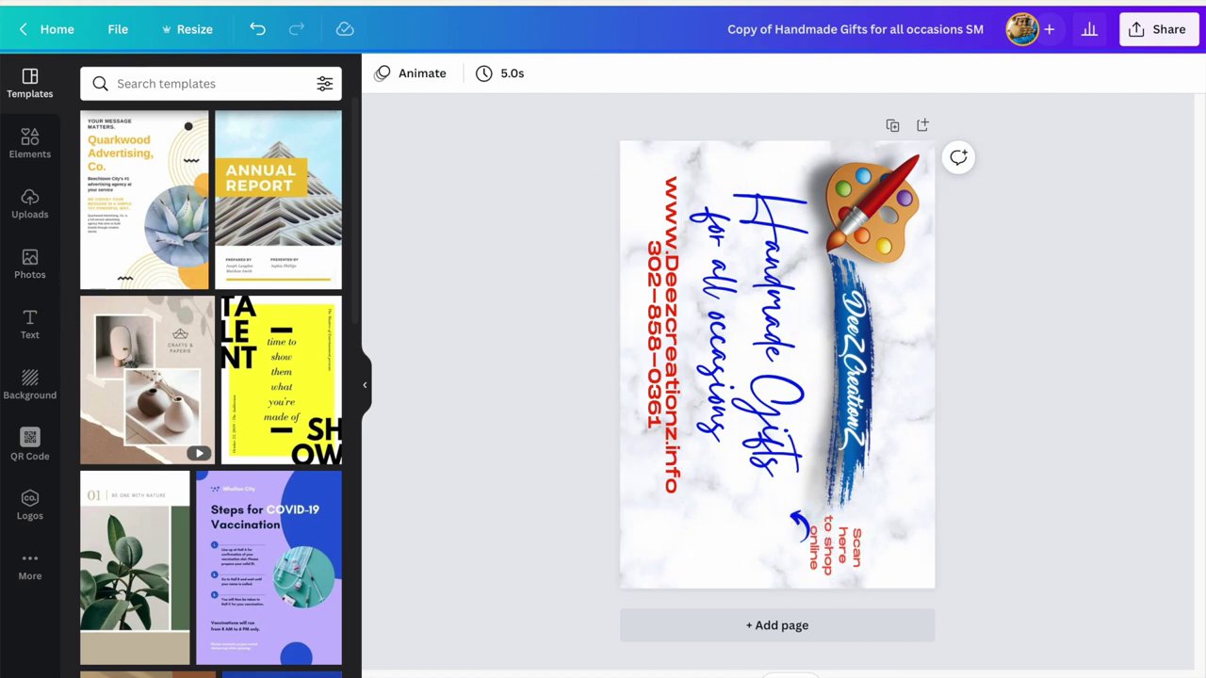
- Add a second page as a duplicate of page 1's design
click(923, 126)
scroll(948, 266, up, 5)
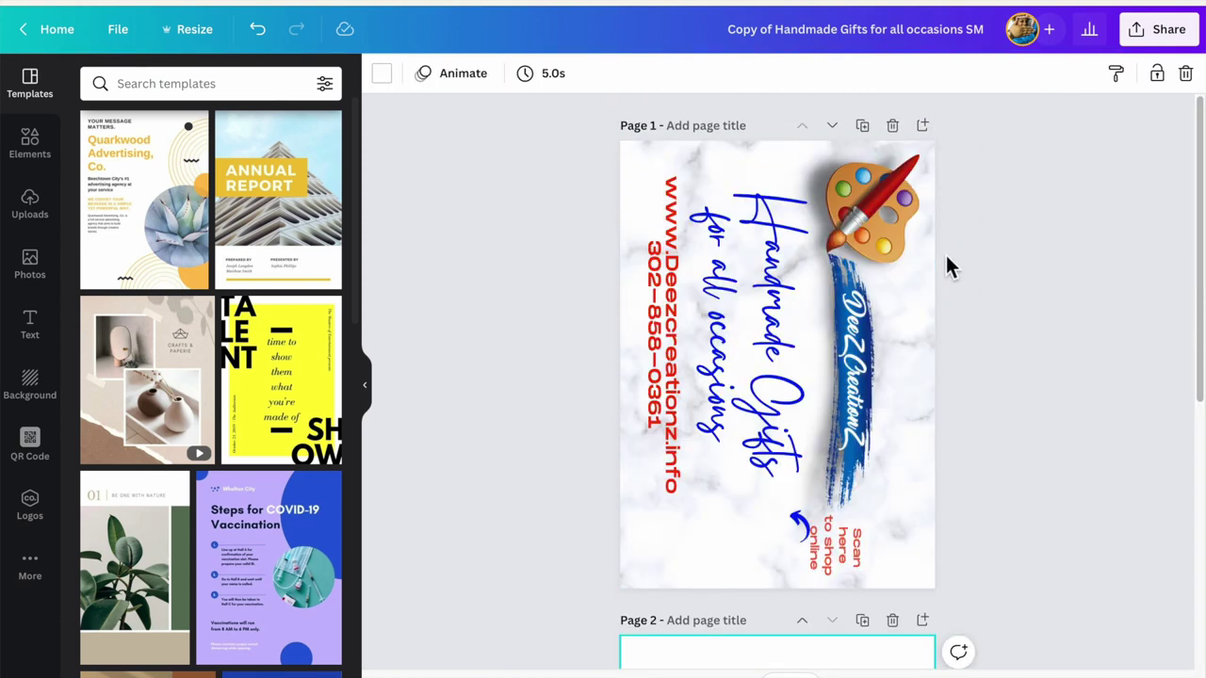
click(863, 127)
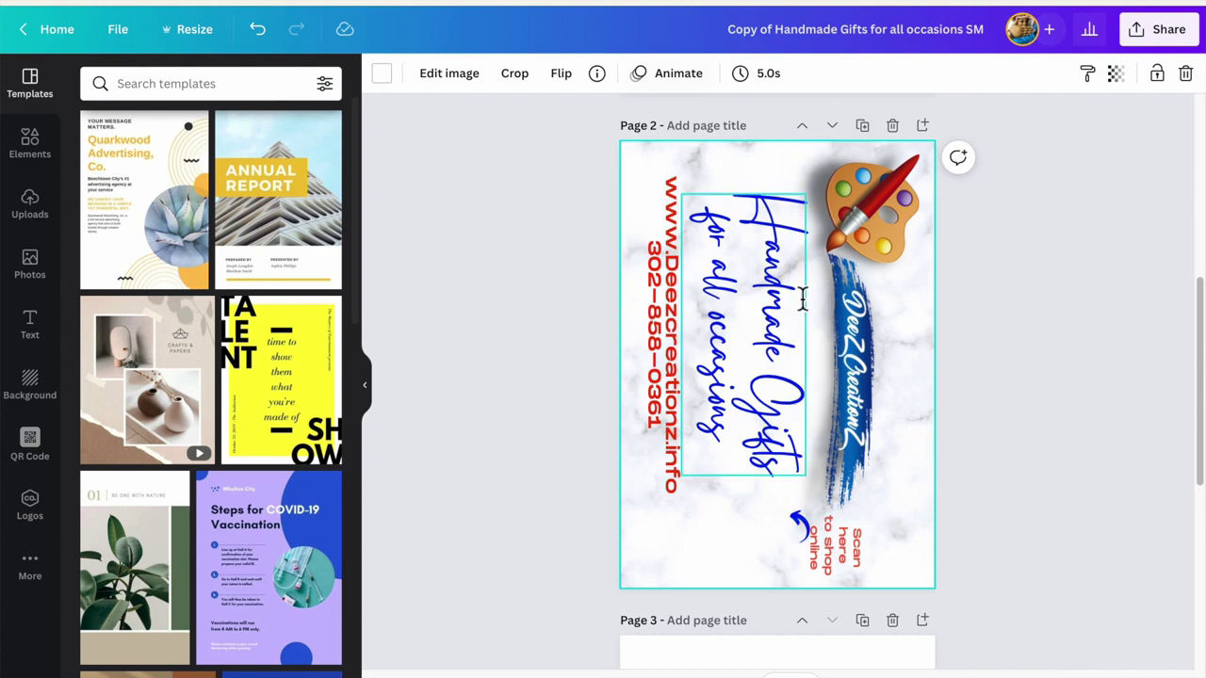
- Delete the brush-stroke logo, the Handmade Gifts text and the website/phone text from page 2
click(857, 276)
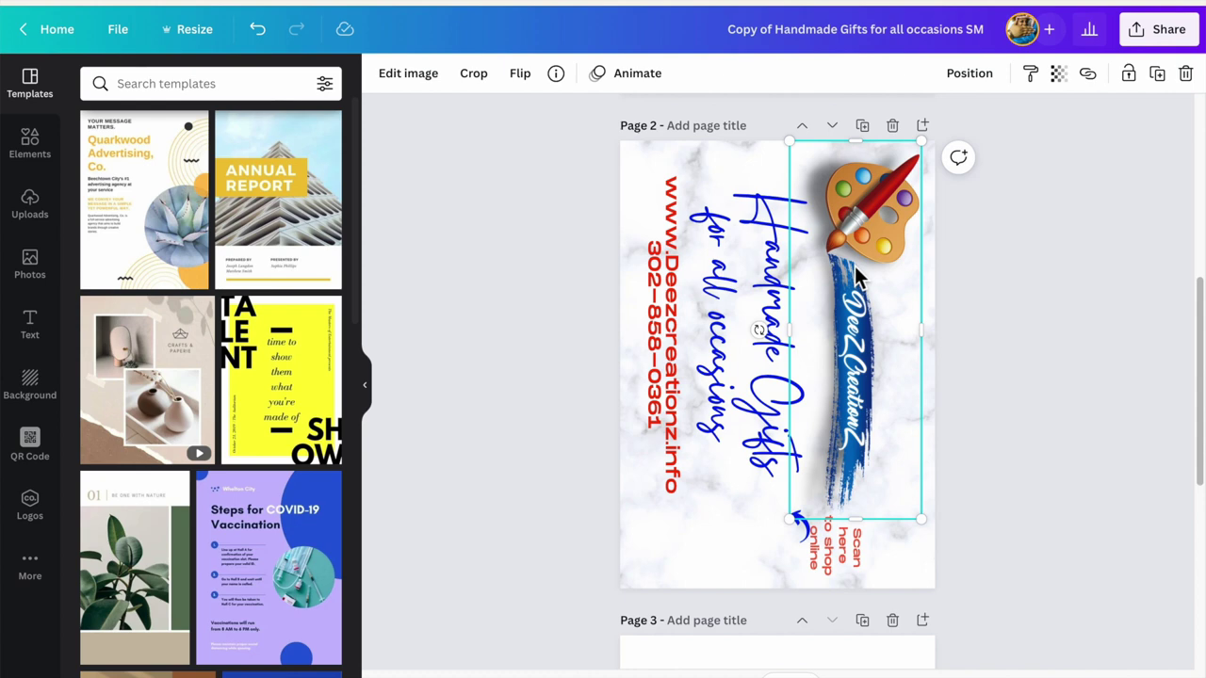
key(Delete)
click(742, 292)
key(Delete)
click(673, 299)
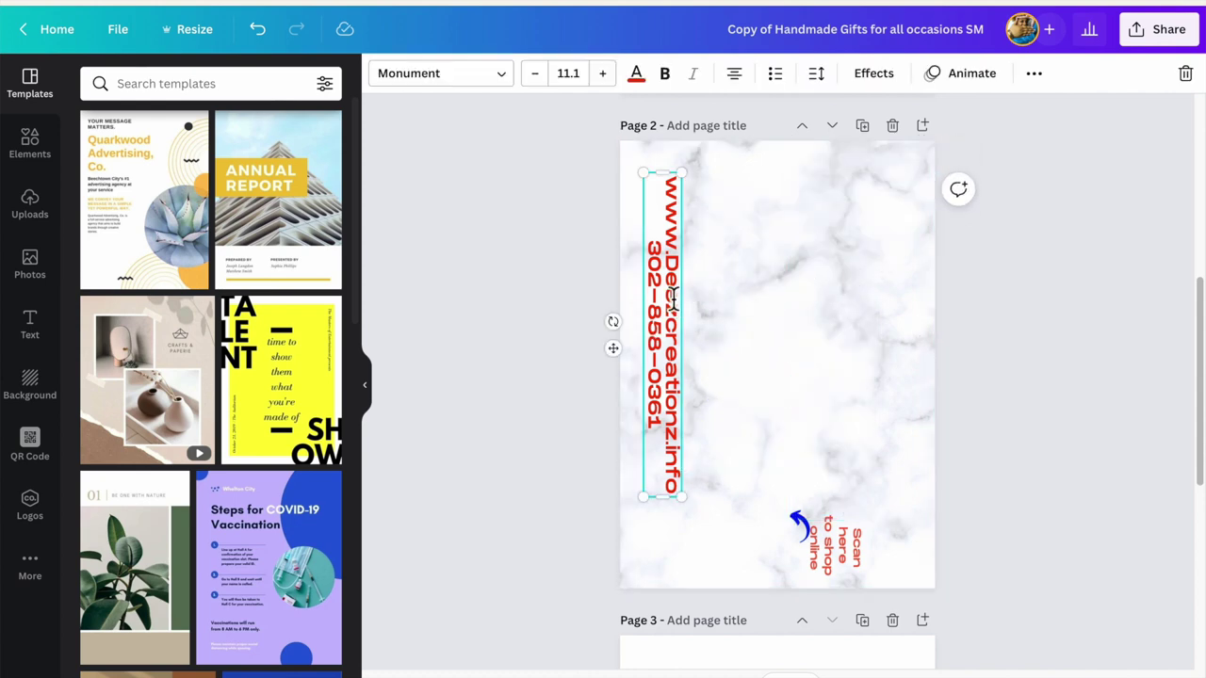
key(Delete)
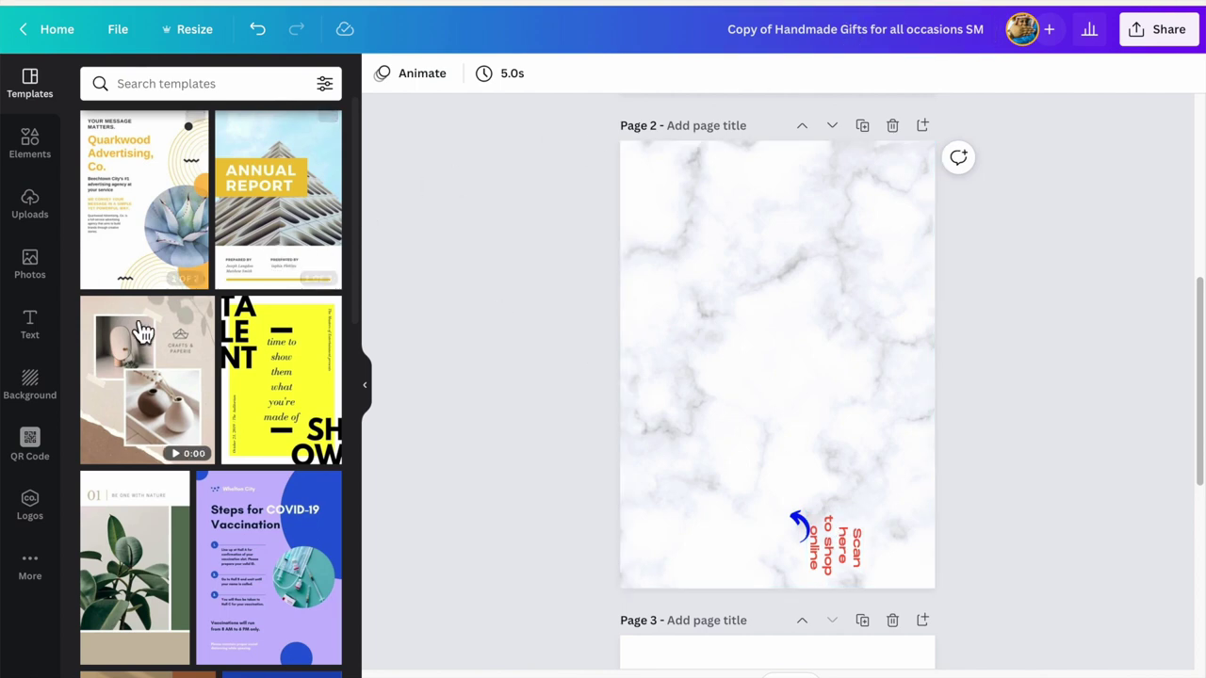
- Generate a QR code from the pasted Instagram shop URL and place it at page 2's bottom-left
click(49, 450)
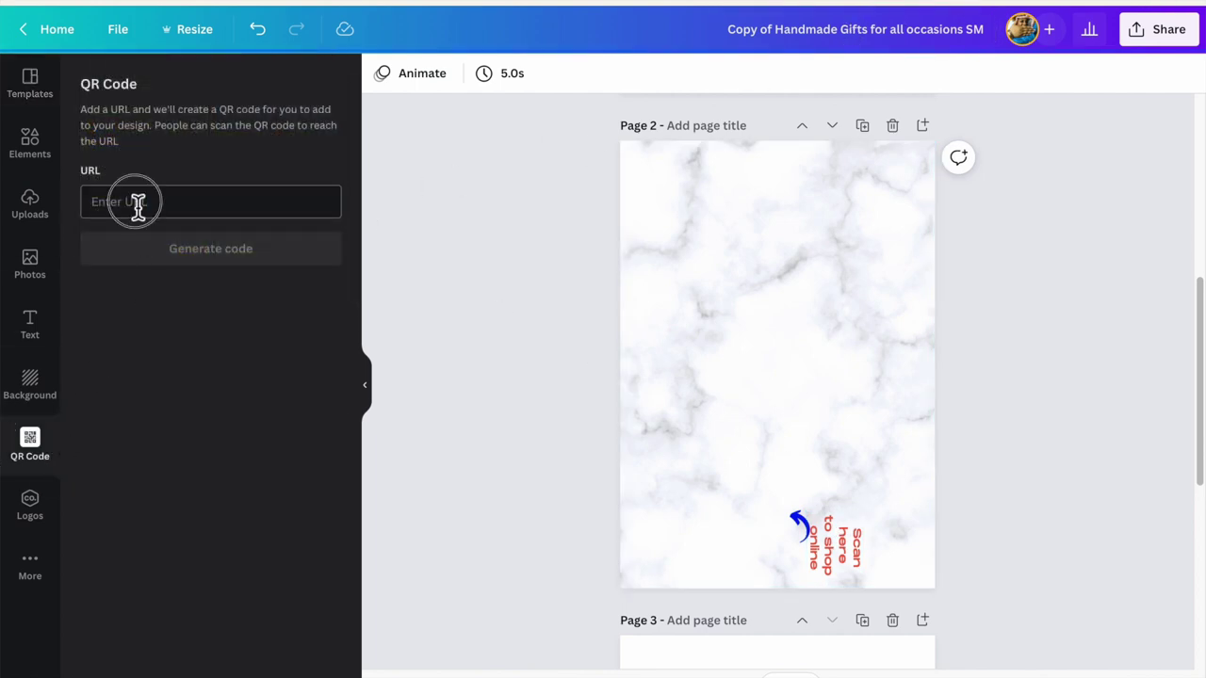
right_click(139, 203)
click(158, 250)
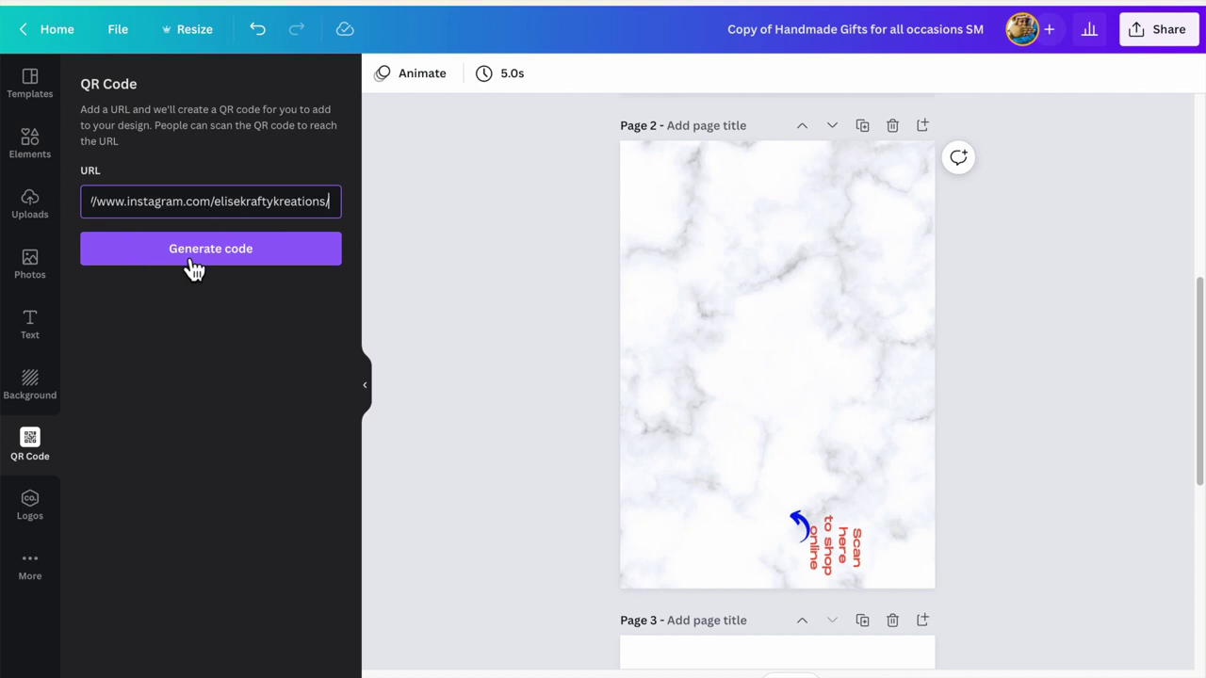
click(194, 269)
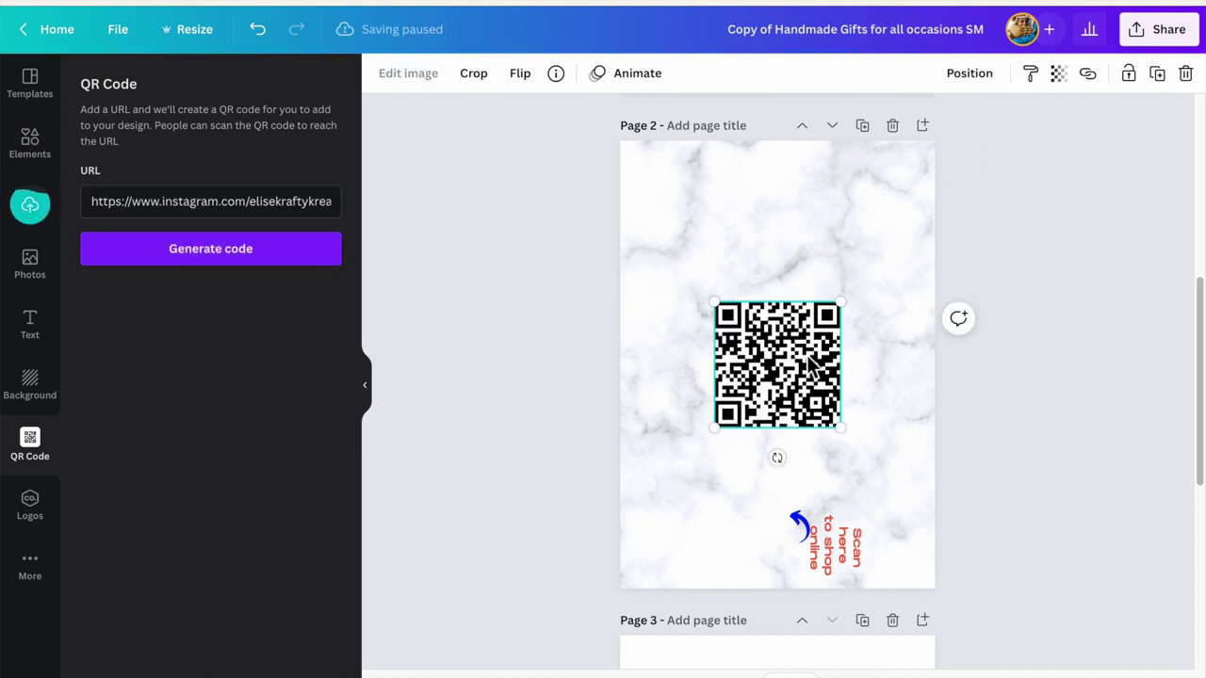
drag(809, 363, 750, 504)
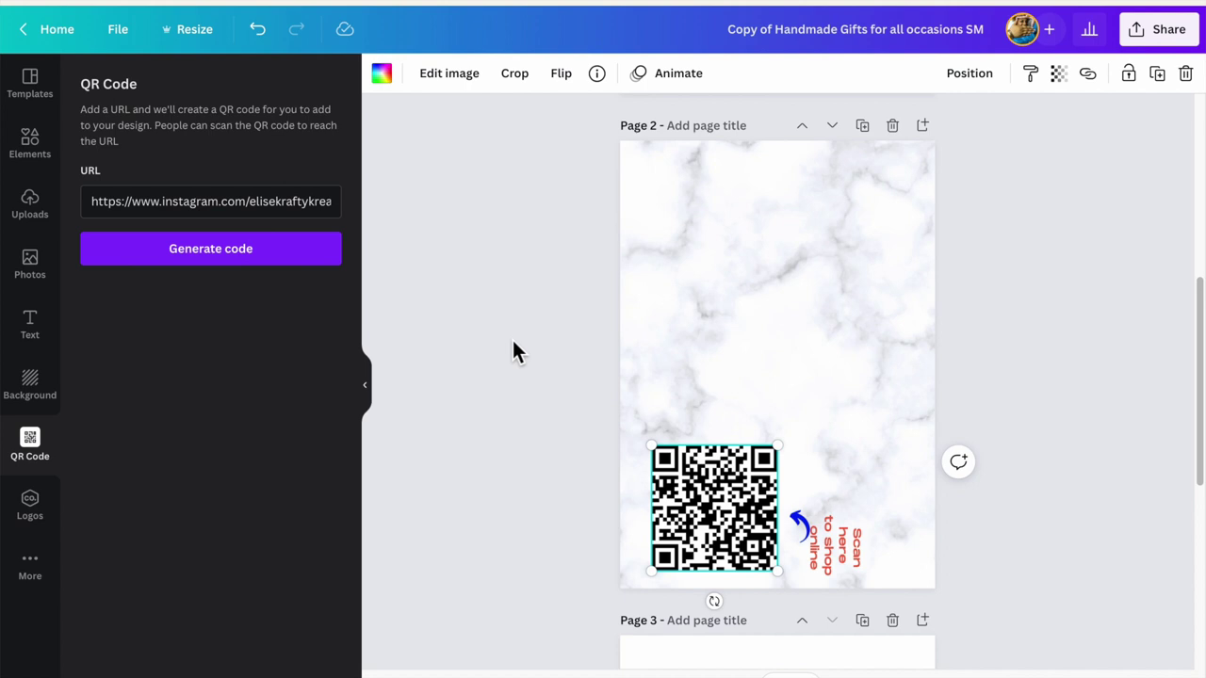
click(1079, 426)
- Nudge the QR code, blue arrow and 'Scan here to shop online' text into a neat line
drag(725, 515, 733, 520)
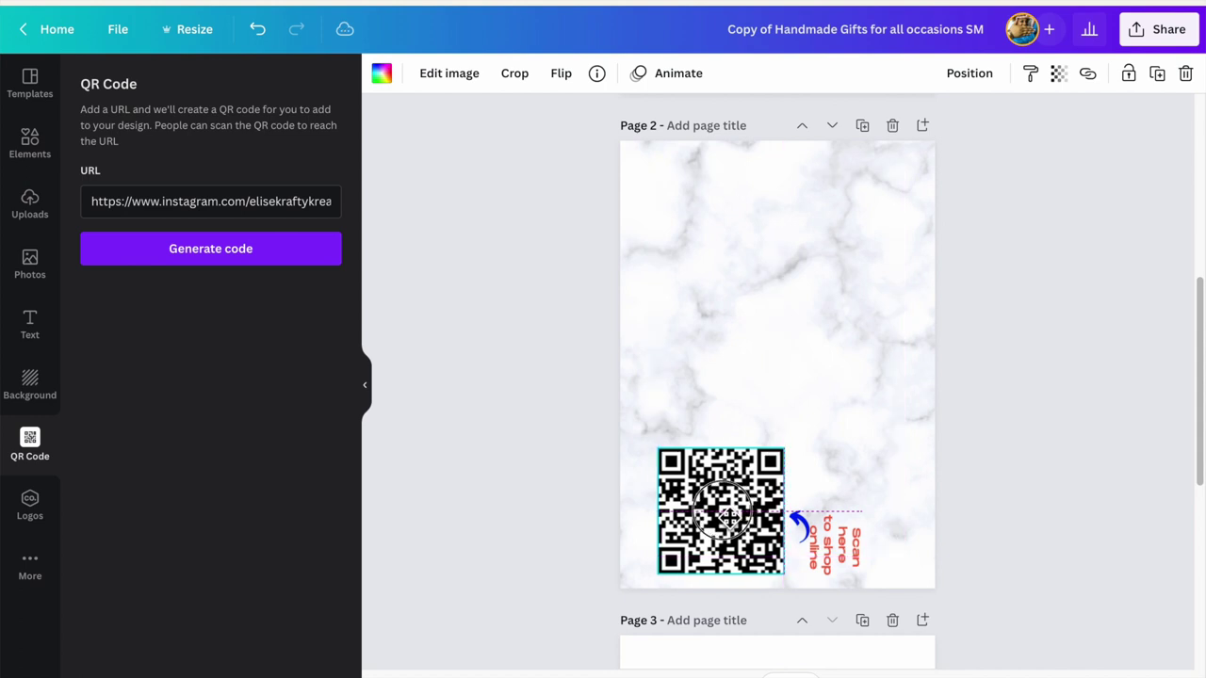
click(1079, 434)
click(801, 522)
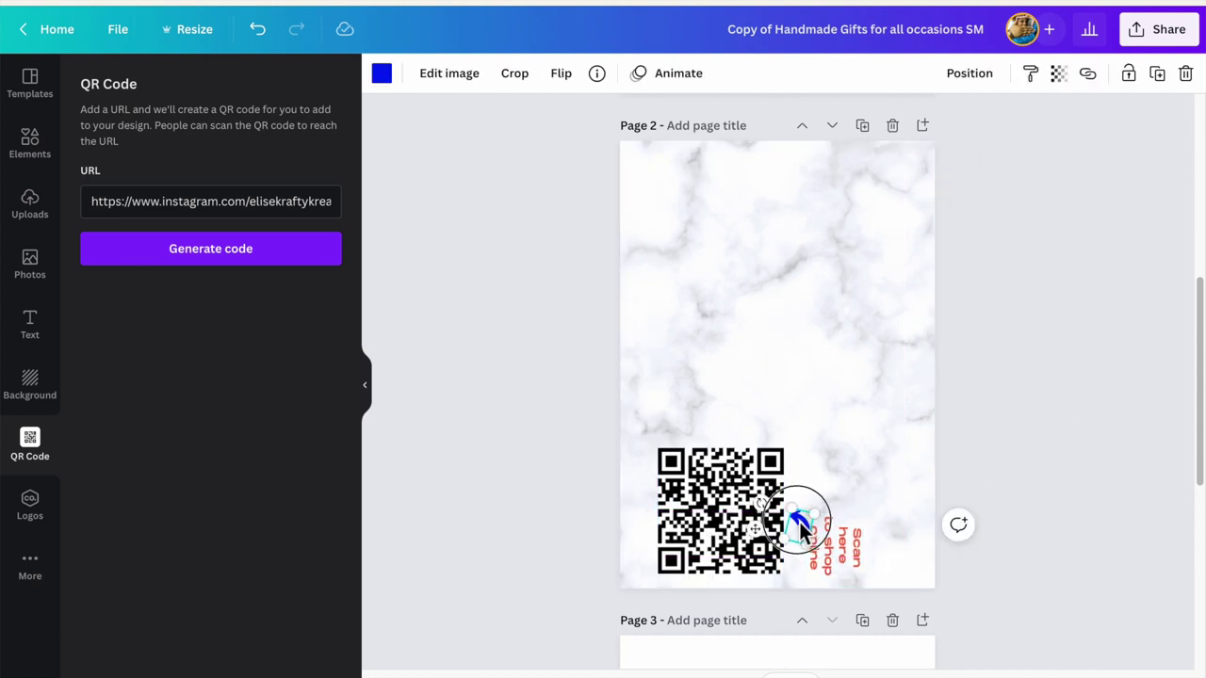
drag(799, 522, 801, 518)
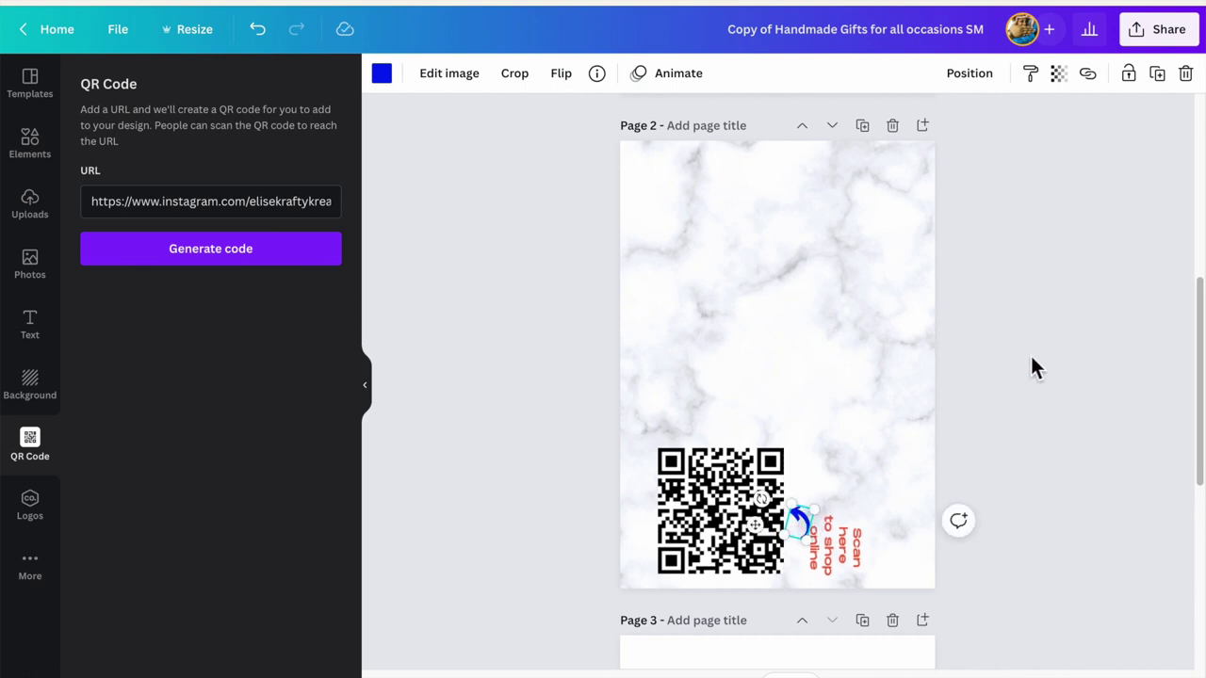
click(827, 545)
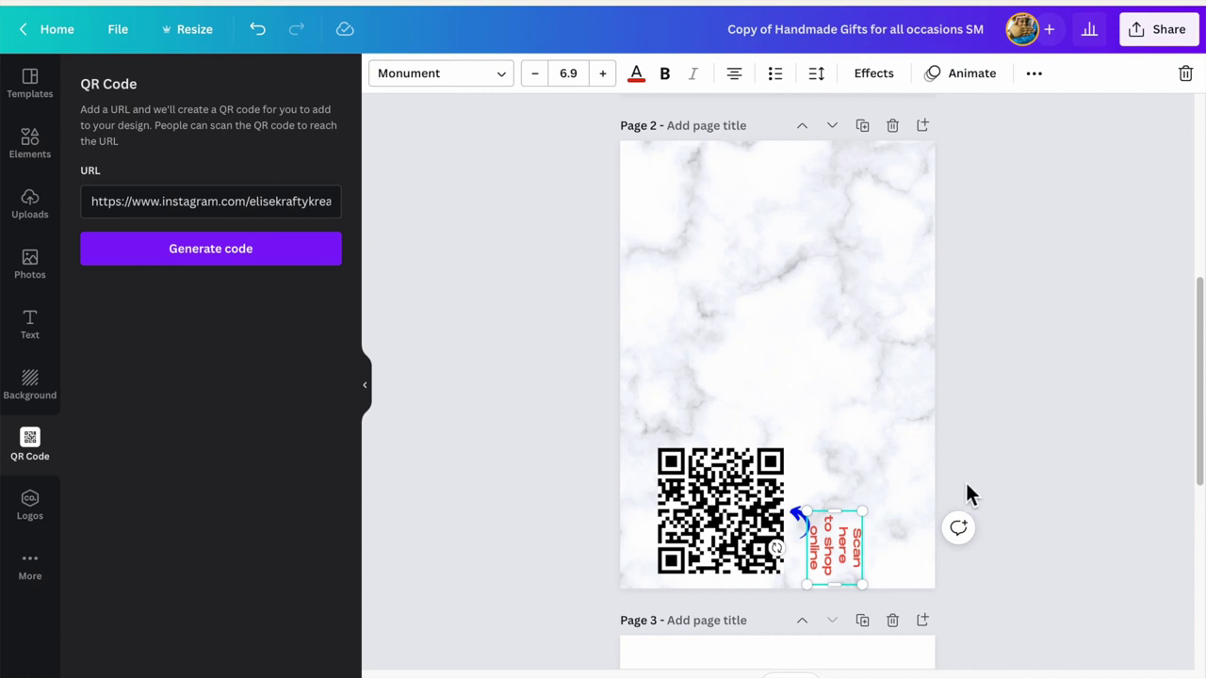
drag(835, 547, 842, 547)
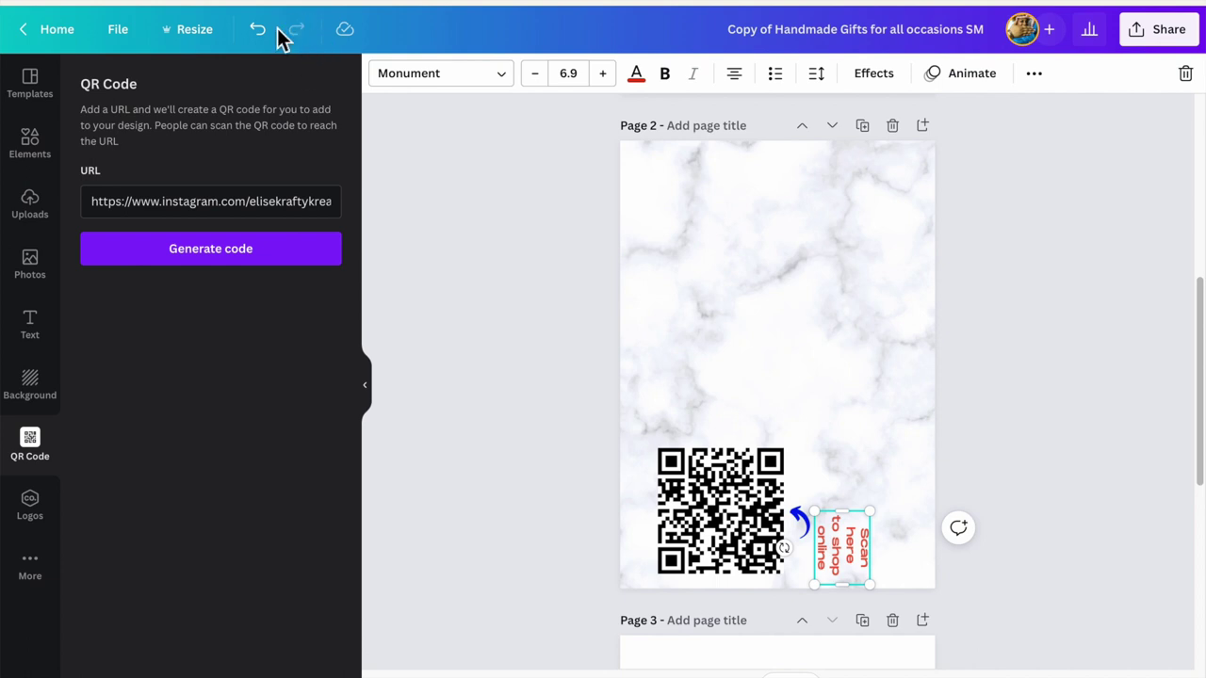
- Check the design's current page dimensions in the Resize menu, then close it
click(194, 29)
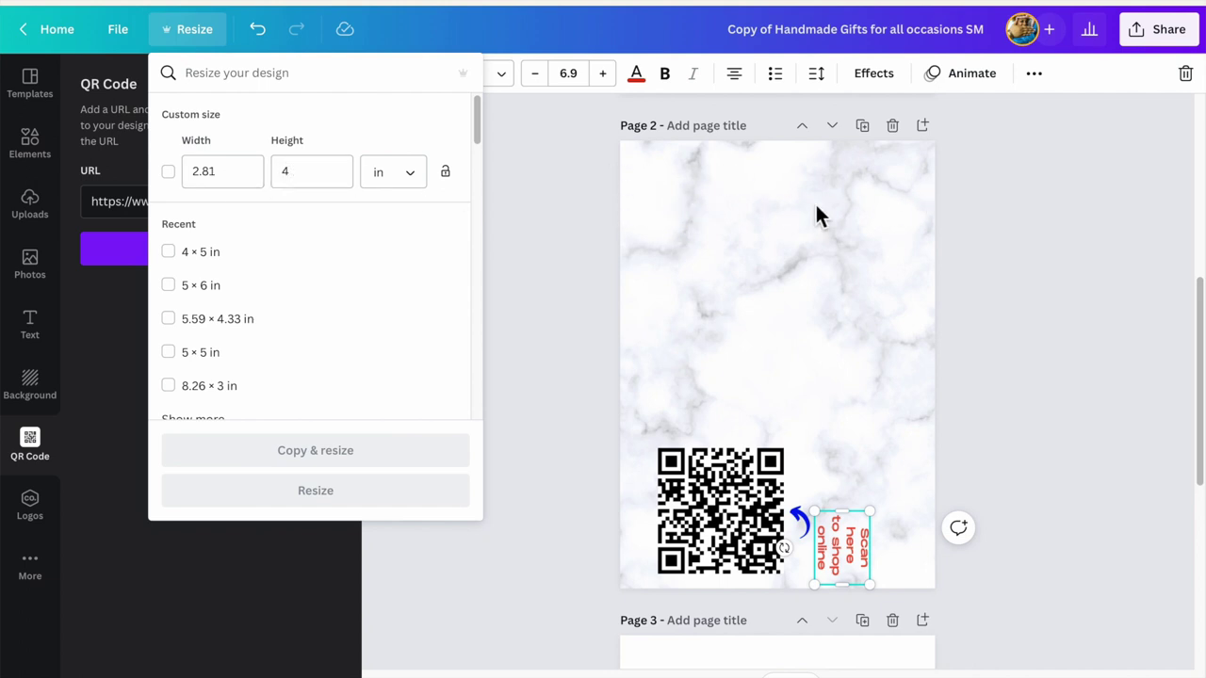
click(543, 226)
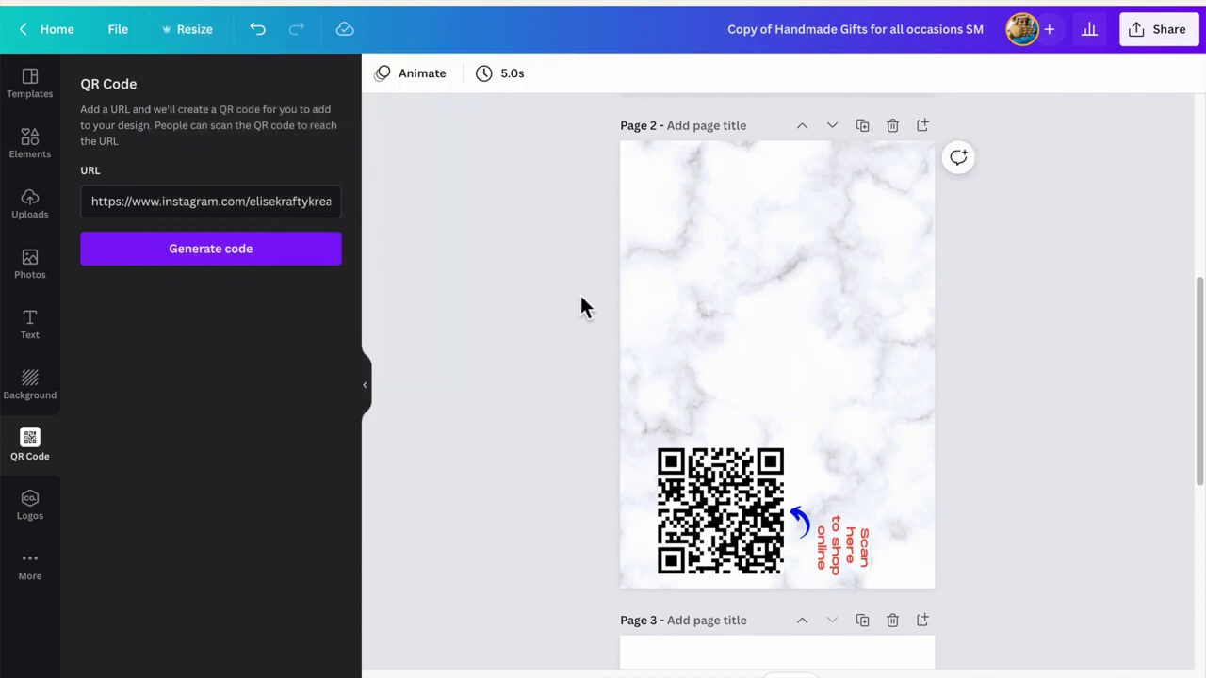
click(37, 213)
- Add the EKK logo from uploads above the QR code and remove its white background
click(196, 325)
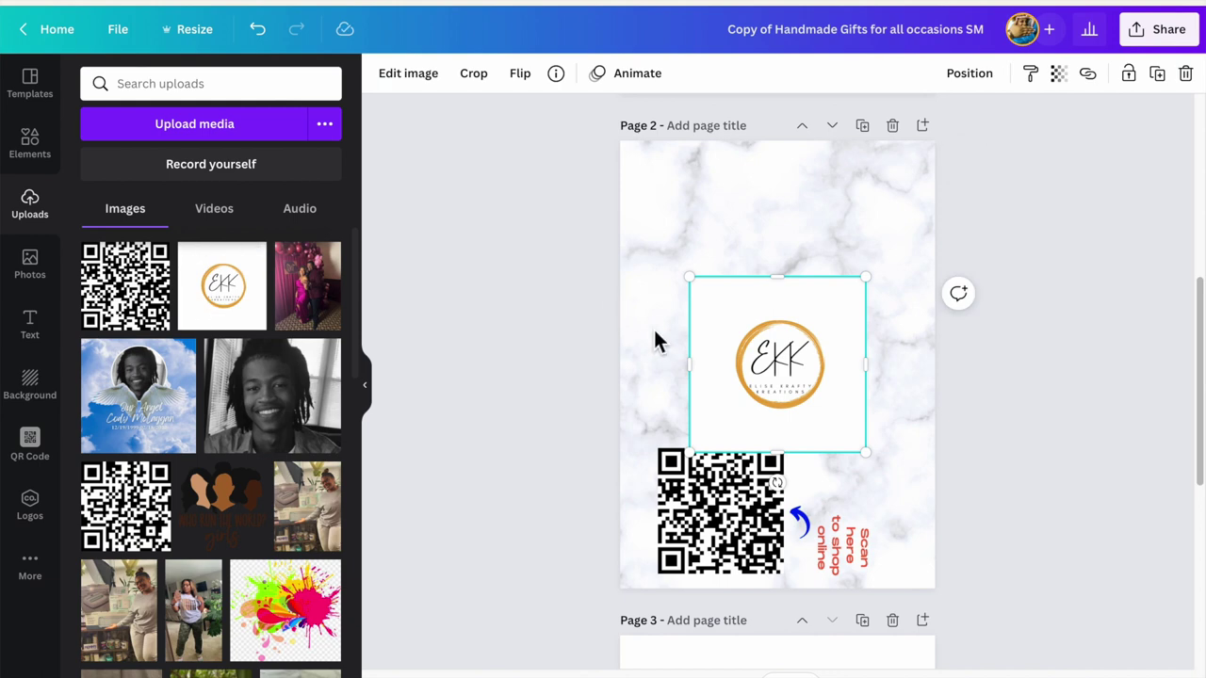
drag(751, 291, 751, 209)
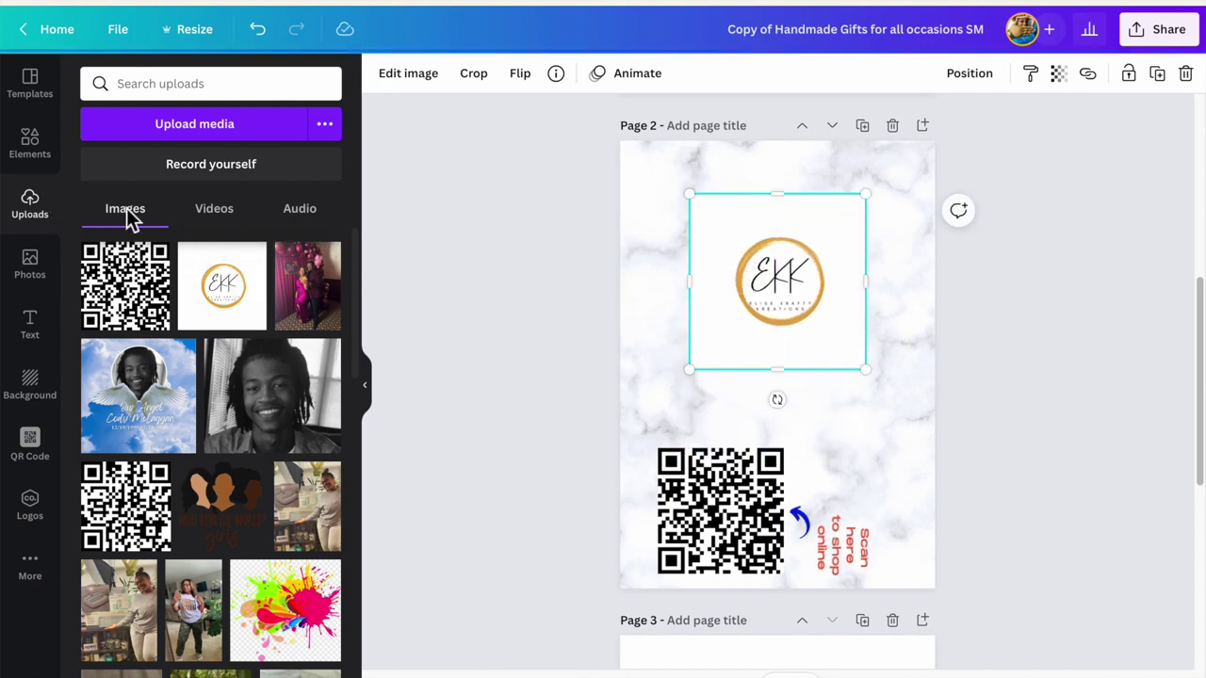
click(366, 386)
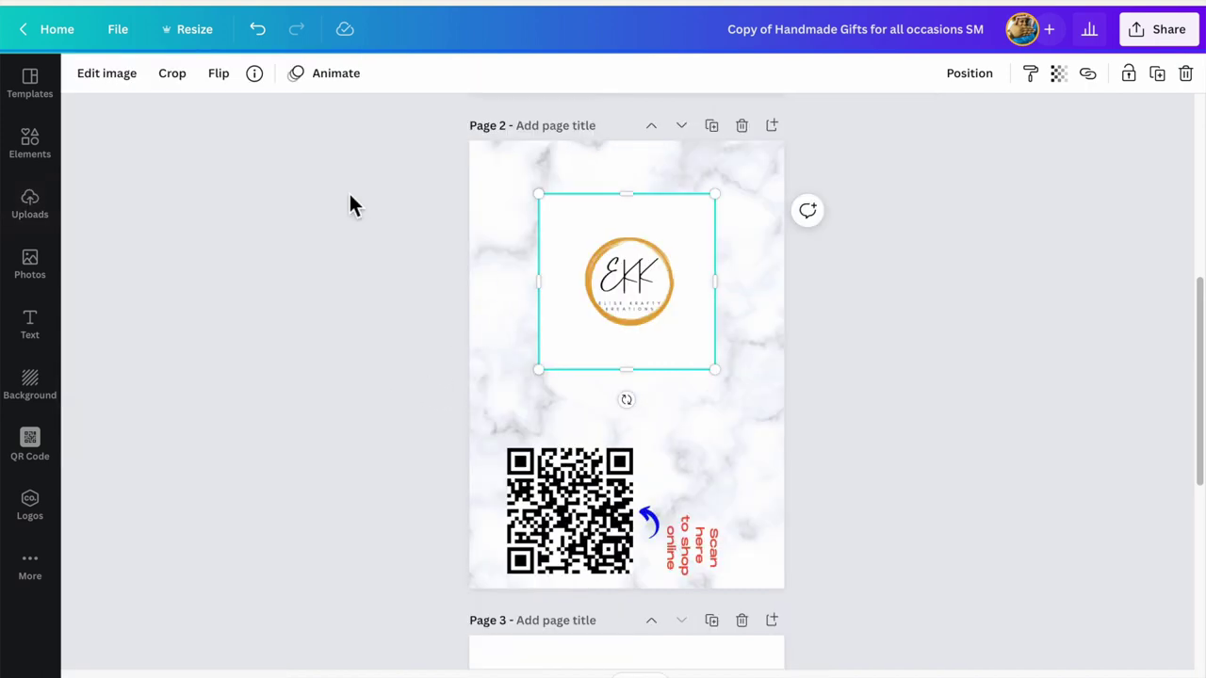
click(132, 79)
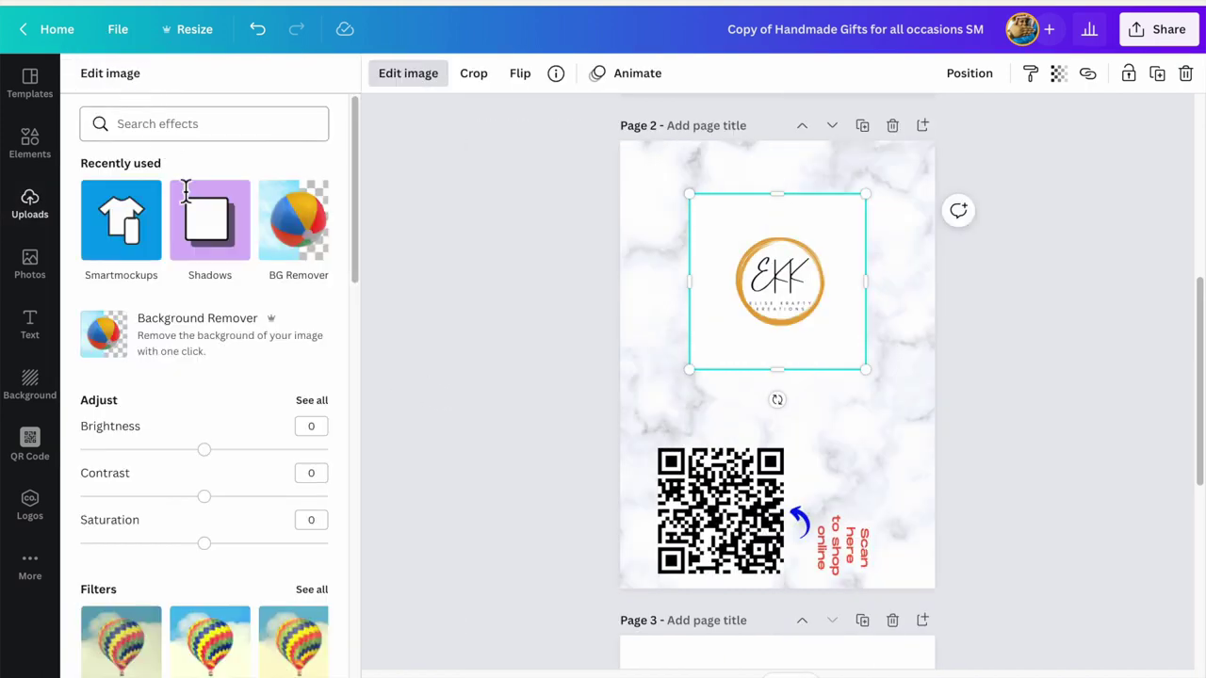
click(197, 340)
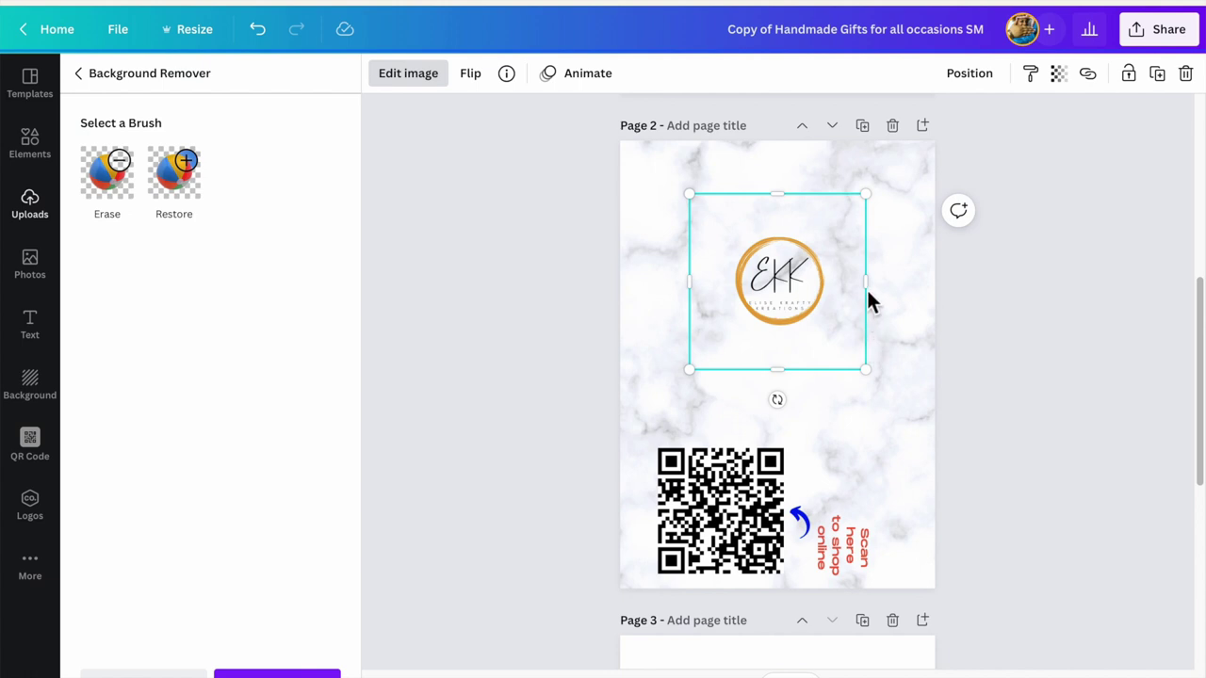
- Crop the logo's frame tighter from the right, left, top and bottom
drag(866, 282, 833, 288)
drag(692, 294, 733, 292)
drag(782, 197, 788, 240)
mouse_move(779, 370)
mouse_down()
mouse_move(786, 352)
mouse_move(850, 355)
mouse_move(945, 474)
mouse_up()
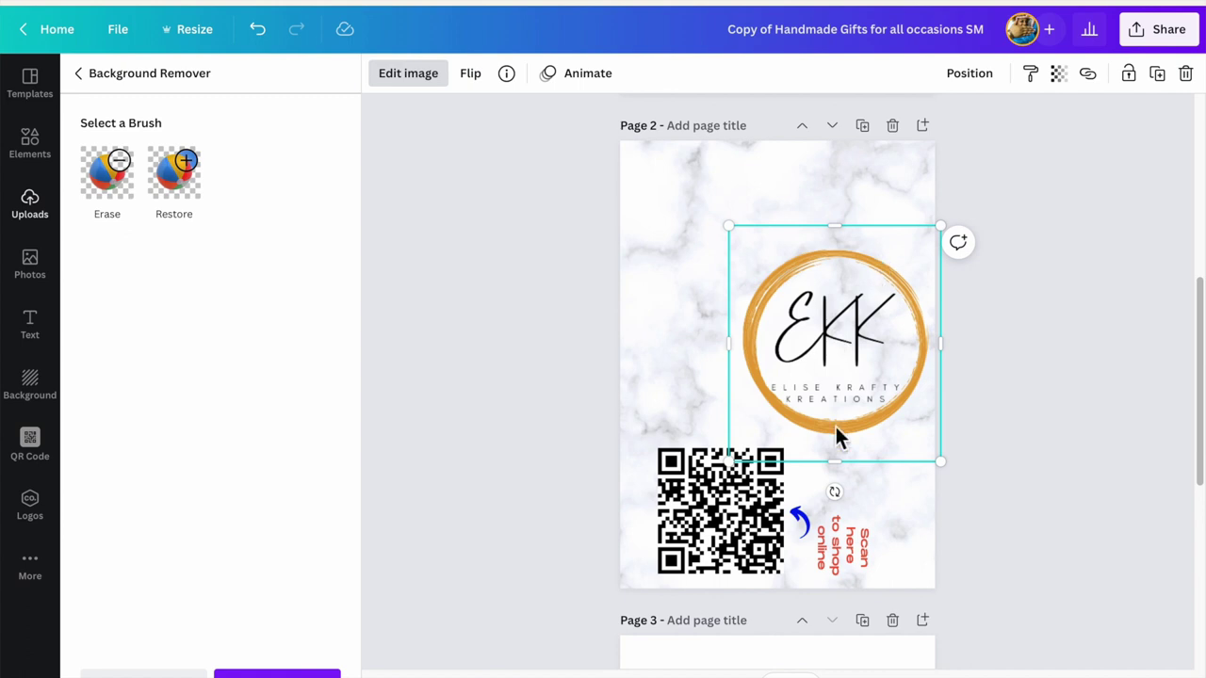
- Rotate the logo about 87°, enlarge it against the right page edge, and nudge the QR code up-left
drag(833, 492, 665, 350)
drag(719, 240, 627, 217)
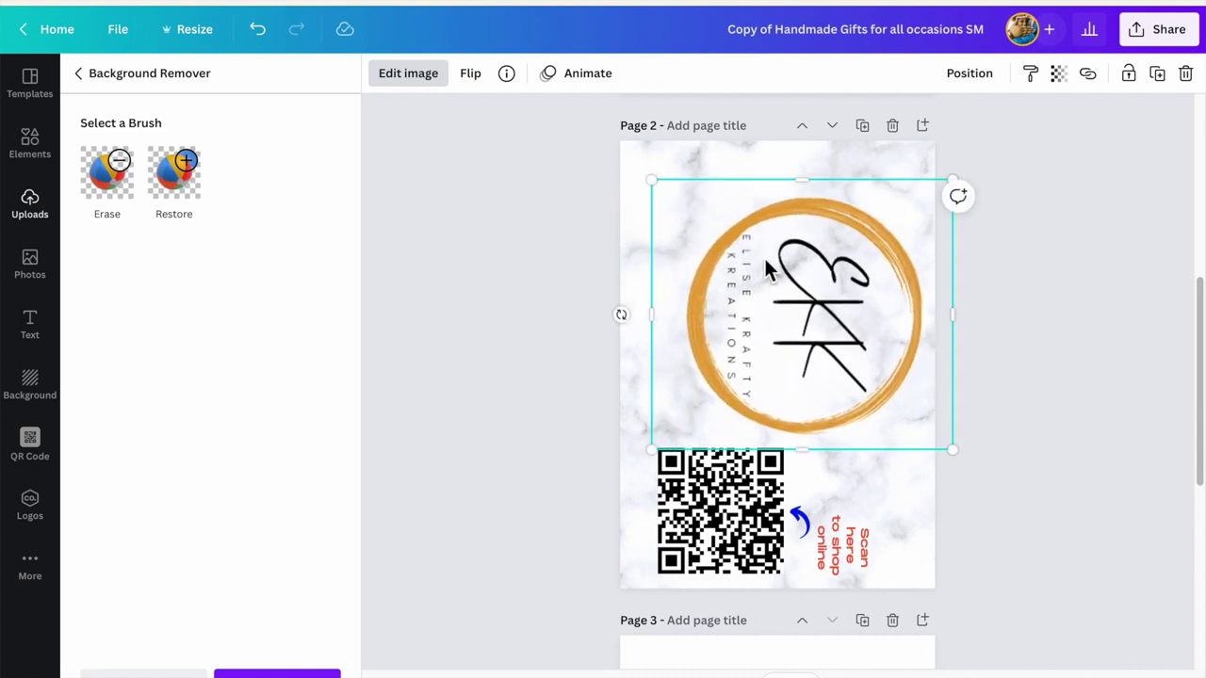
drag(829, 300, 826, 321)
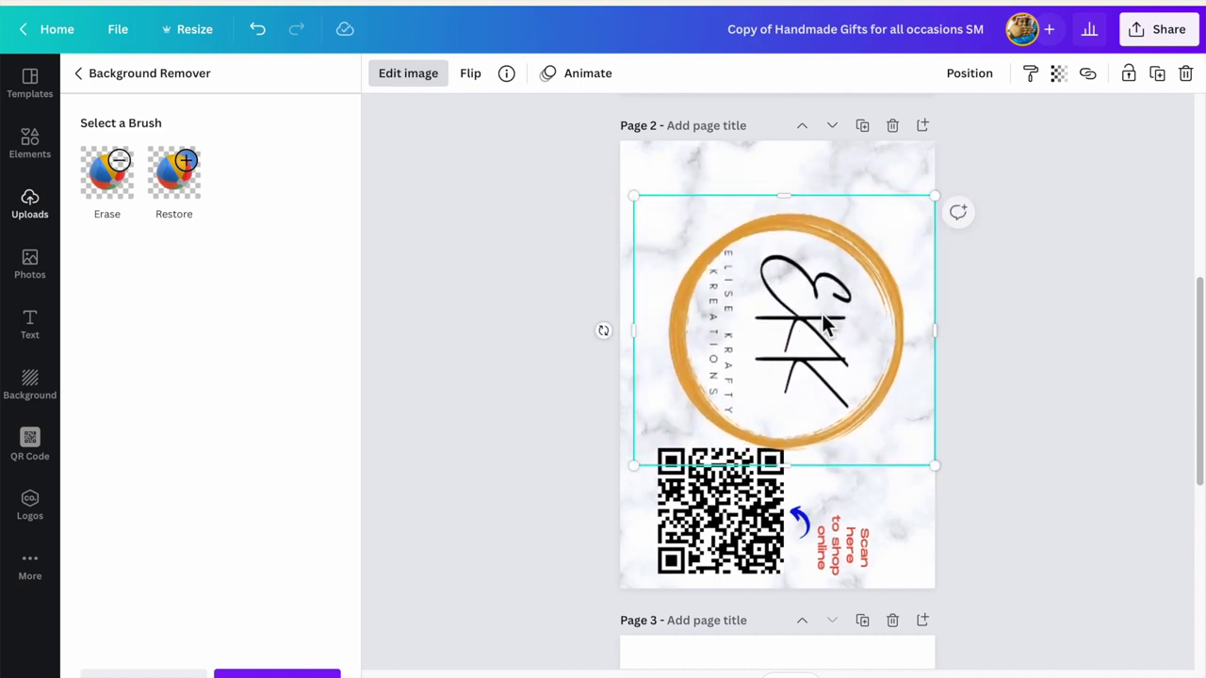
click(719, 514)
drag(719, 537, 702, 536)
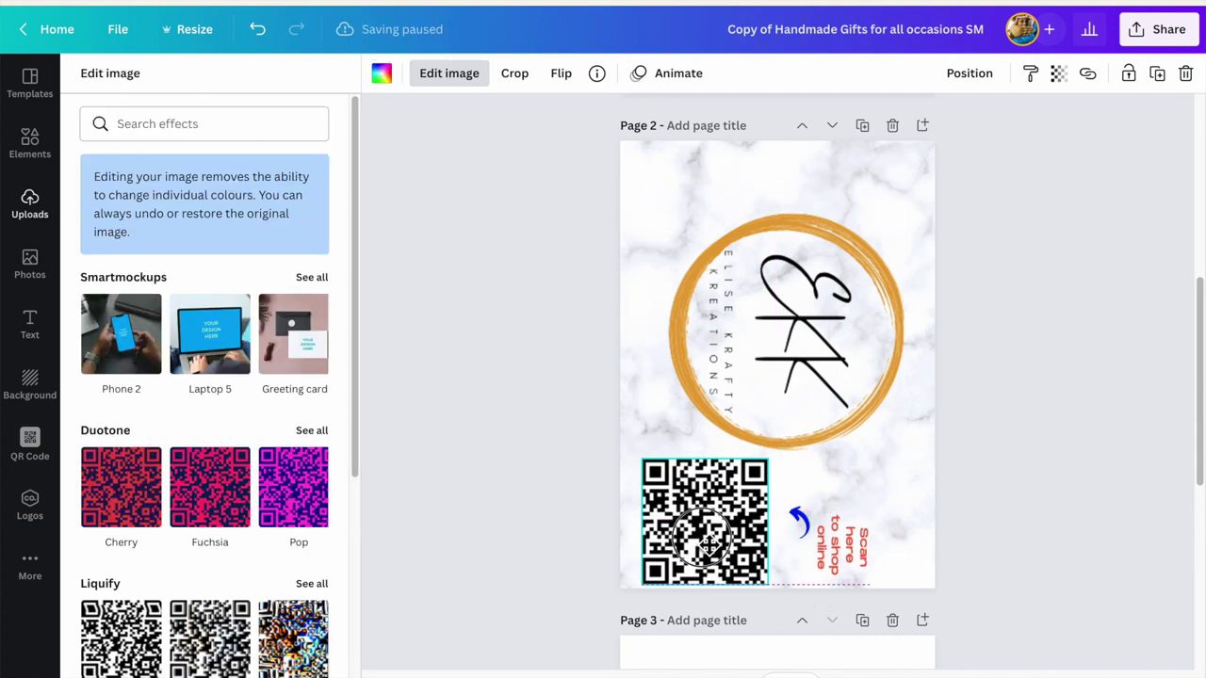
- Centre the EKK logo higher across page 2 above the QR code, and shift the QR code slightly left
click(771, 392)
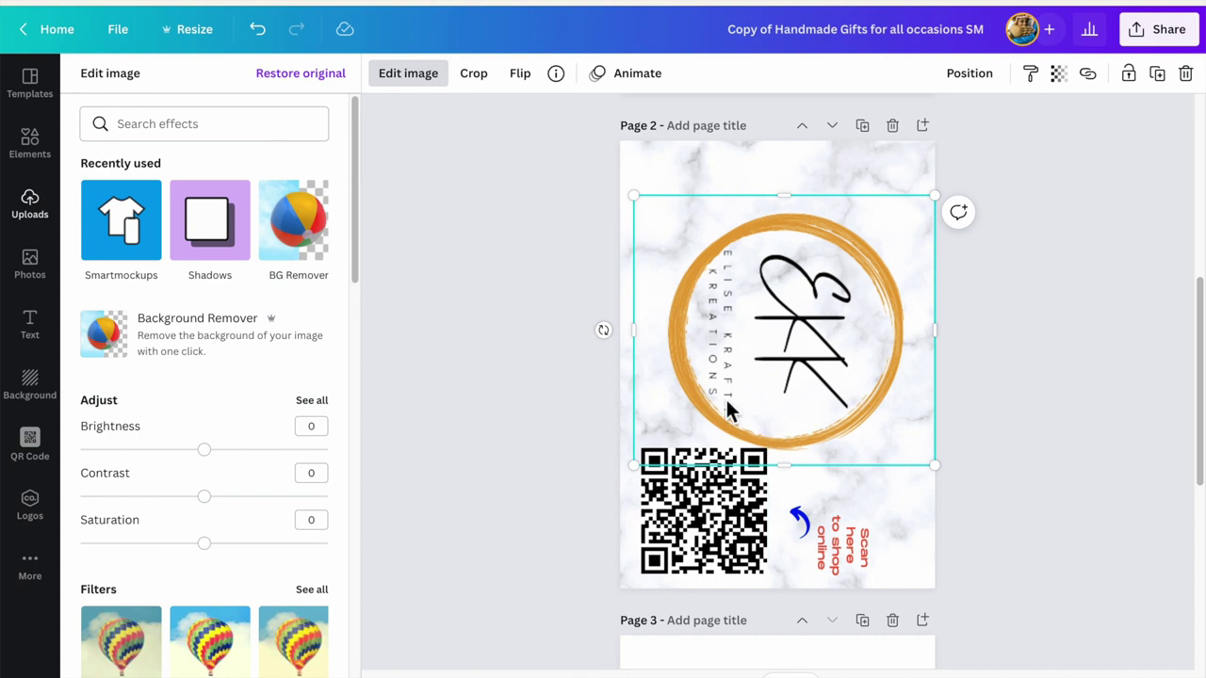
scroll(1094, 404, down, 1)
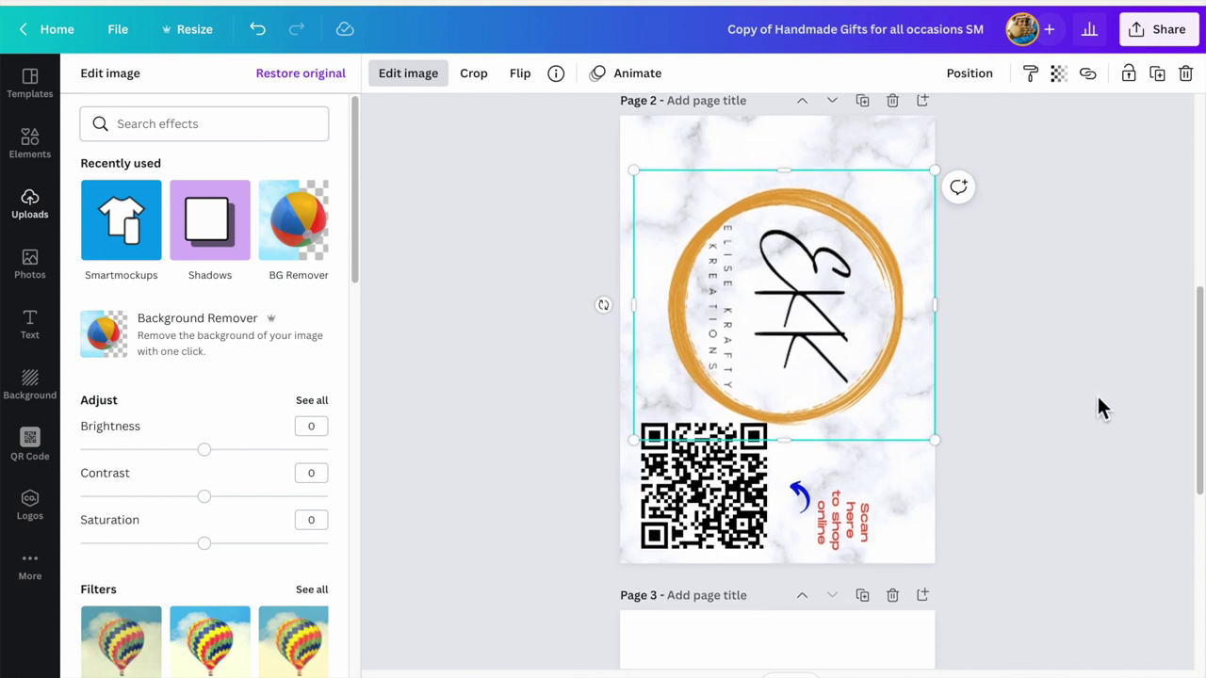
drag(837, 290, 839, 285)
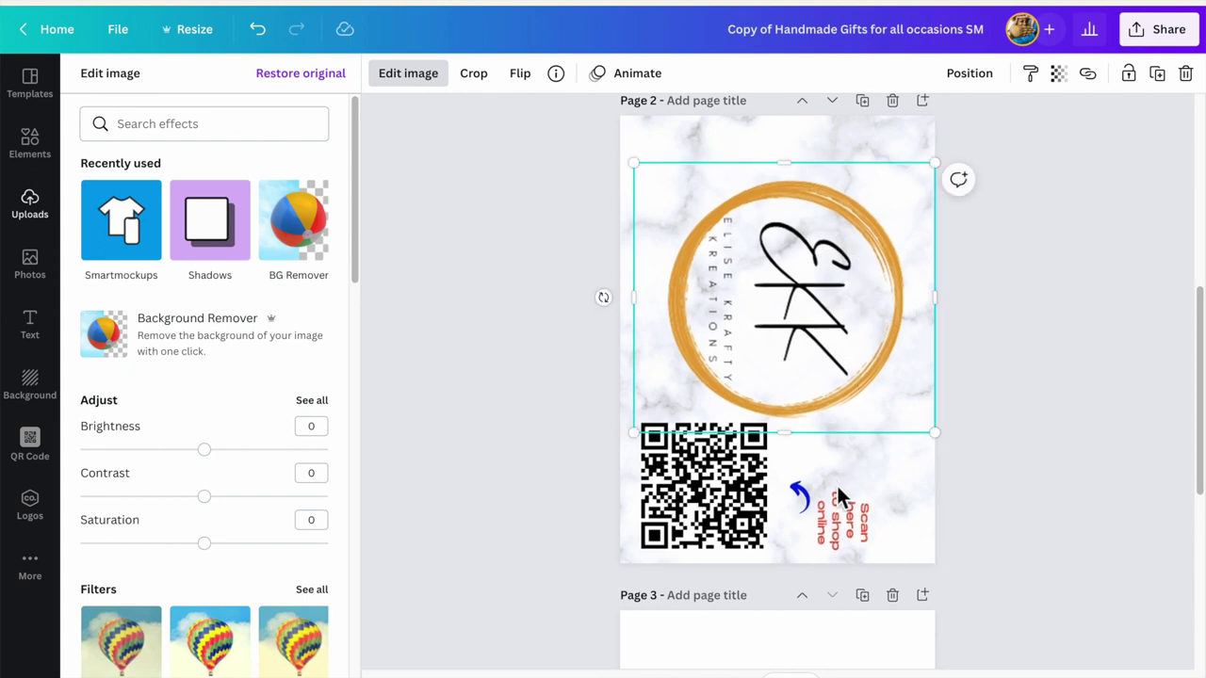
click(860, 524)
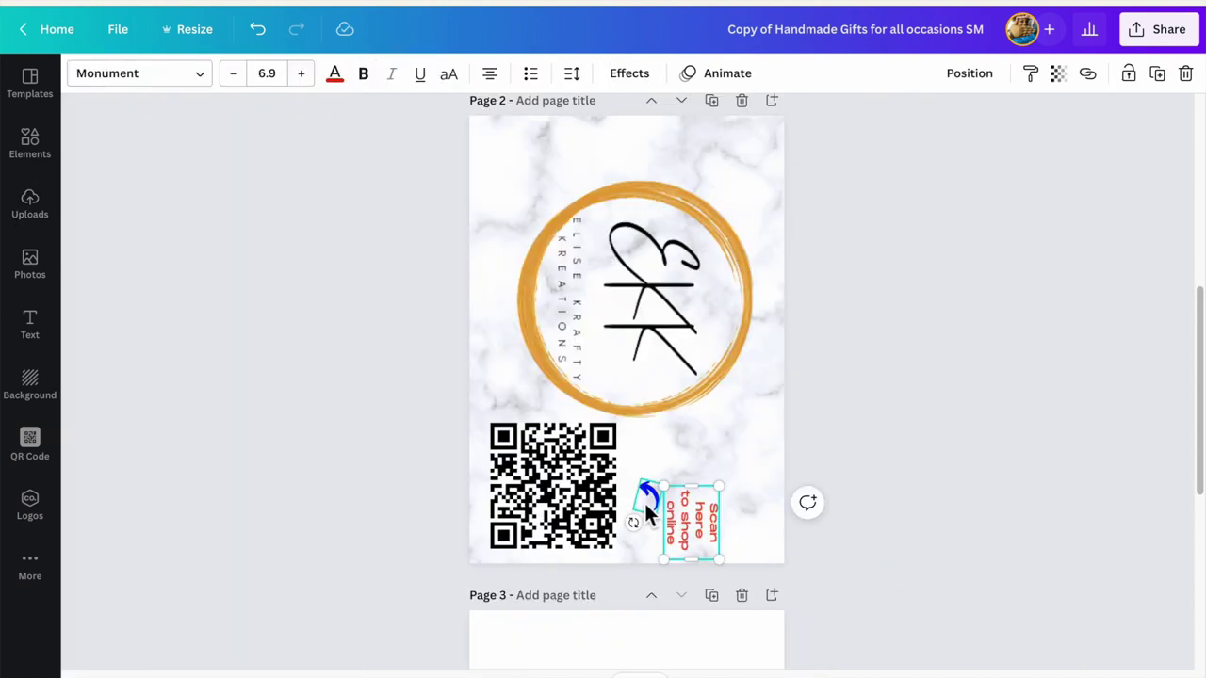
drag(619, 352, 631, 359)
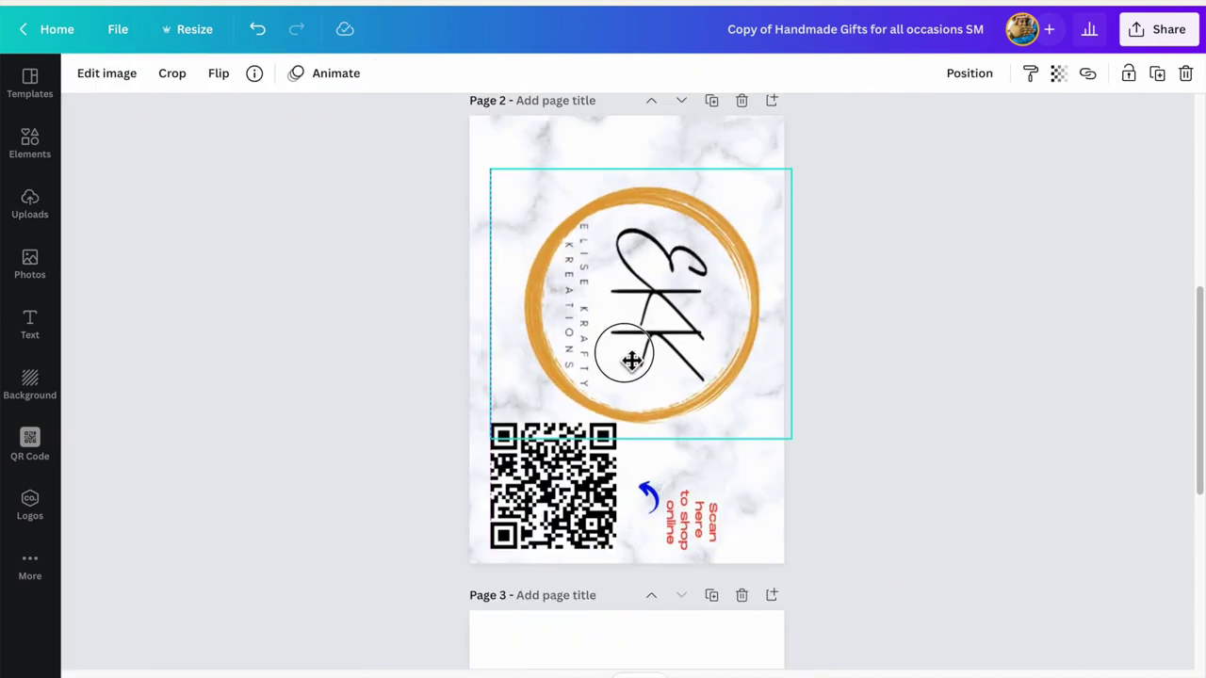
click(889, 443)
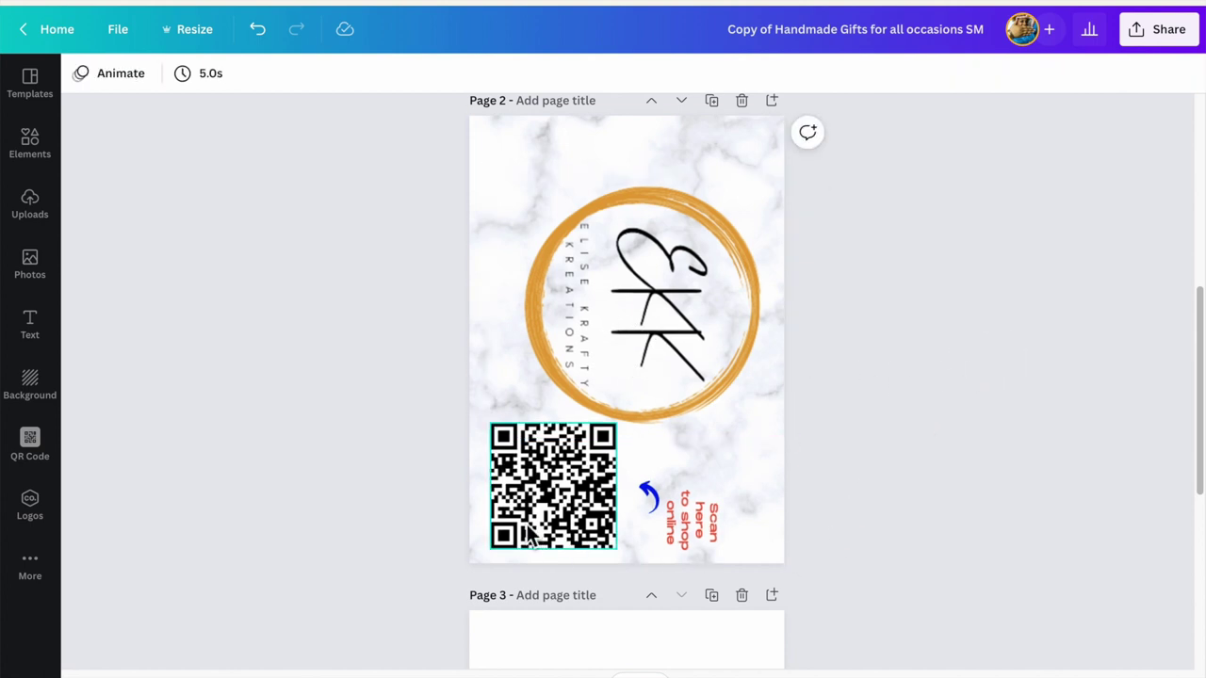
drag(529, 536, 521, 535)
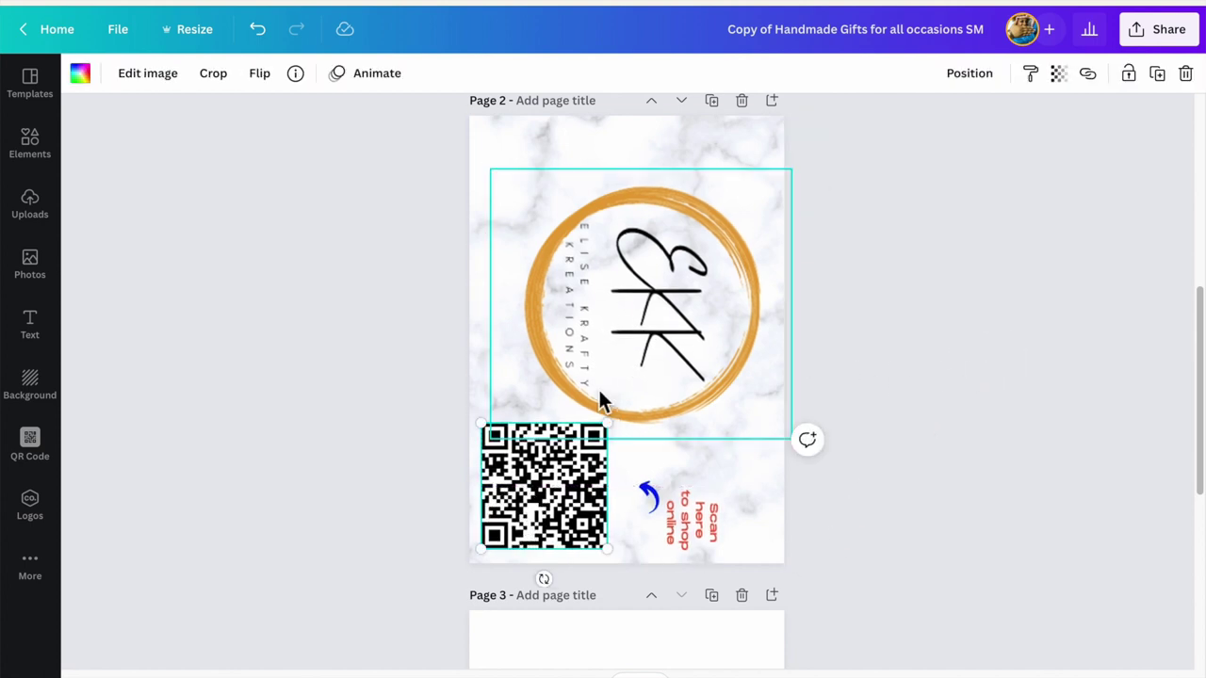
mouse_move(600, 392)
mouse_down()
mouse_move(627, 336)
mouse_move(605, 338)
mouse_move(605, 391)
mouse_up()
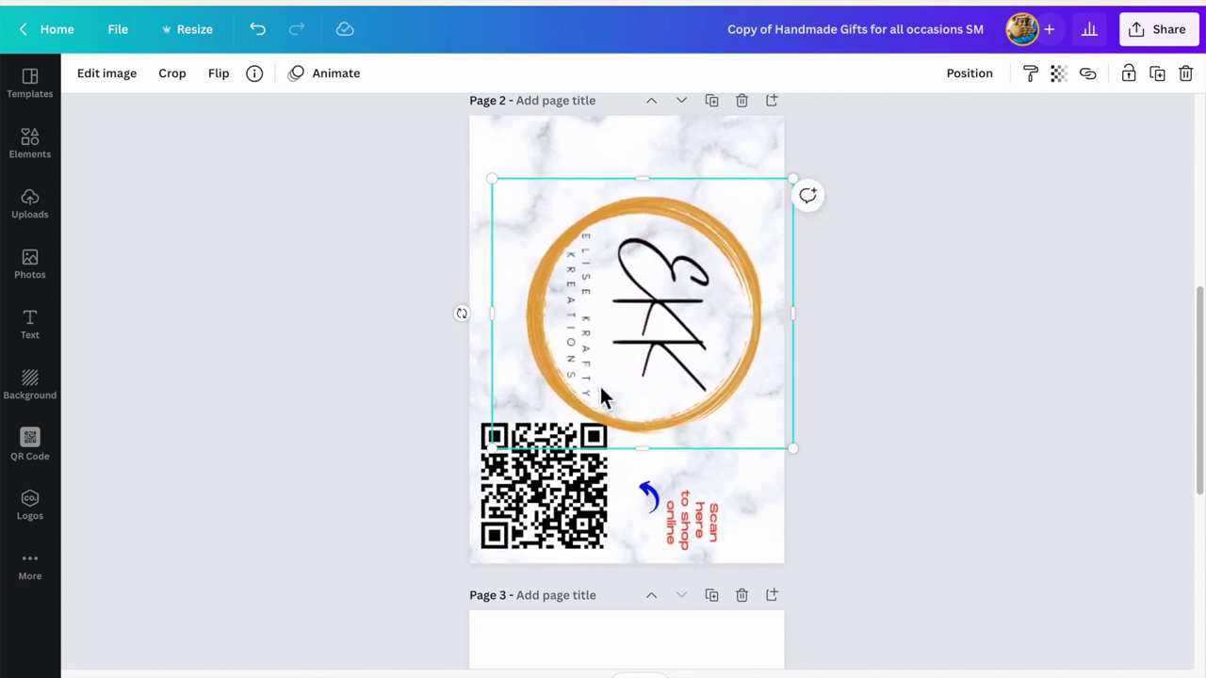
click(714, 101)
- Shrink the QR code and shift it slightly right and down
scroll(810, 311, up, 3)
scroll(792, 349, up, 6)
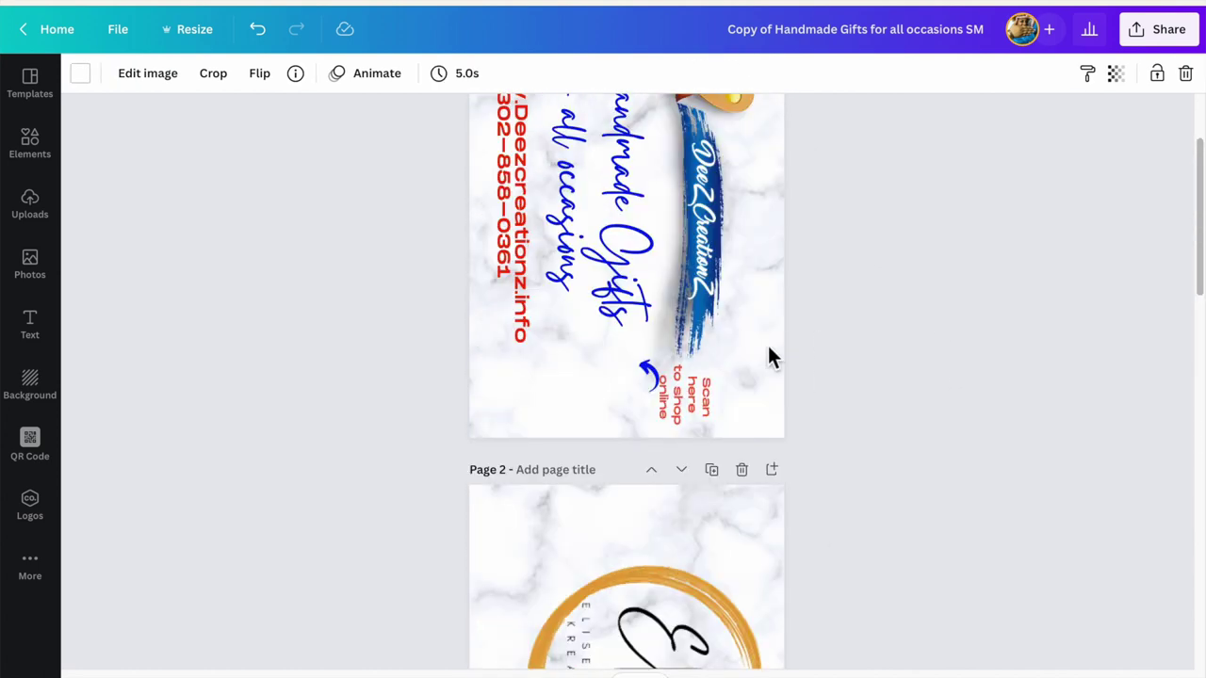
scroll(716, 412, down, 5)
scroll(717, 423, up, 2)
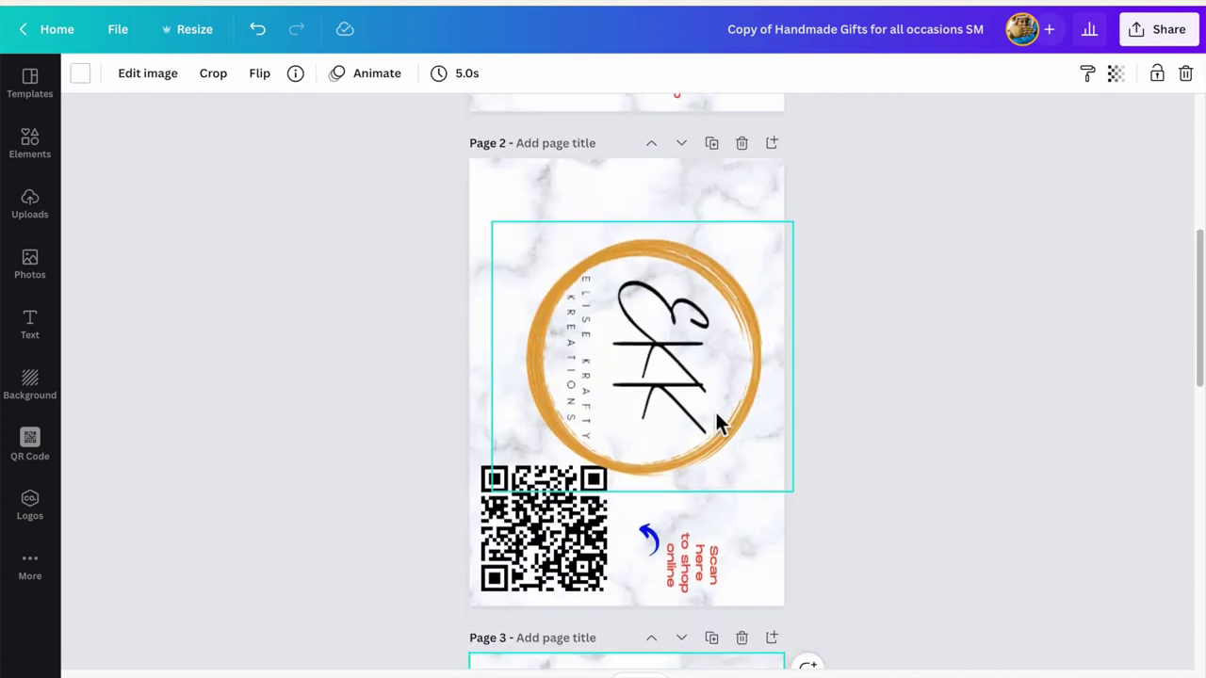
click(544, 523)
drag(609, 473, 608, 485)
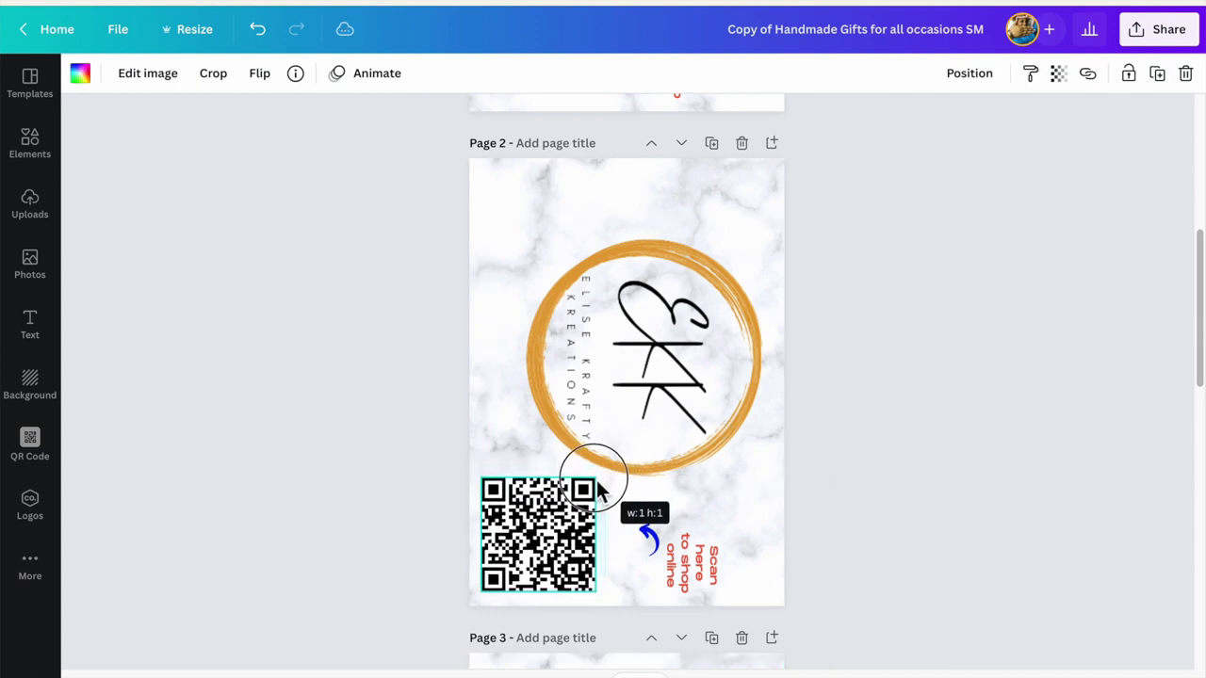
drag(553, 516, 565, 522)
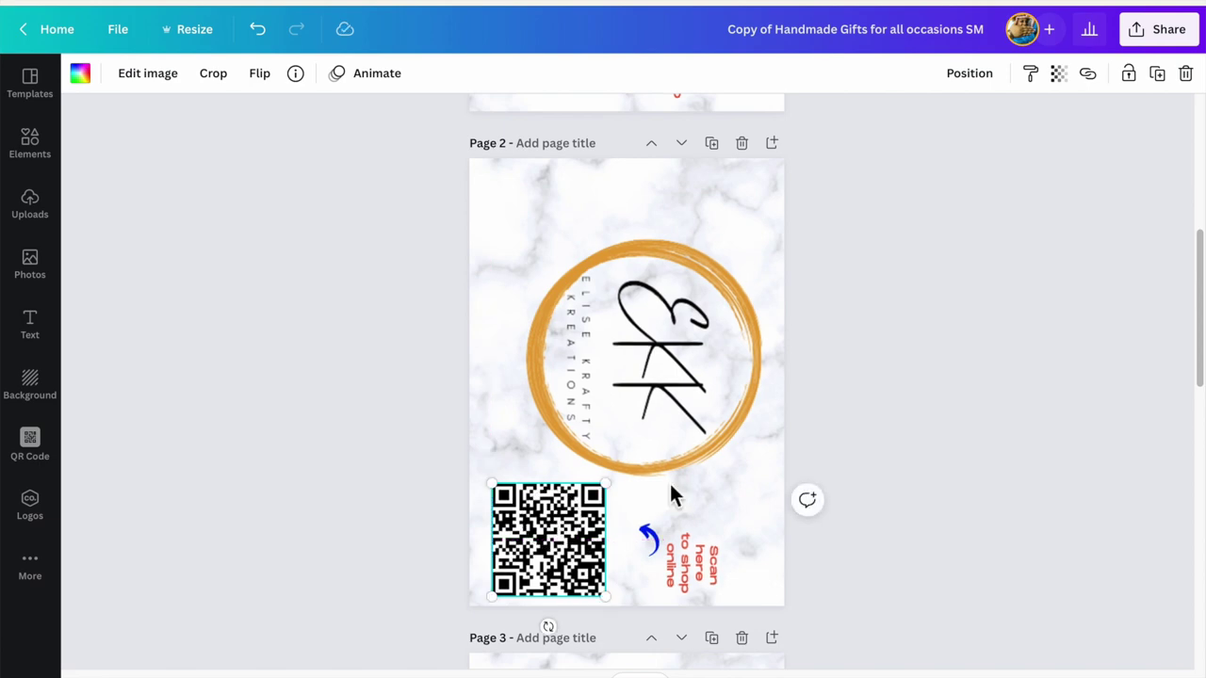
- On the copied page, make the QR code smaller and move the blue arrow right beside it
scroll(671, 496, down, 5)
drag(677, 304, 663, 272)
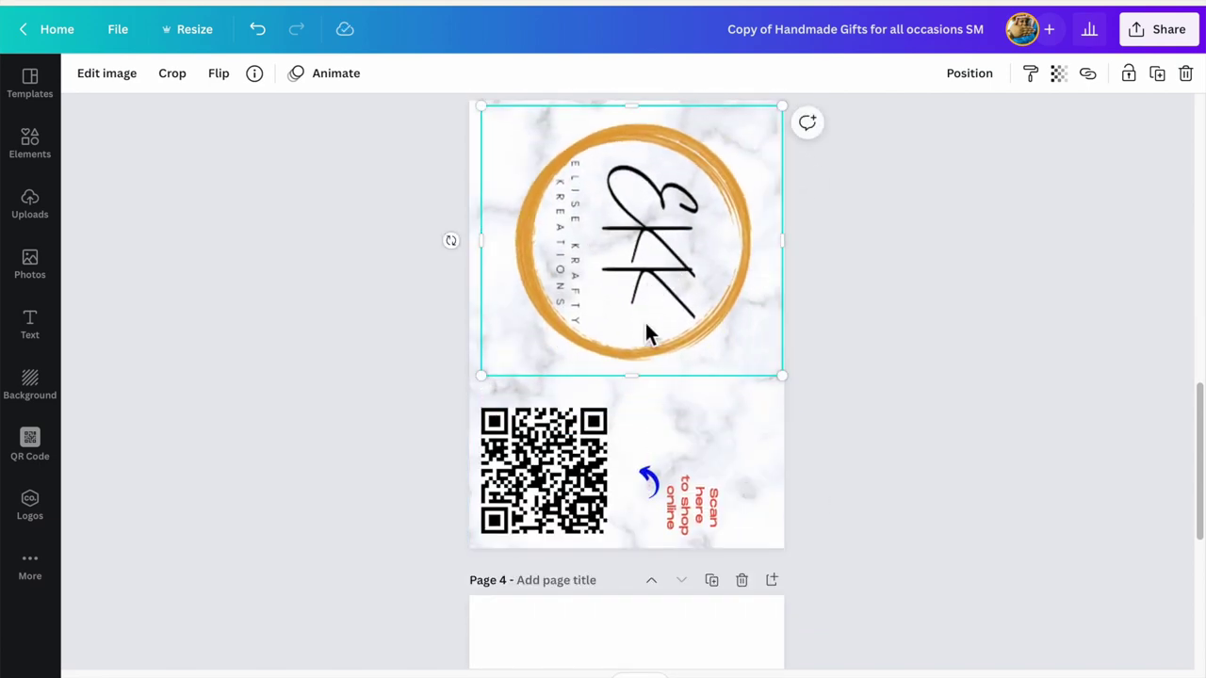
click(592, 422)
drag(609, 407, 538, 473)
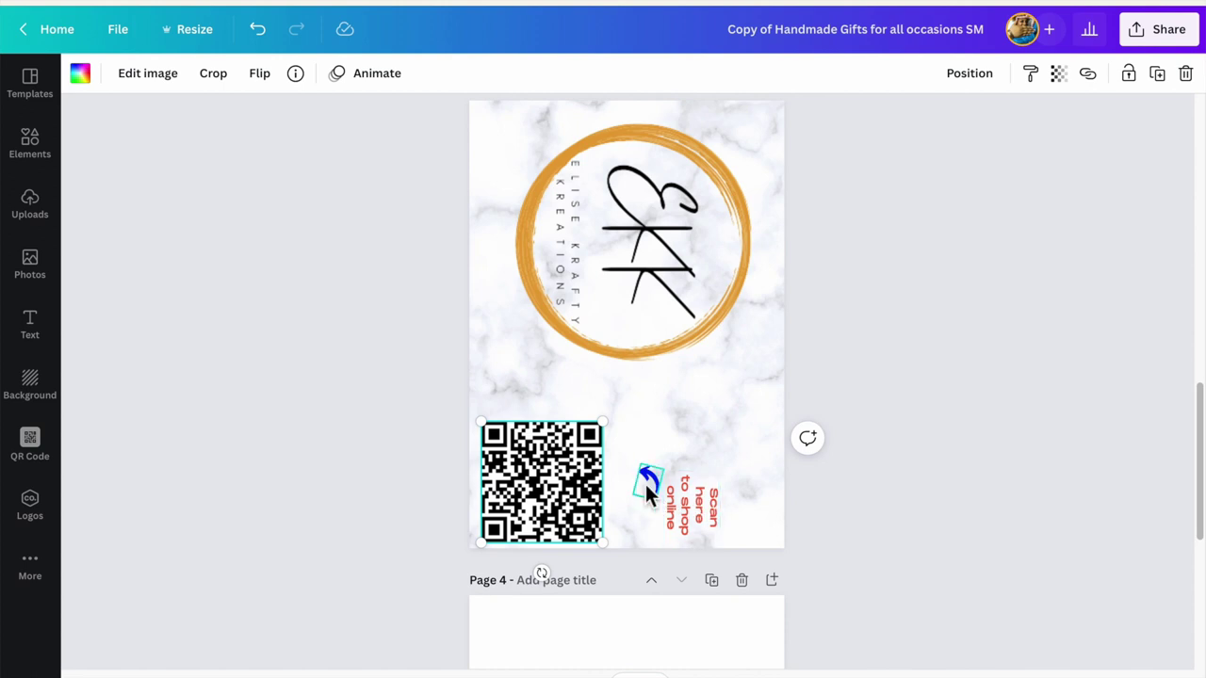
drag(646, 481, 627, 477)
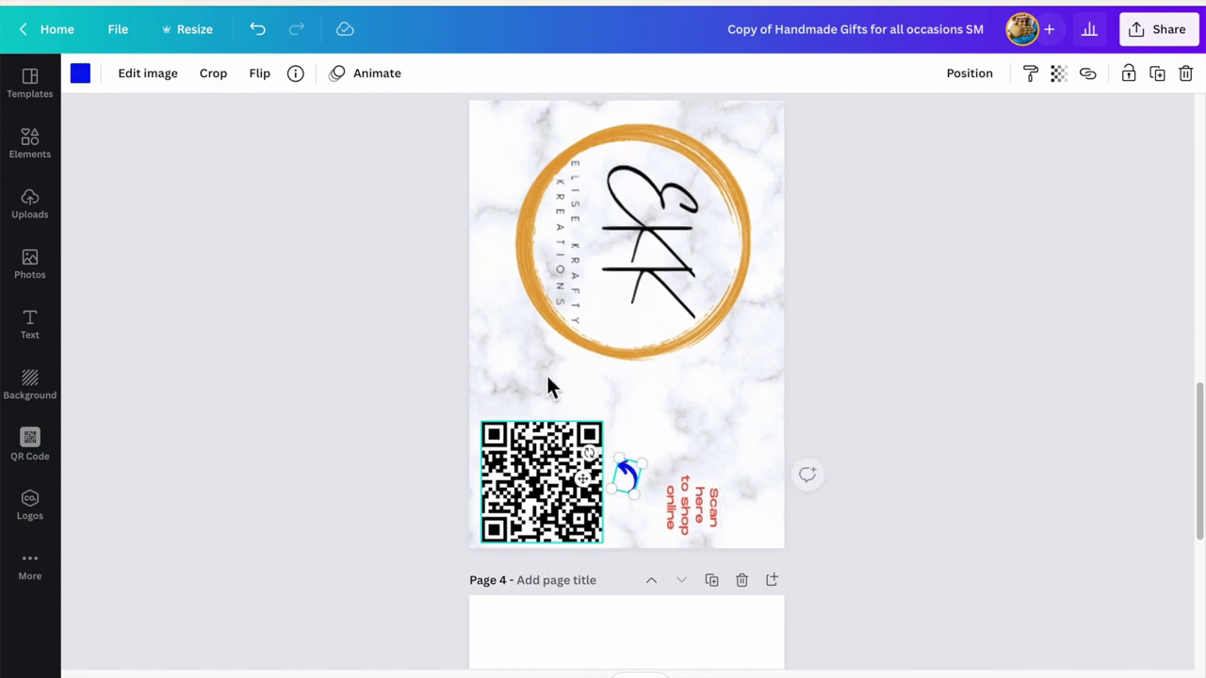
click(80, 72)
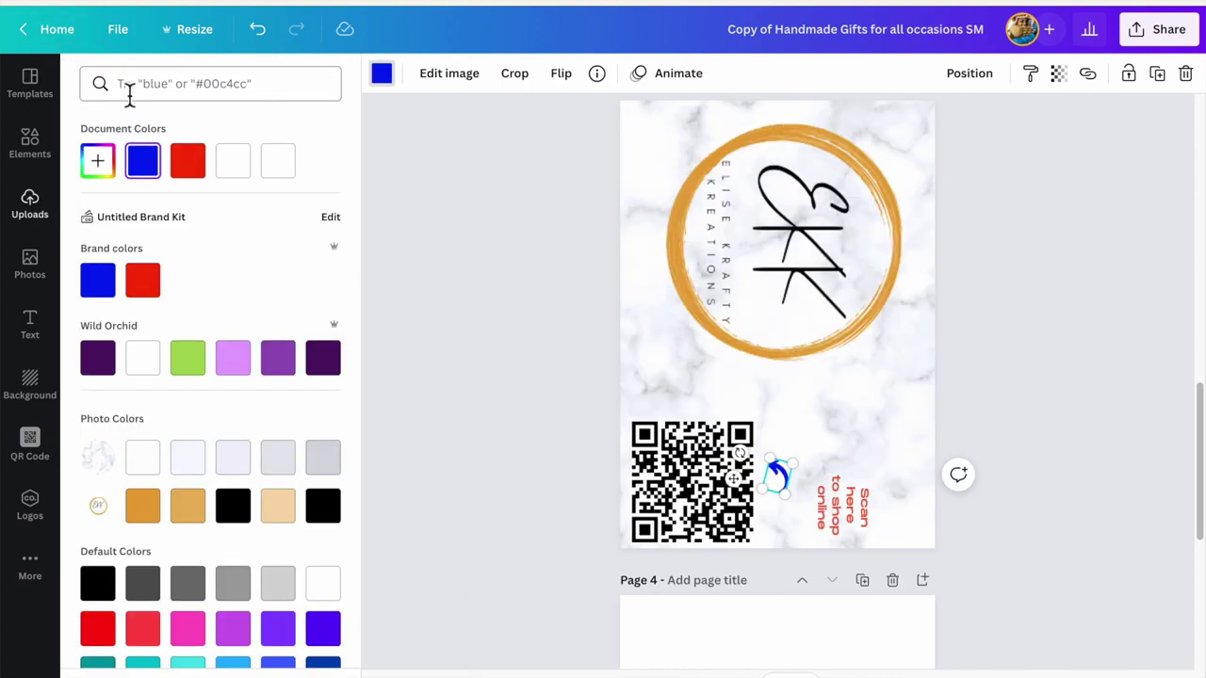
- Change the arrow's colour to near-black #0D0D0E with the custom colour picker
click(106, 183)
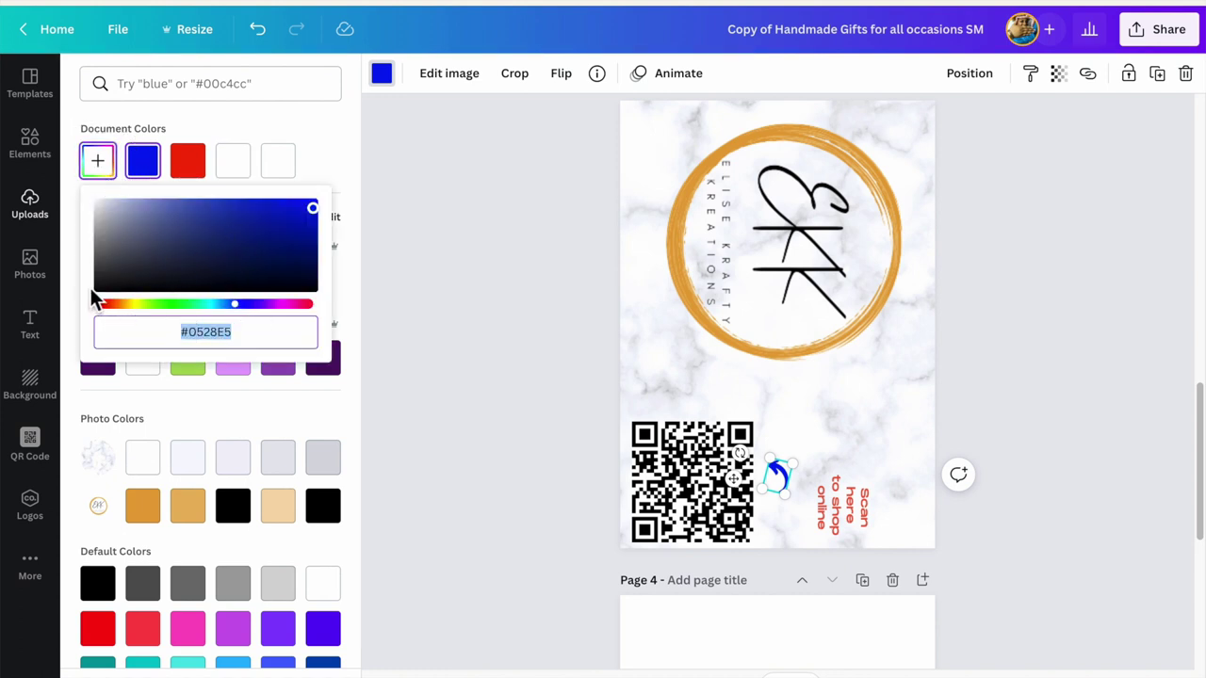
drag(102, 285, 110, 306)
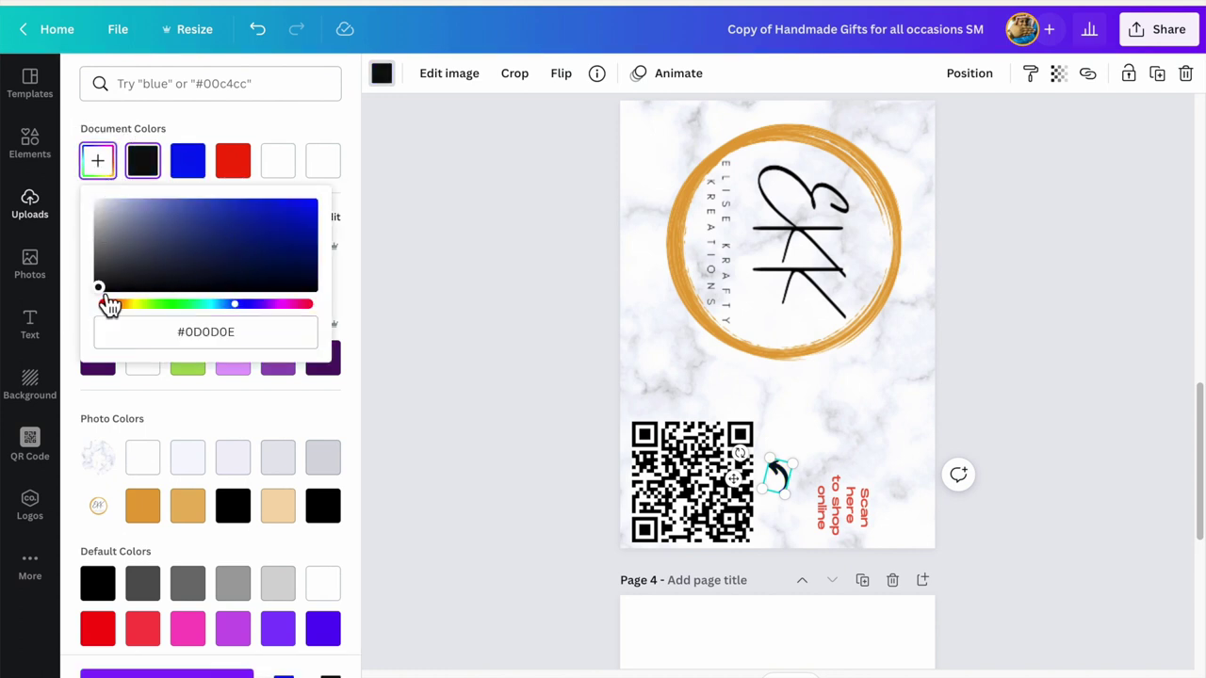
click(547, 294)
- Move the 'Scan here to shop online' text beside the arrow and colour it the logo's orange
drag(705, 509, 669, 507)
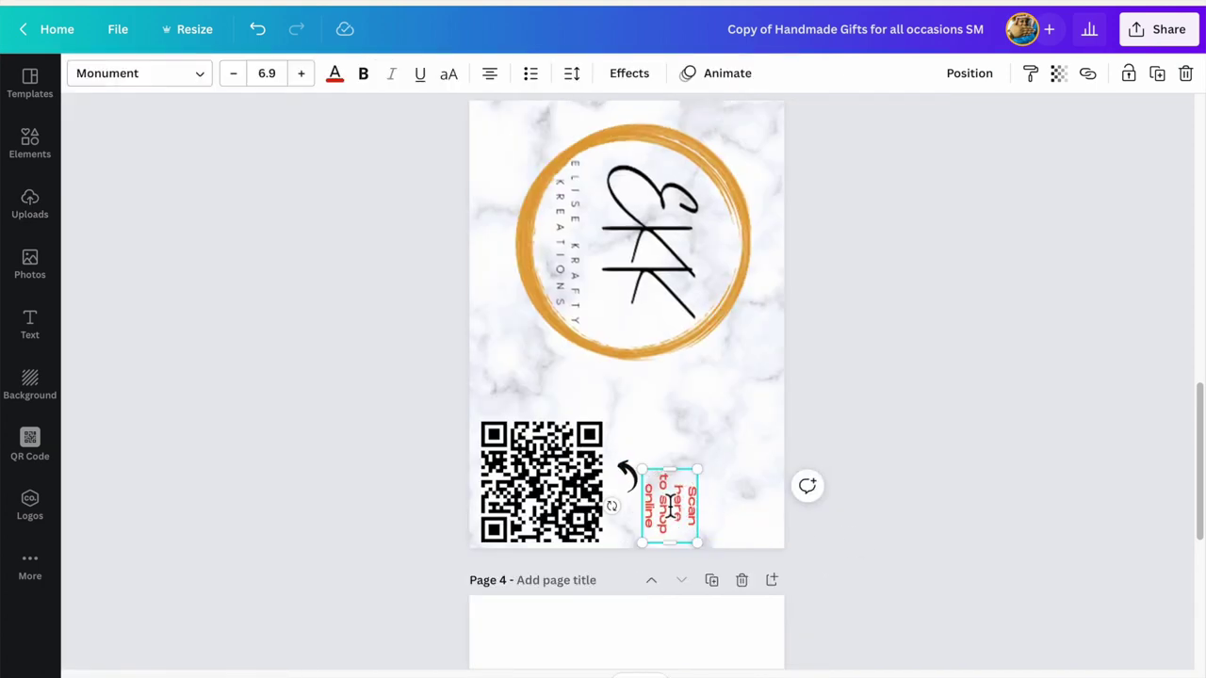
click(336, 77)
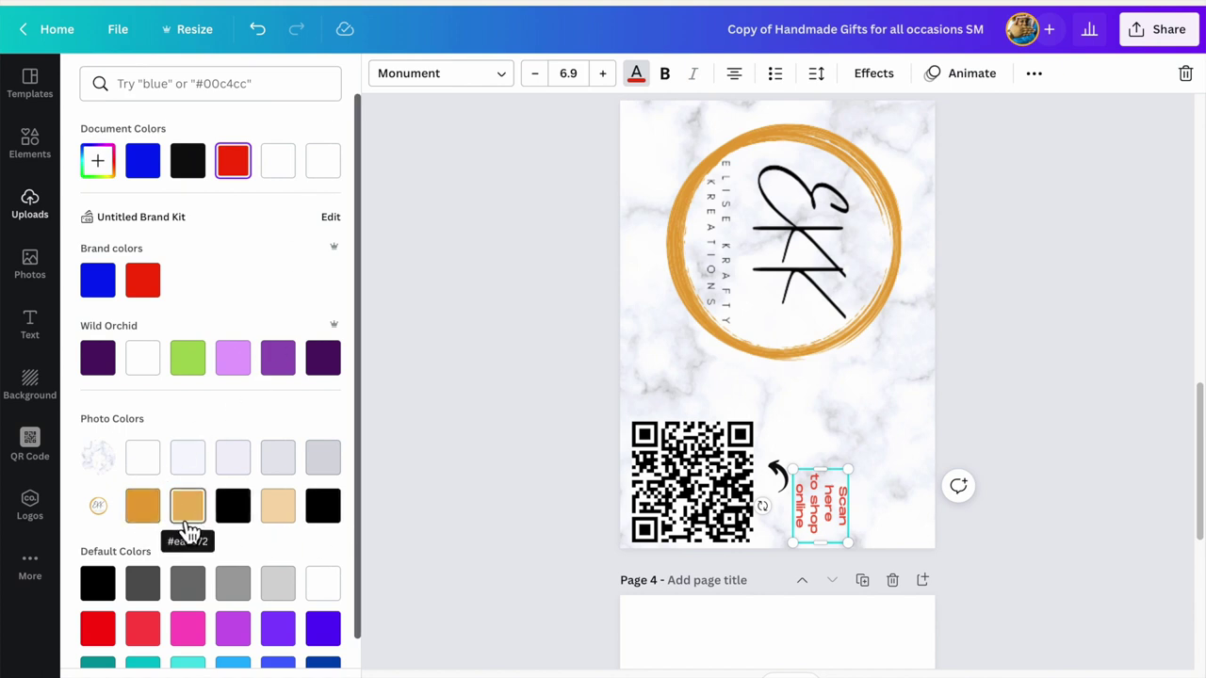
click(153, 521)
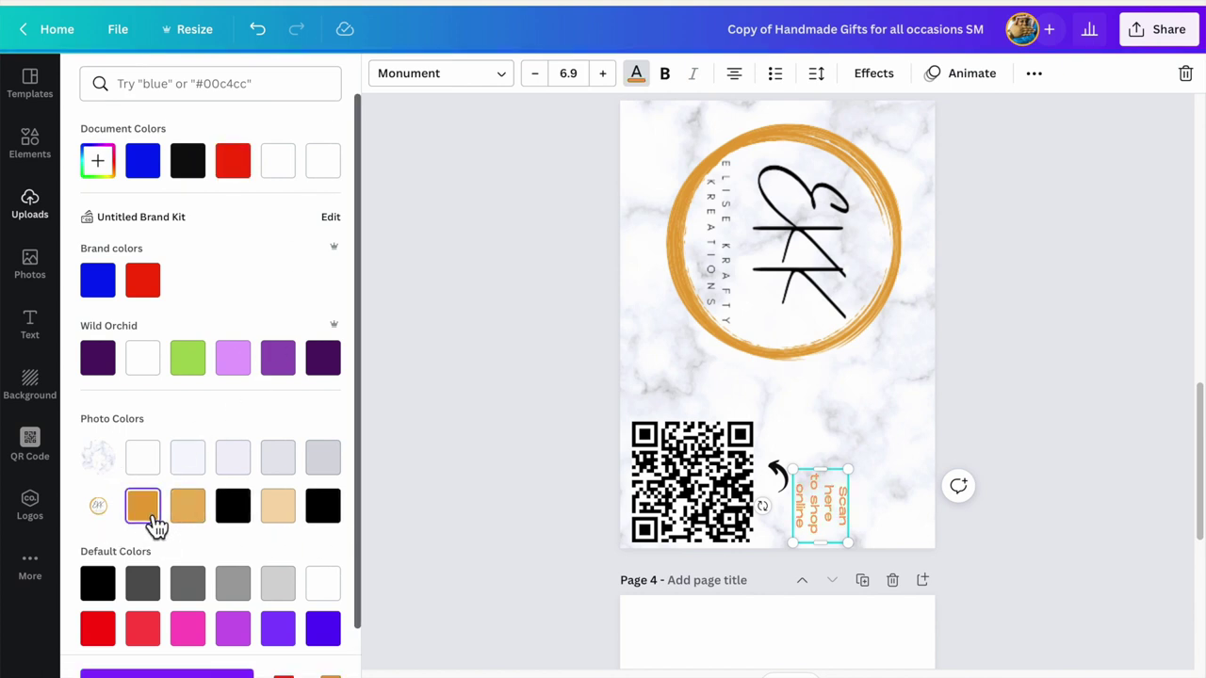
- Preview the Backdrop, Drop, Glow, Angle and Curved shadows on the EKK logo, then apply Page Lift
click(781, 237)
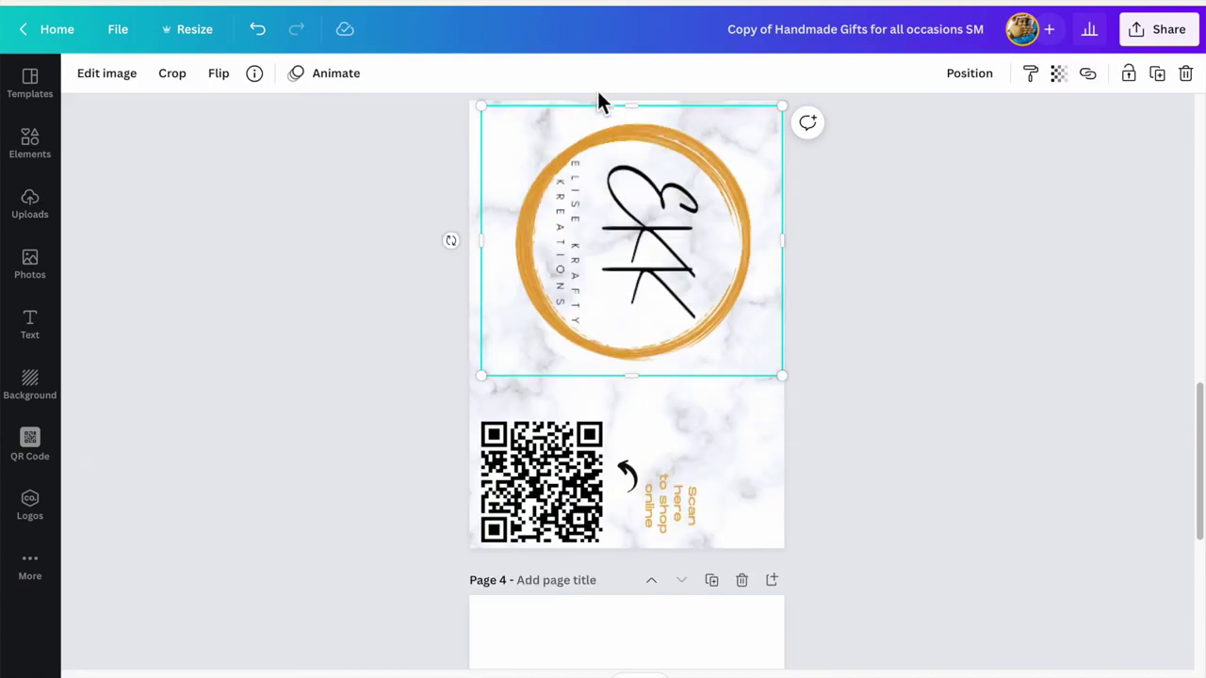
click(134, 80)
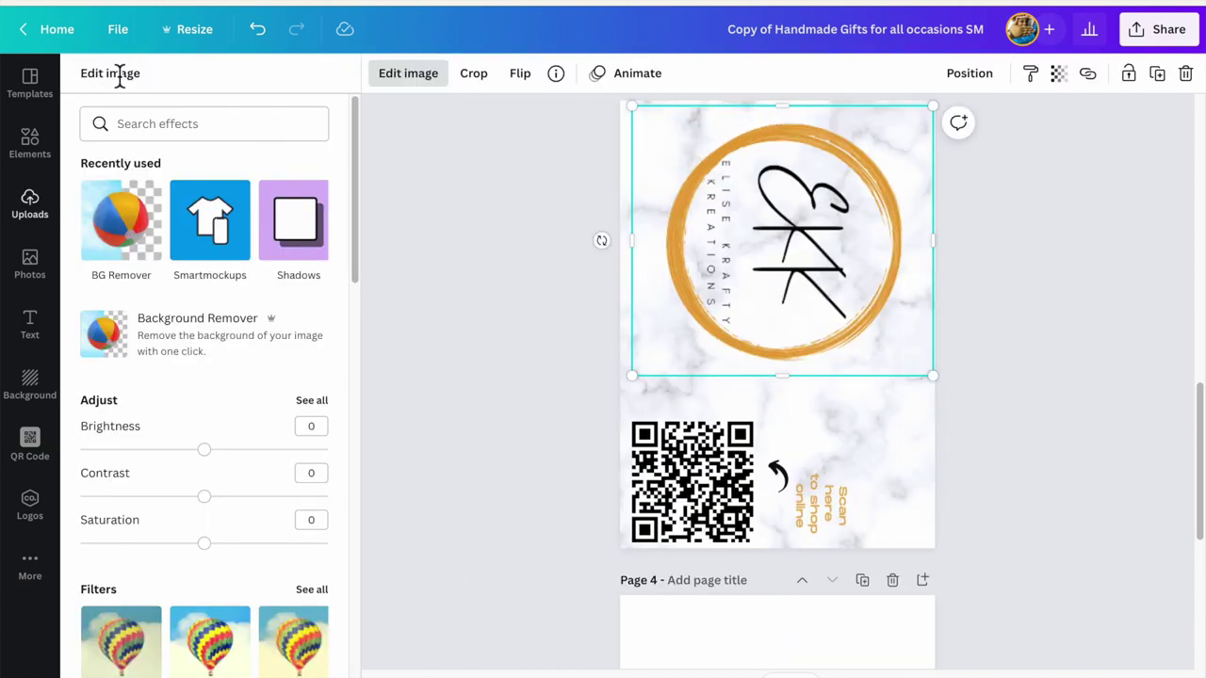
click(323, 249)
click(299, 273)
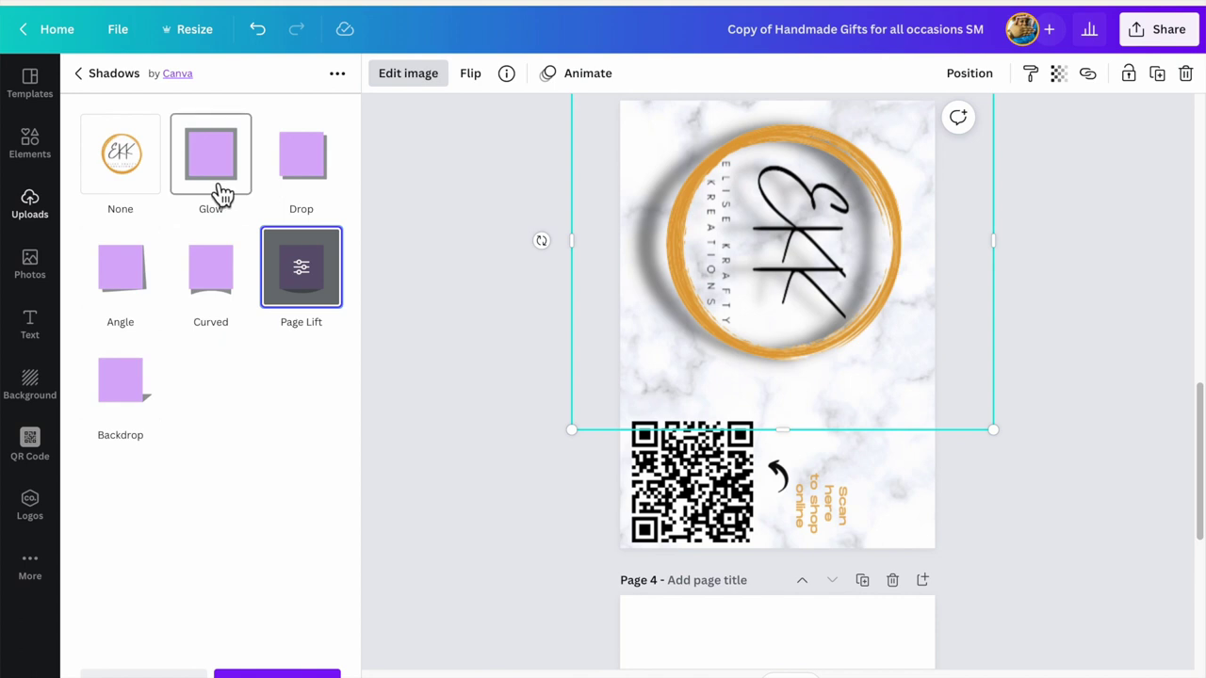
click(141, 395)
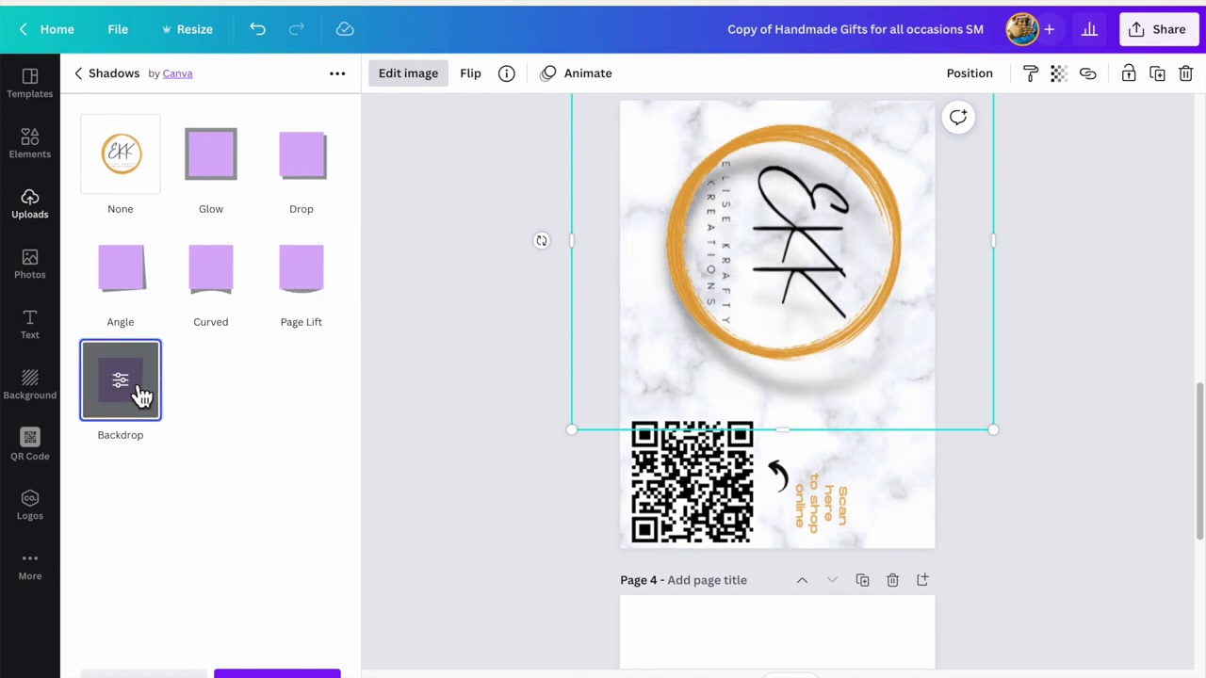
click(293, 182)
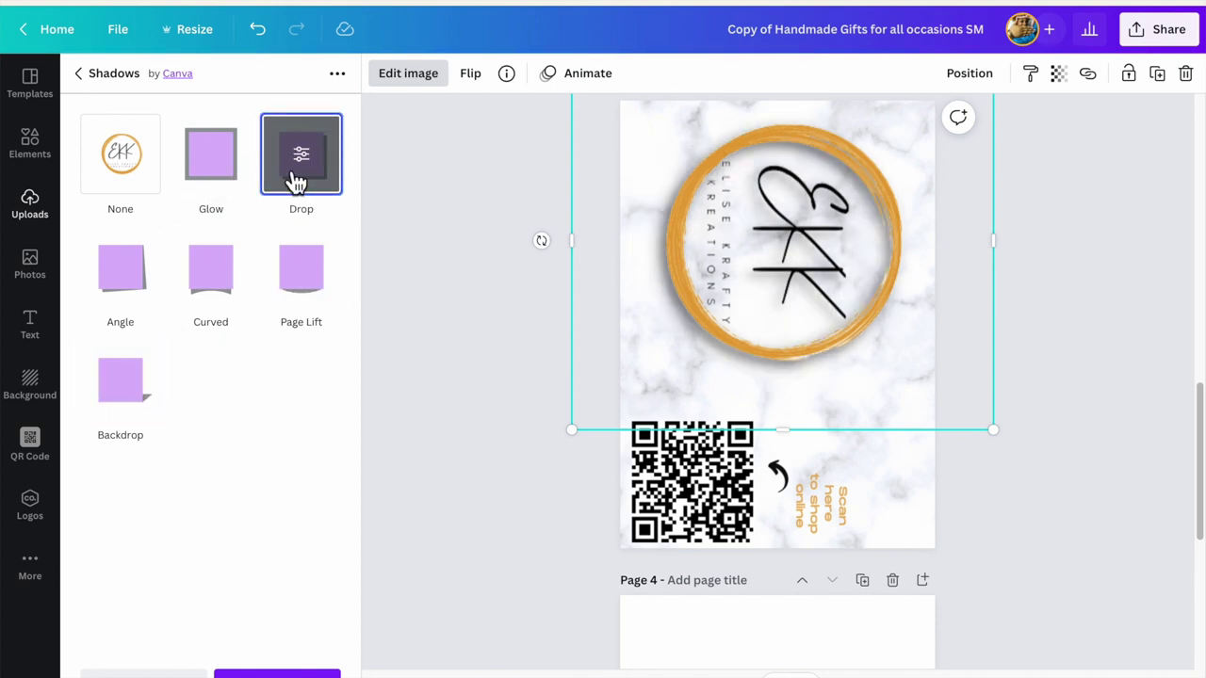
click(237, 165)
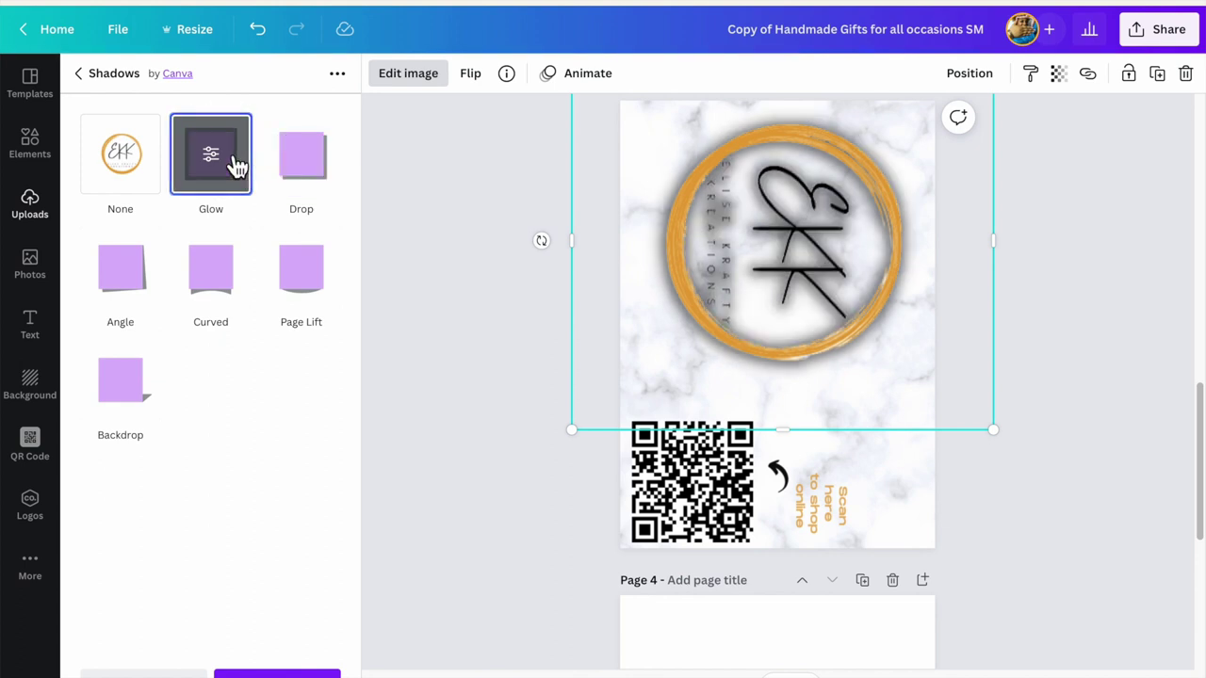
click(130, 307)
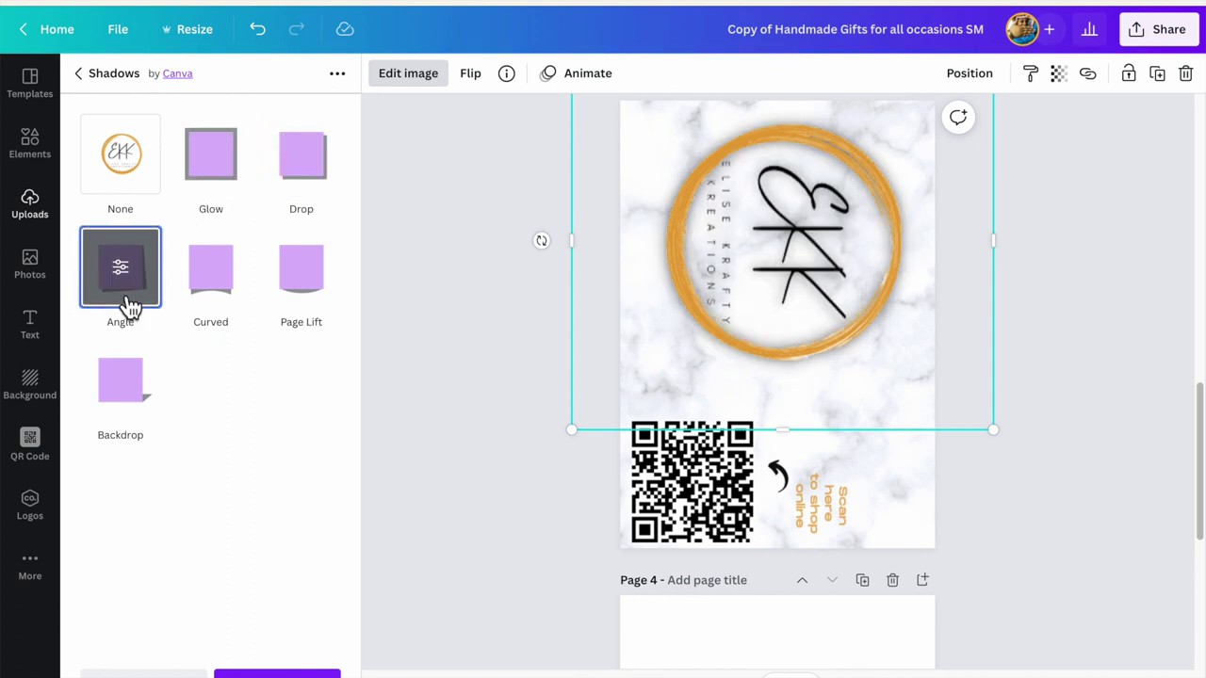
click(209, 288)
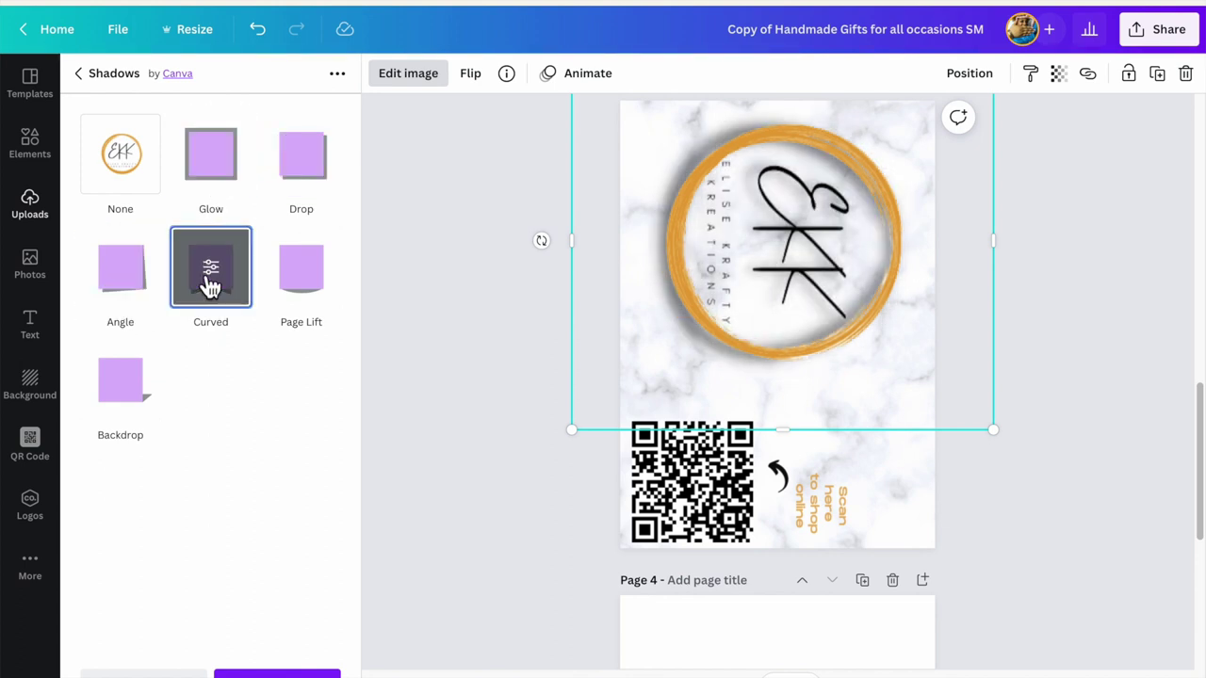
click(318, 272)
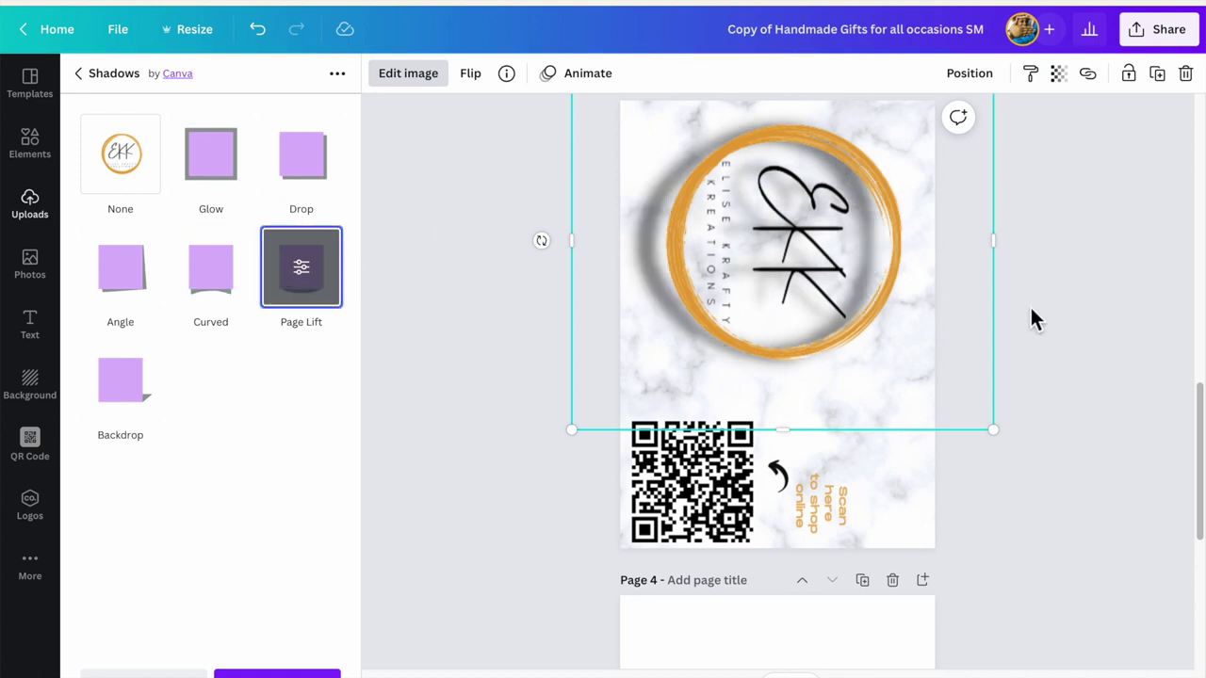
scroll(1015, 327, up, 1)
scroll(1015, 329, down, 1)
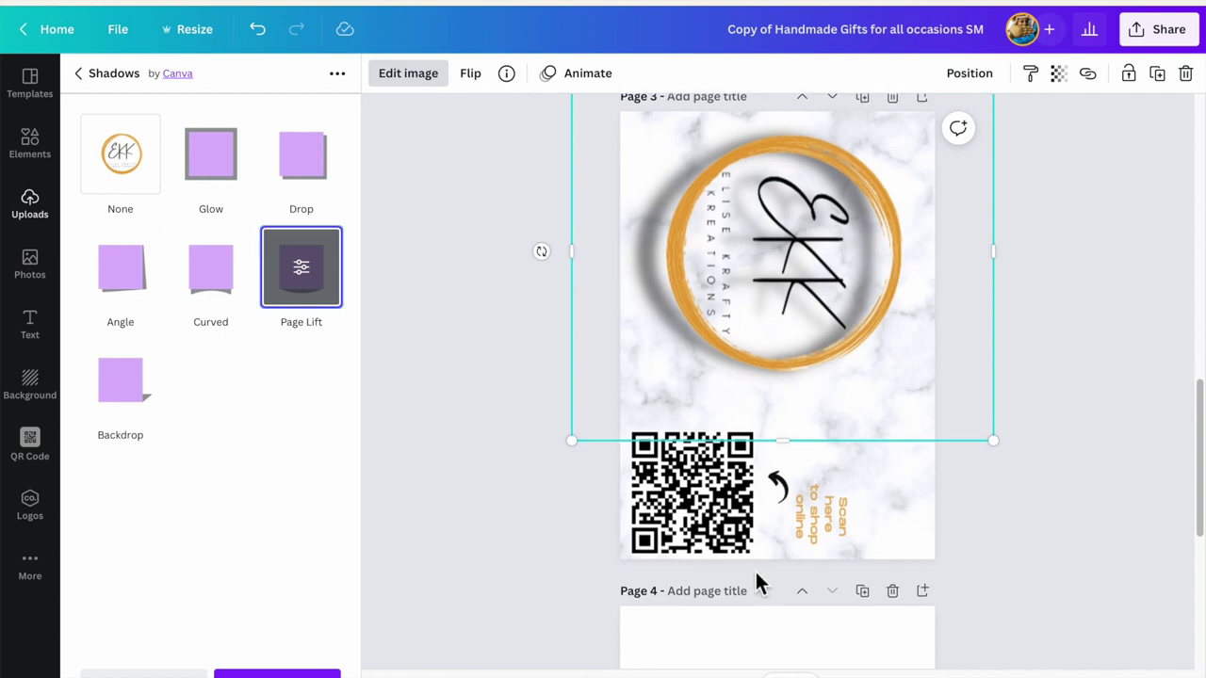
- Apply the Lift effect to the 'Scan here to shop online' text after briefly trying Shadow
click(817, 532)
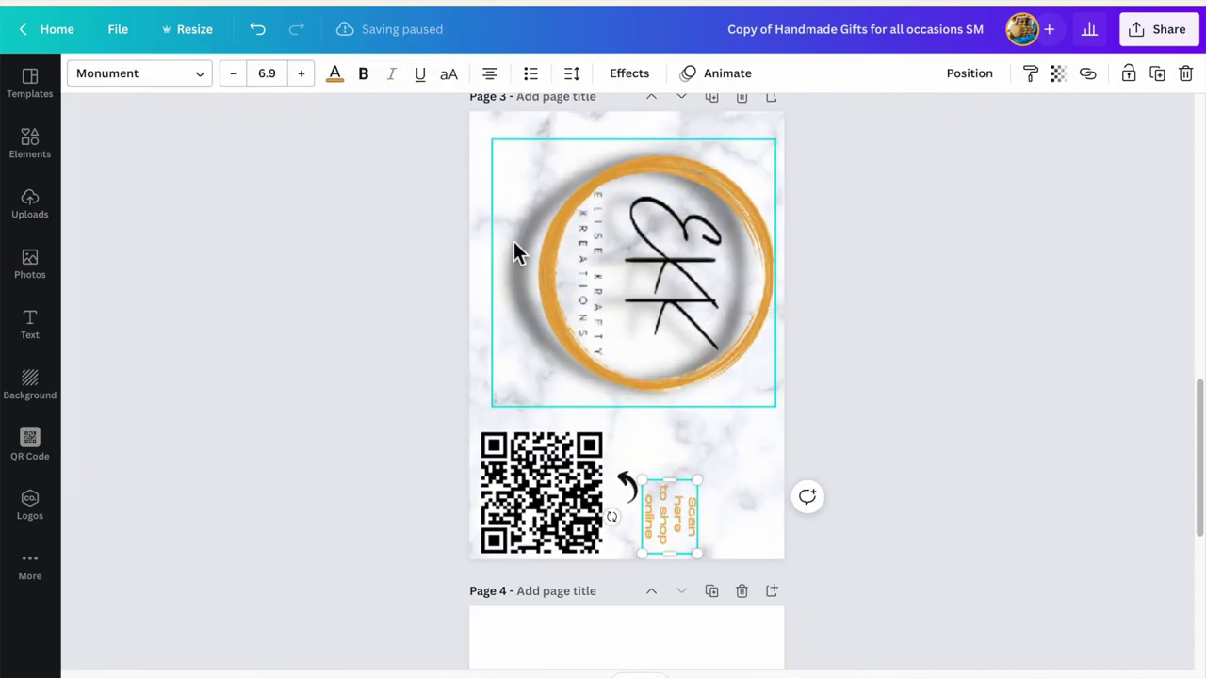
click(646, 79)
click(296, 226)
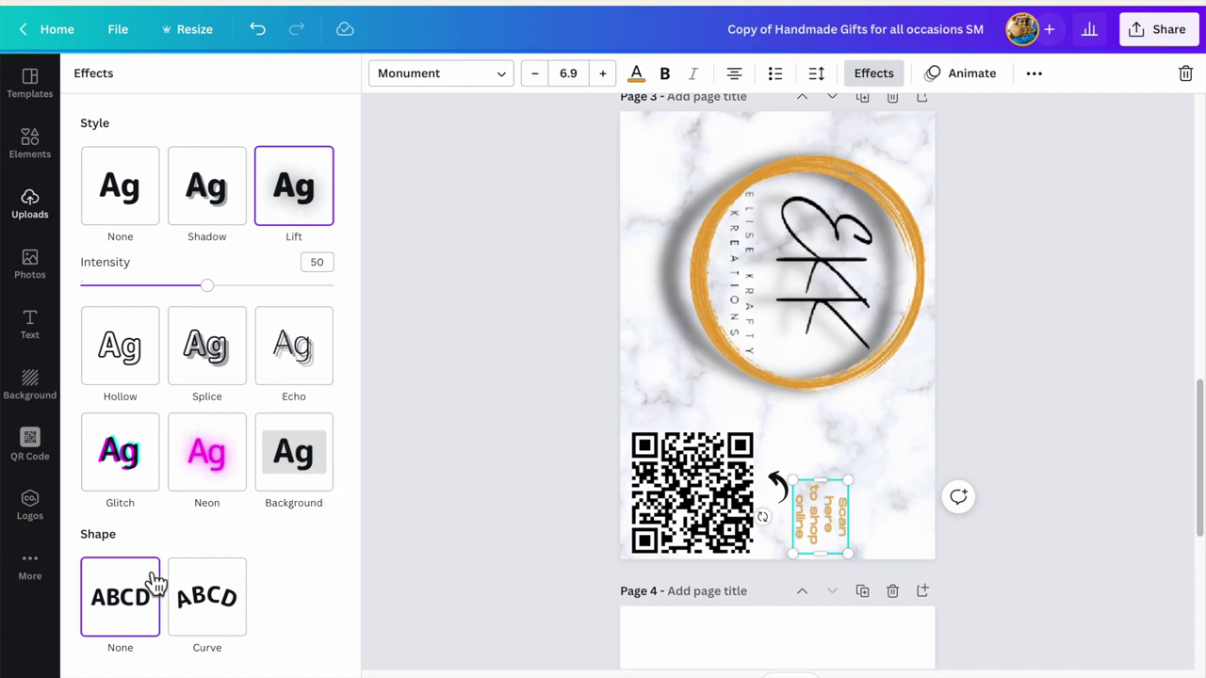
click(223, 215)
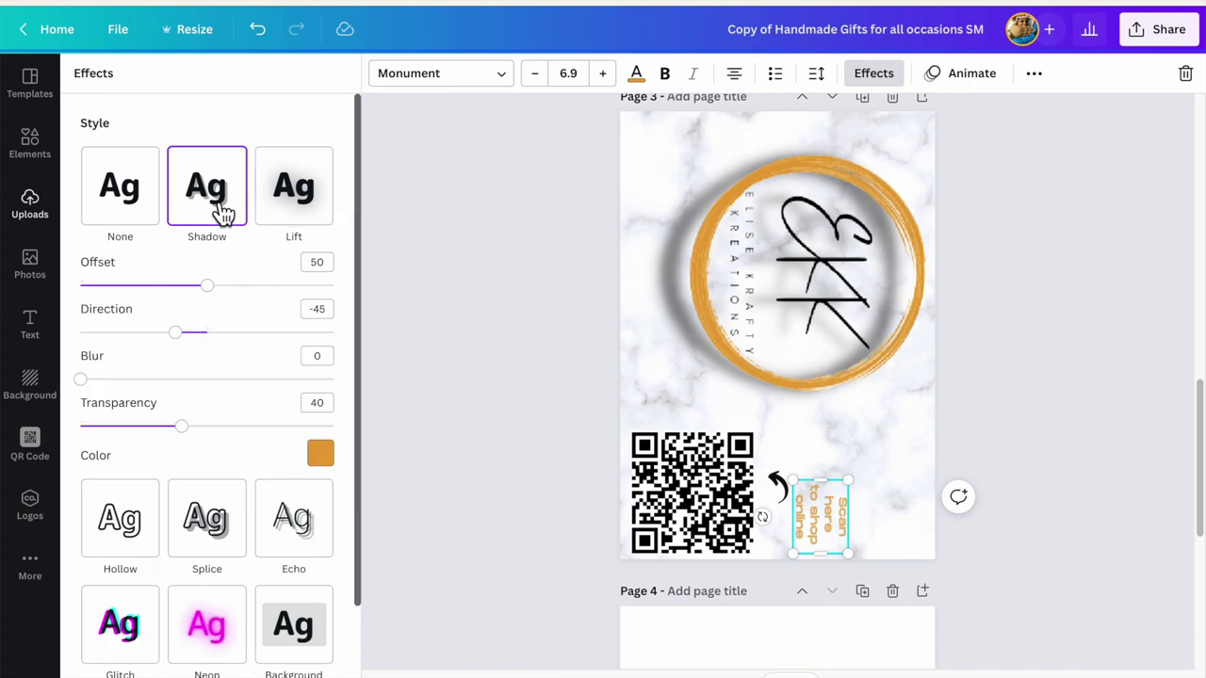
click(270, 215)
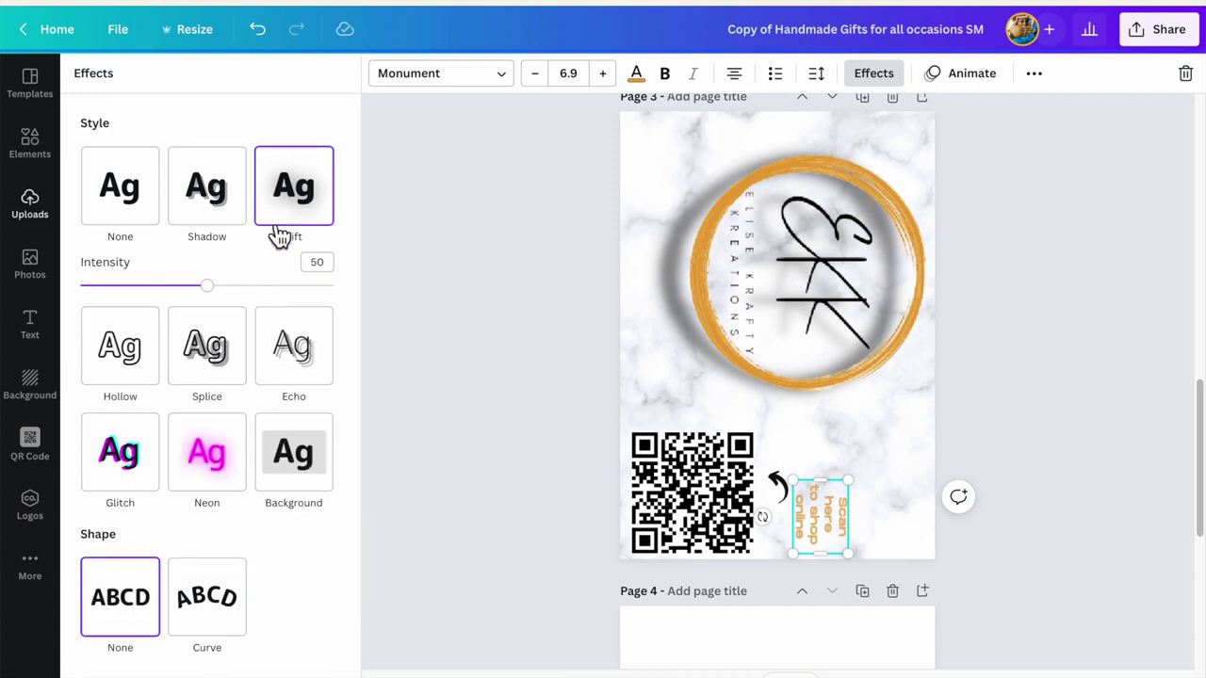
click(1039, 365)
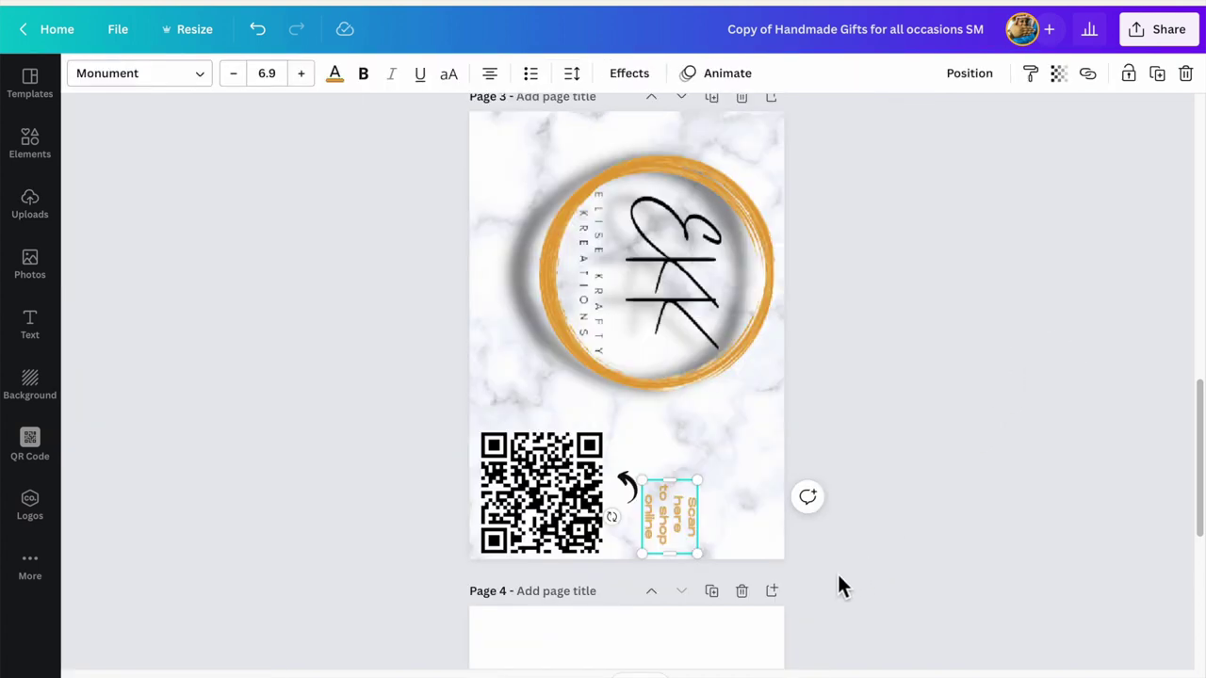
click(947, 438)
click(666, 519)
- Change the caption to read 'Scan here to get started' and nudge it beside the QR code
click(672, 523)
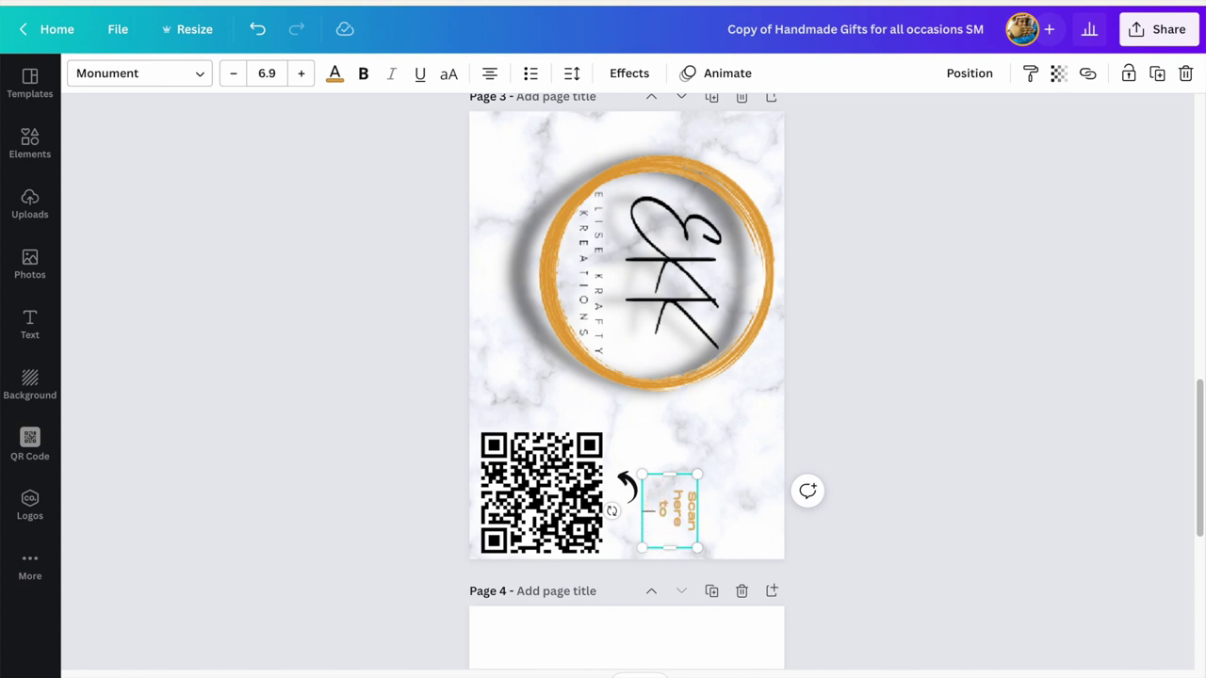
drag(641, 510, 657, 509)
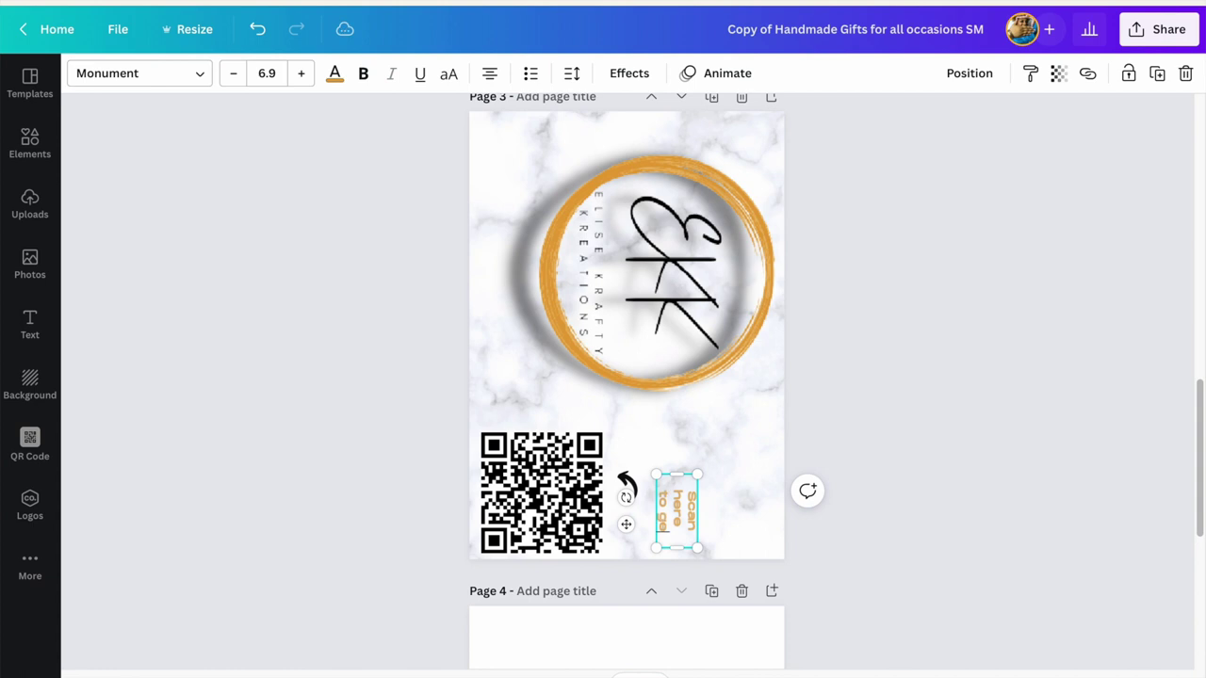
key(ctrl+z)
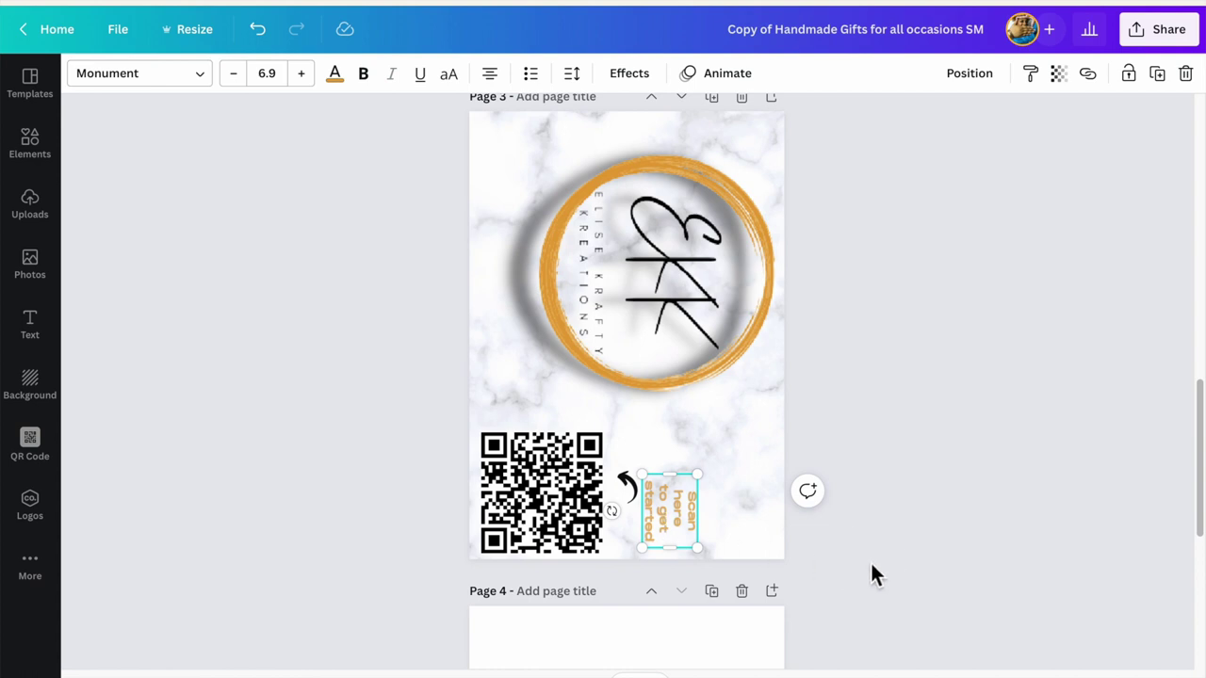
click(700, 552)
drag(675, 517, 684, 531)
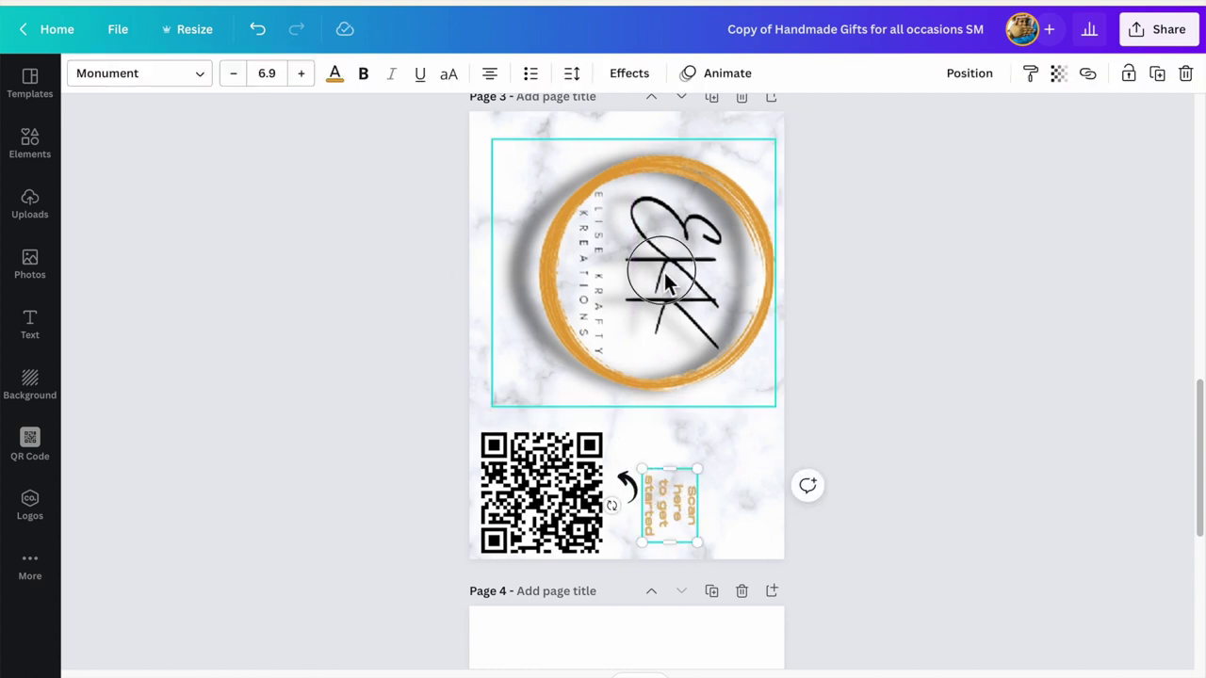
- Nudge the EKK logo slightly left and lock it in place above the QR code
mouse_move(666, 283)
mouse_down()
mouse_move(652, 267)
mouse_move(655, 284)
mouse_up()
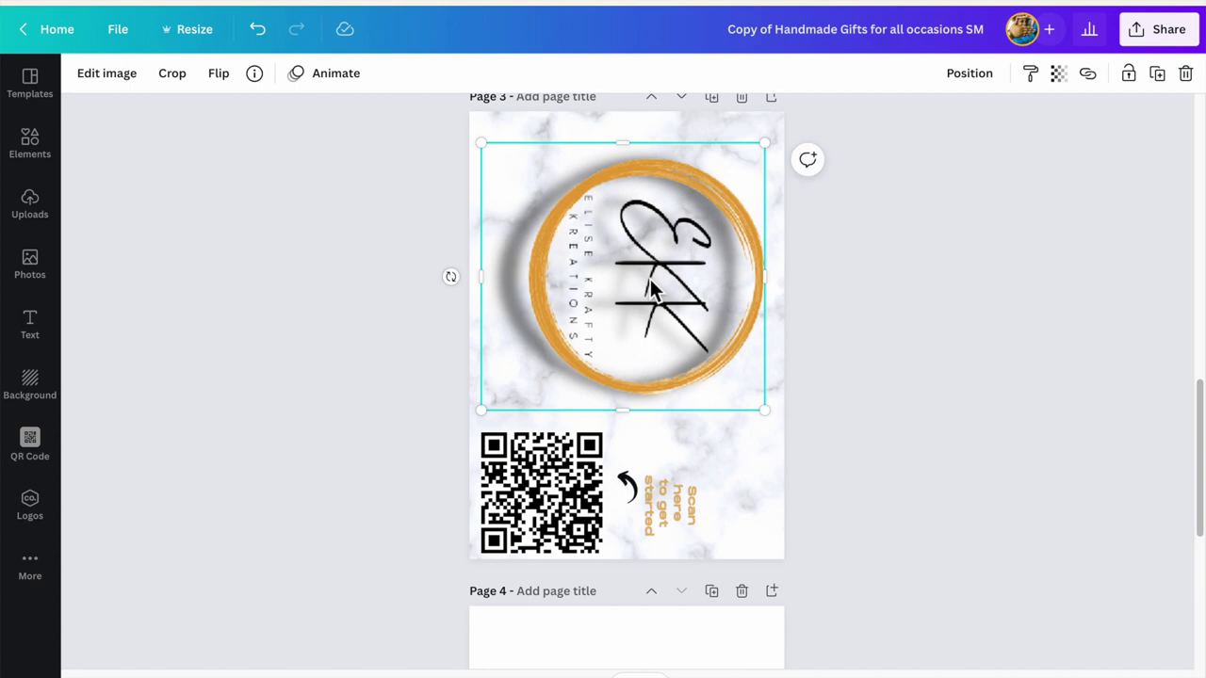
click(364, 316)
click(727, 265)
click(1129, 75)
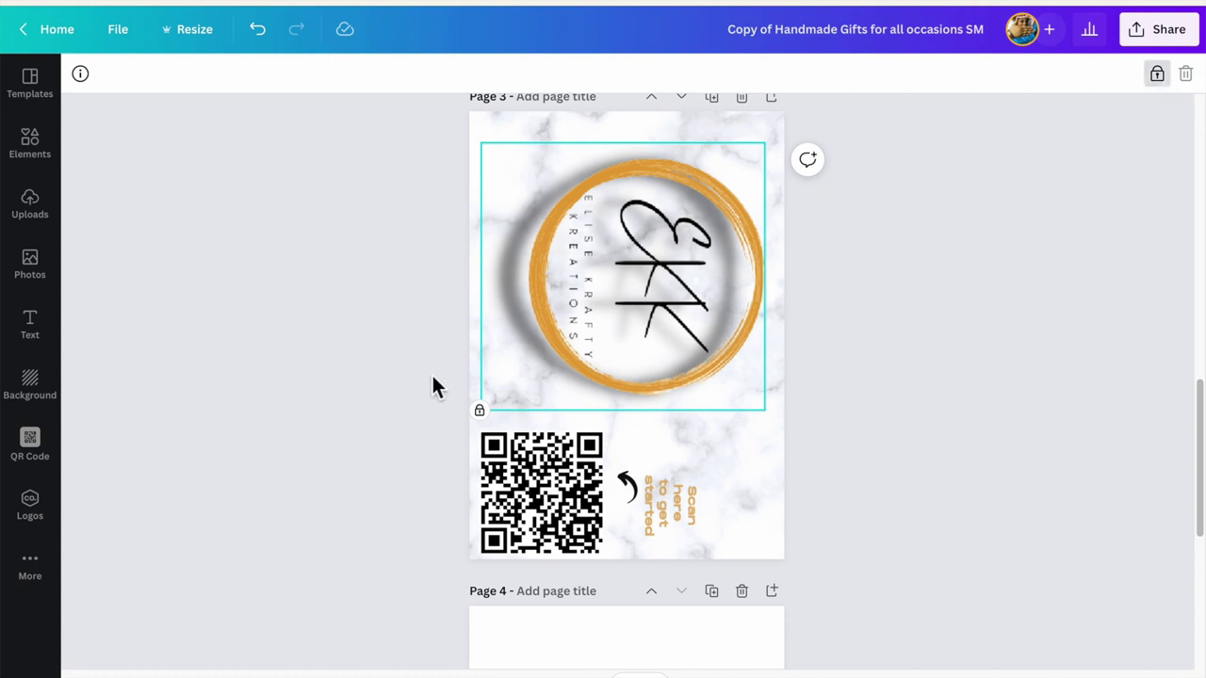
click(548, 478)
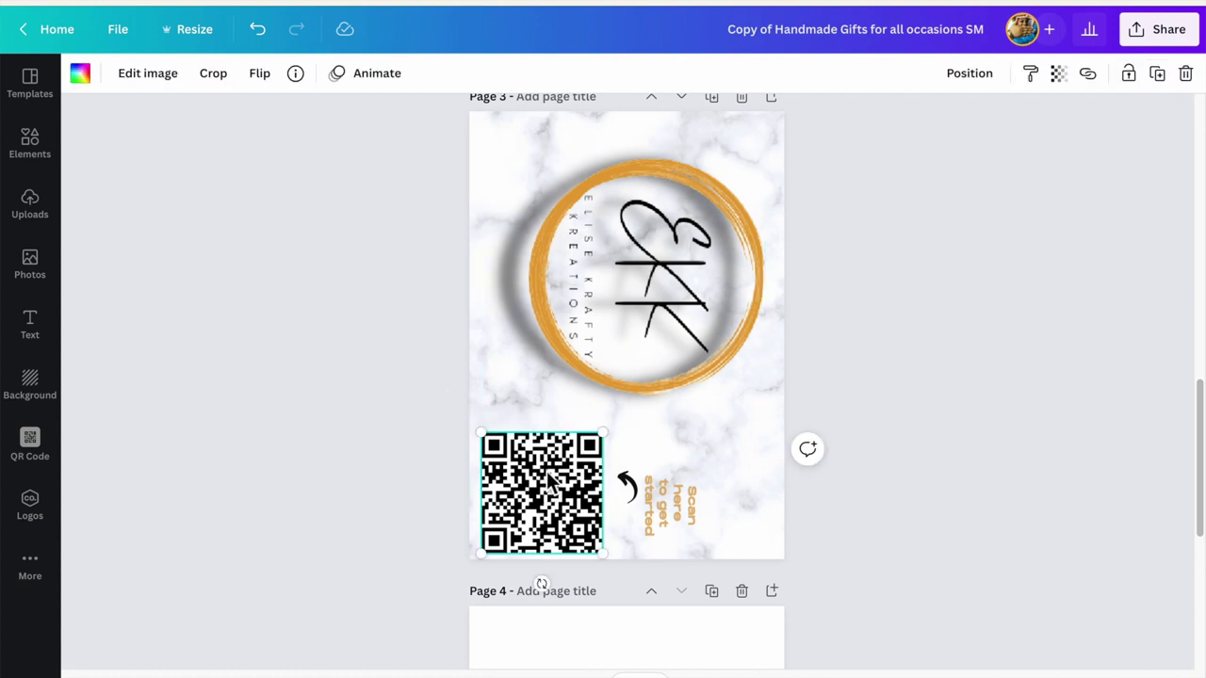
click(692, 235)
click(531, 243)
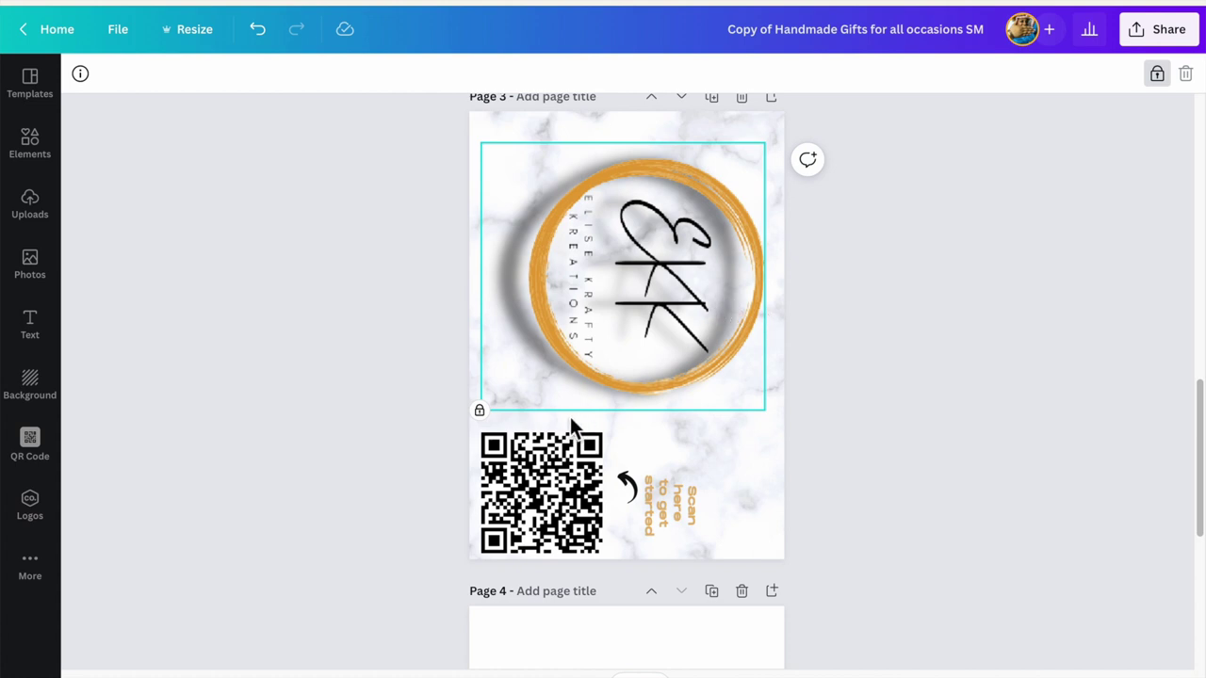
- Move the QR code up and line up the arrow and caption beside it
click(558, 482)
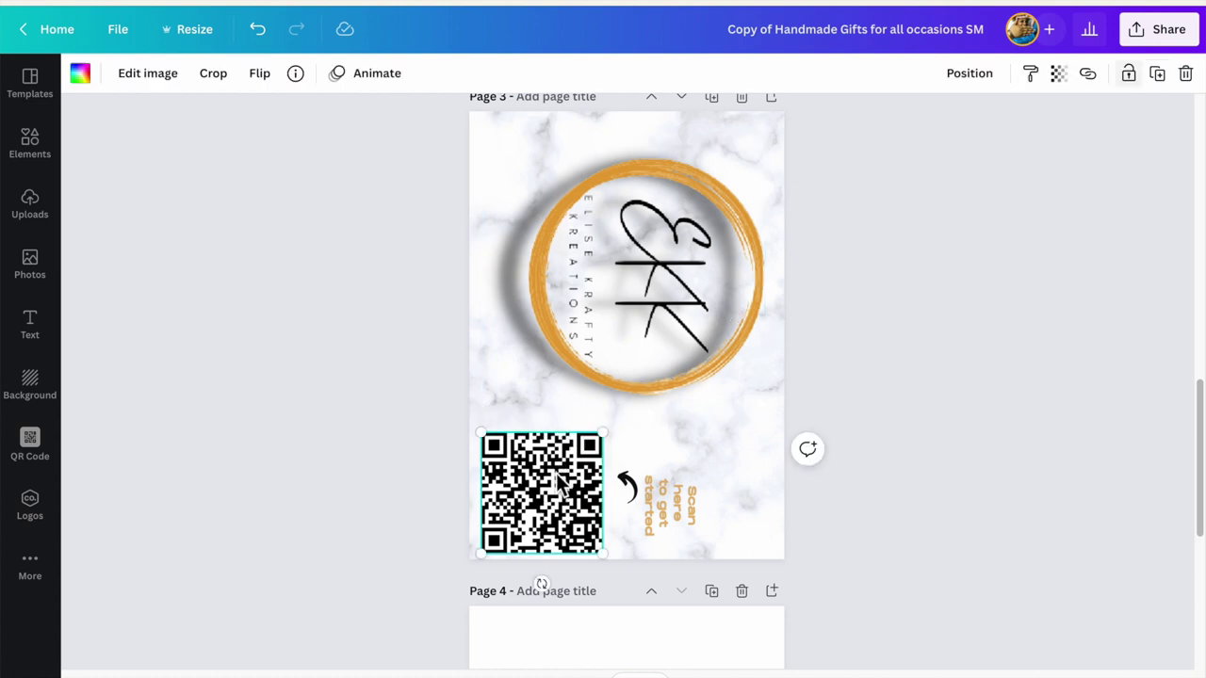
drag(558, 483, 562, 460)
drag(763, 496, 632, 484)
click(938, 75)
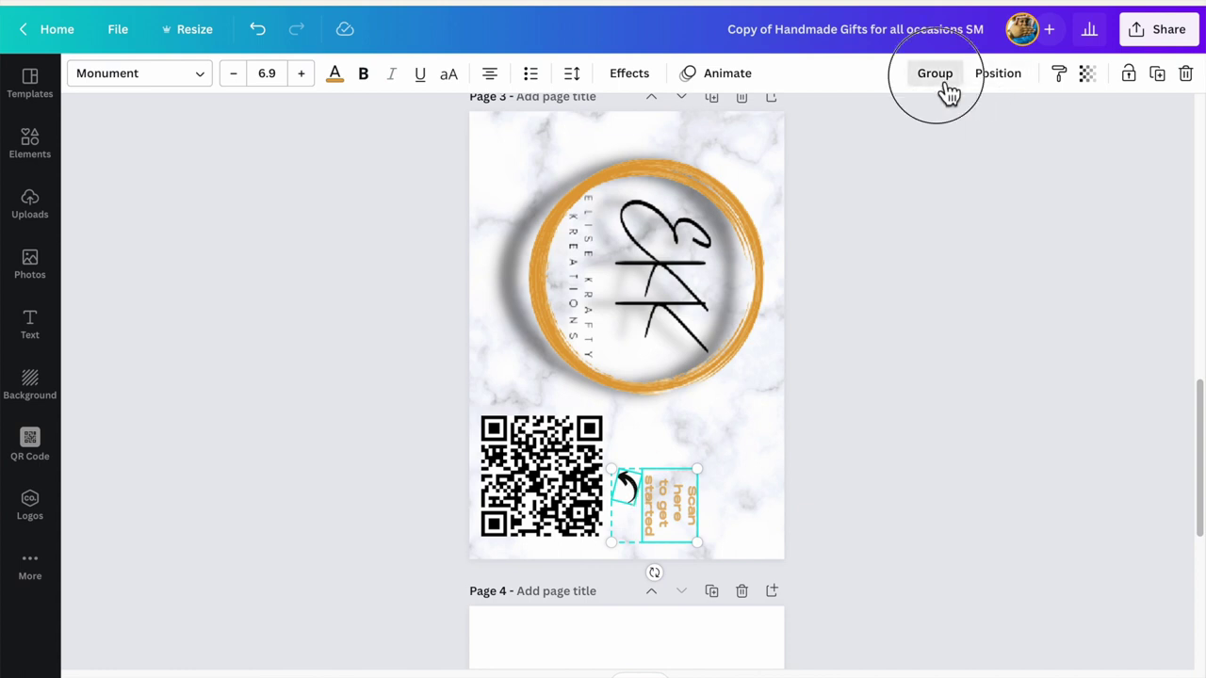
drag(670, 500, 669, 492)
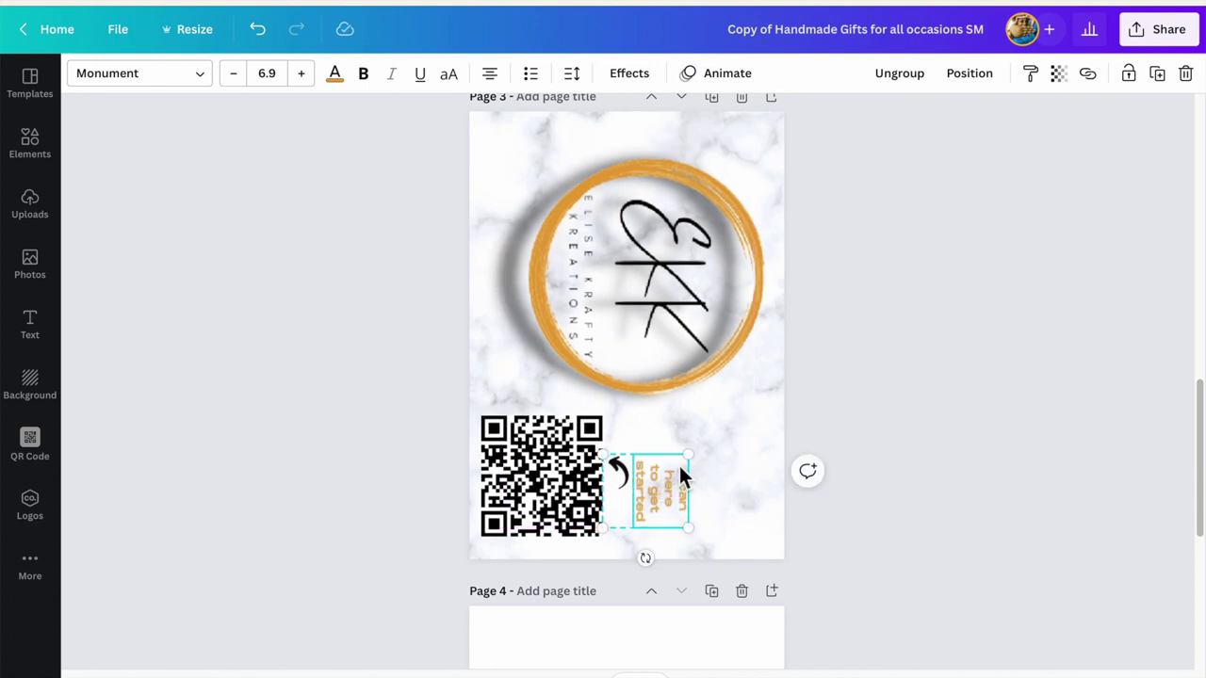
click(891, 77)
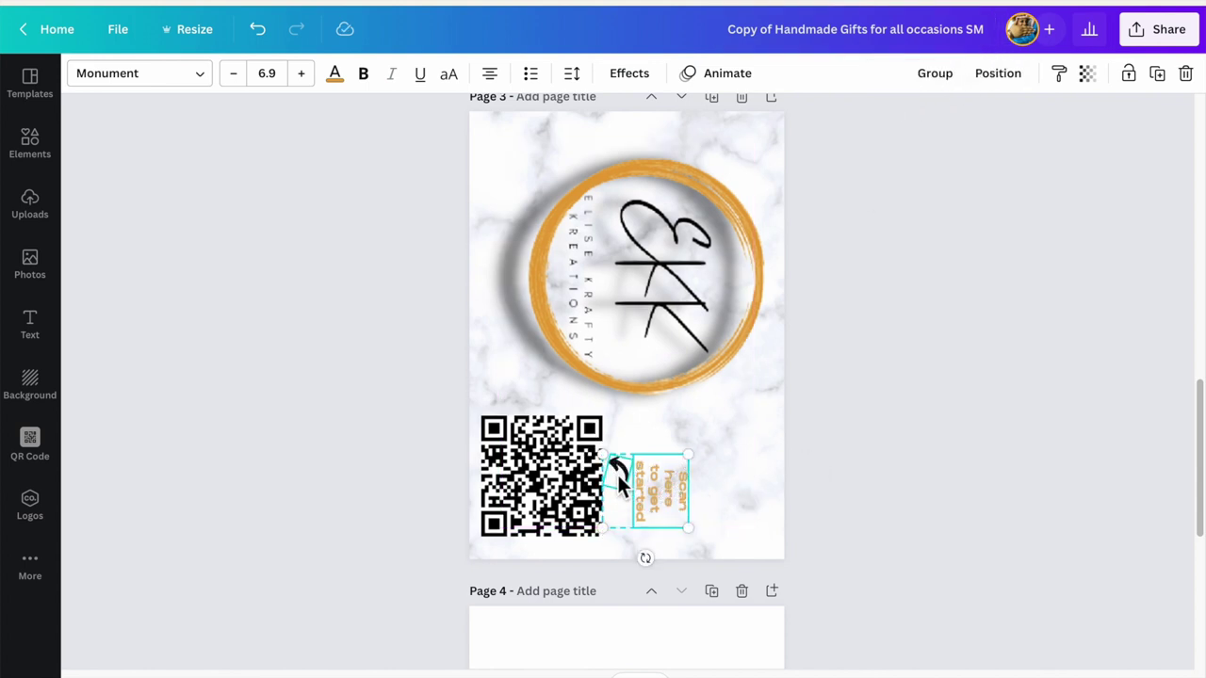
click(794, 489)
drag(616, 475, 617, 448)
drag(664, 491, 647, 493)
click(758, 448)
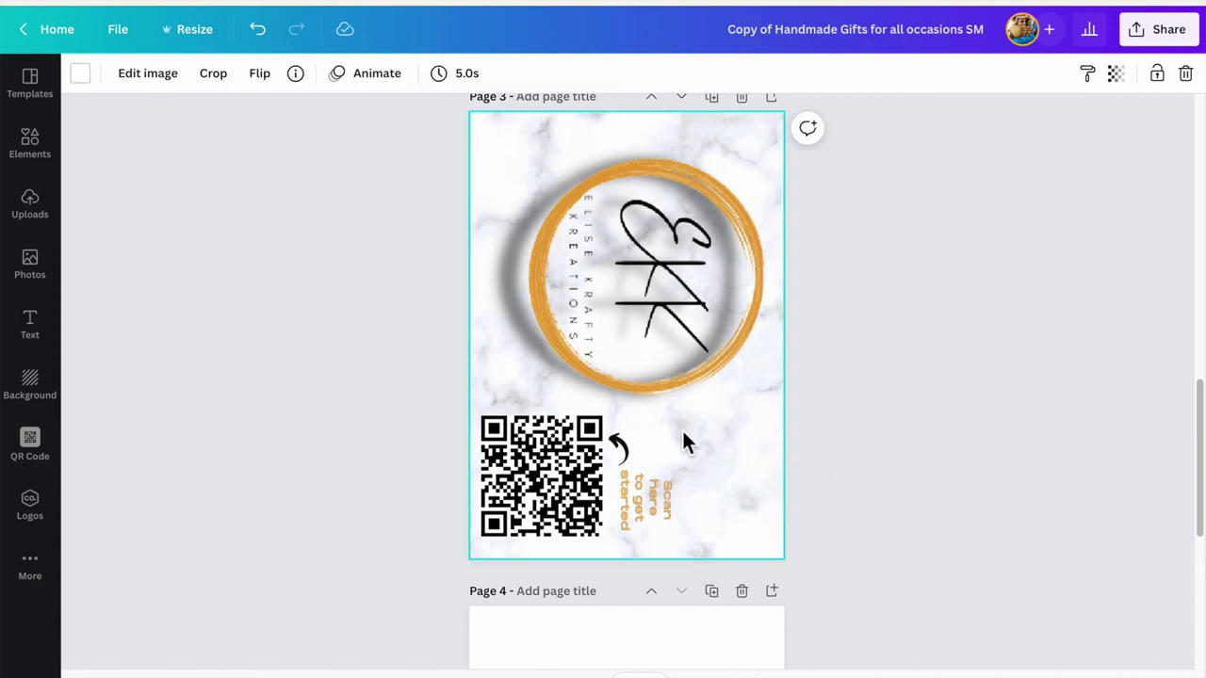
- Group the QR code, arrow and caption, then move the group to the bottom centre
drag(683, 428, 621, 539)
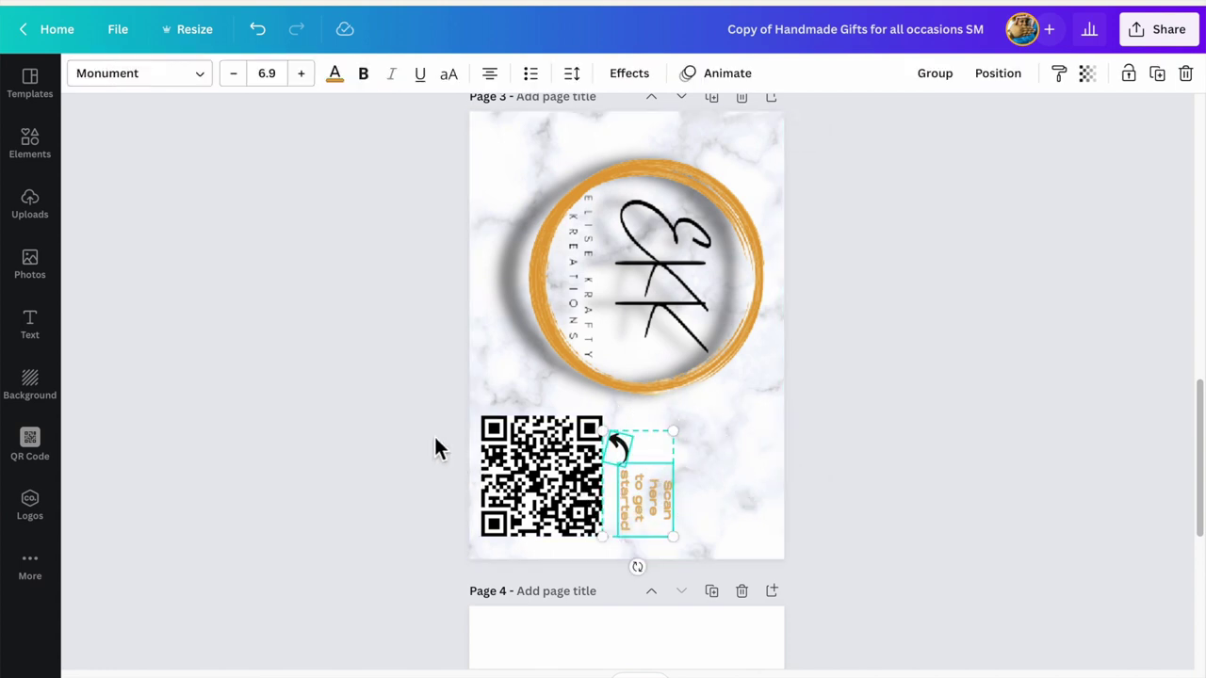
drag(405, 414, 701, 540)
click(932, 75)
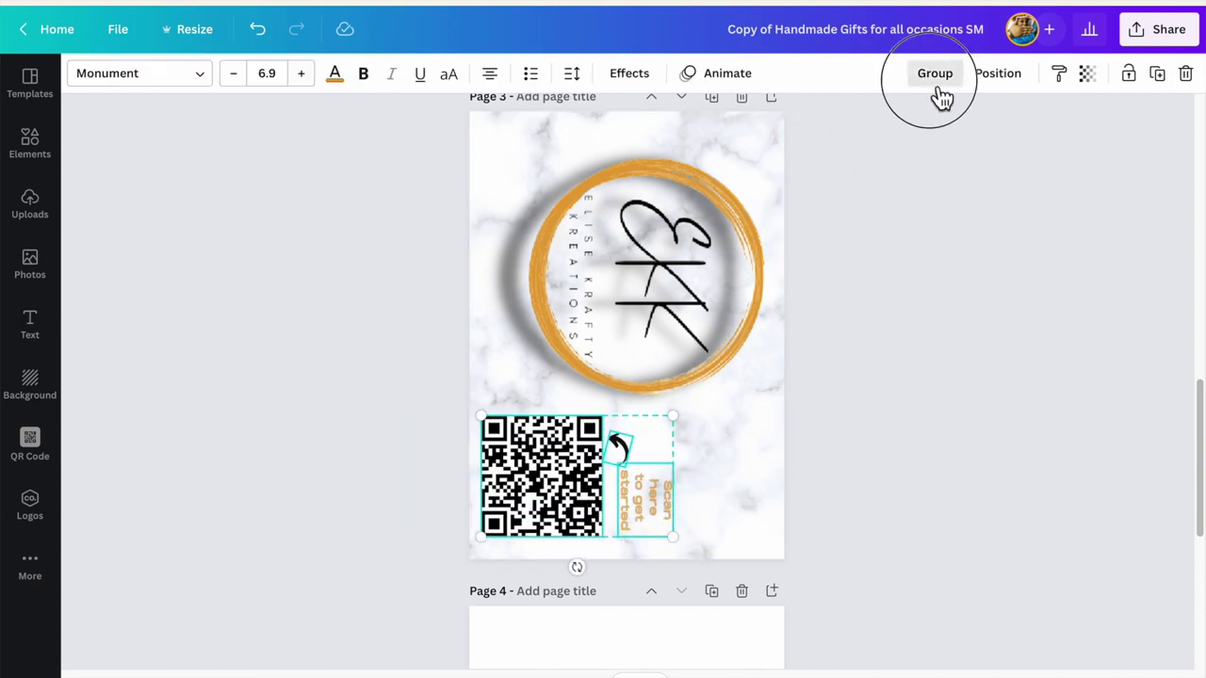
drag(531, 508, 598, 510)
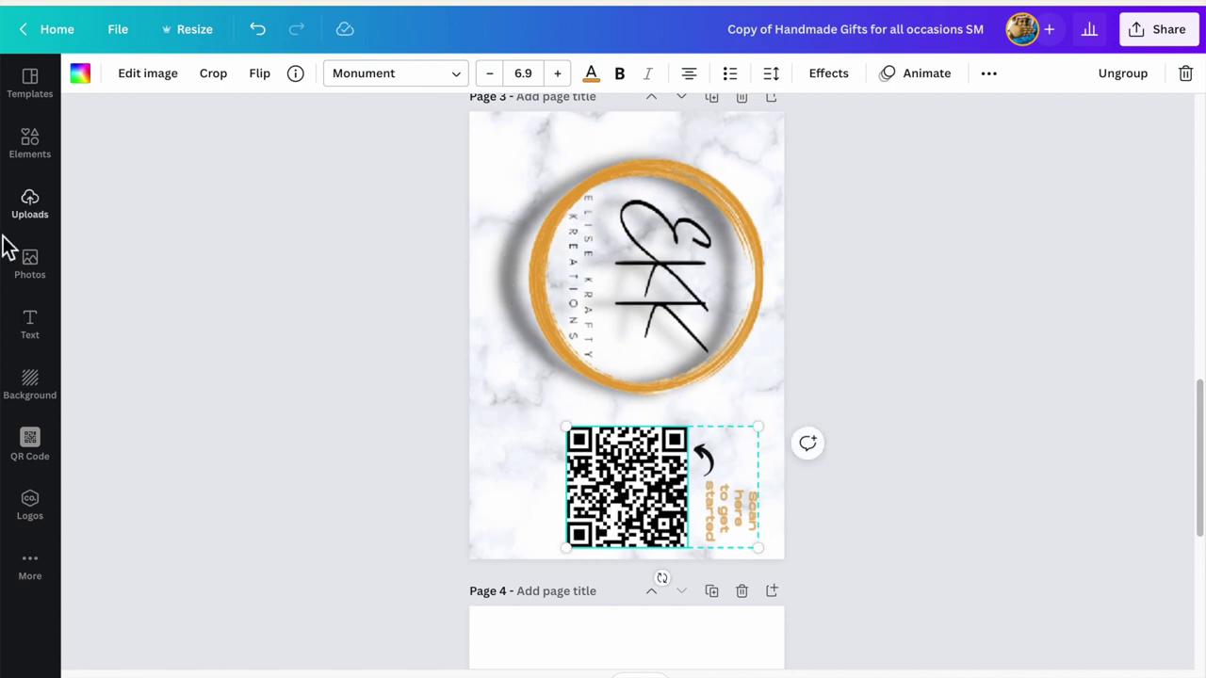
- Add a subheading text box to page 3 and open a new blank browser tab
click(43, 341)
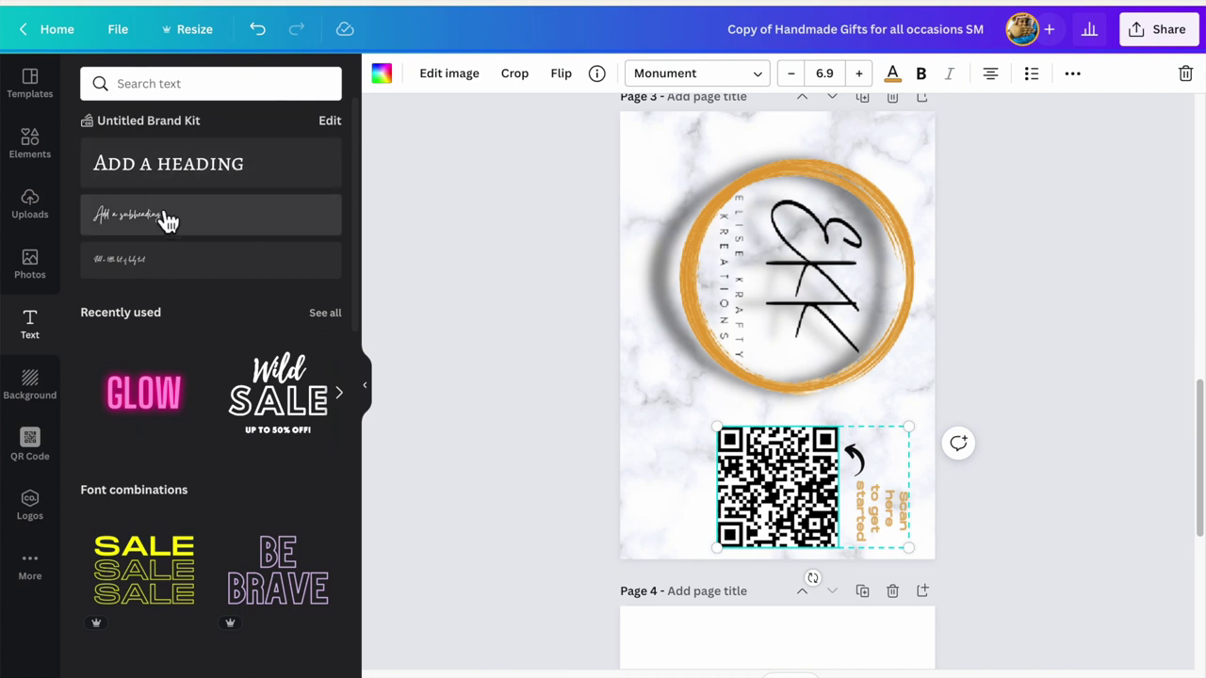
click(168, 220)
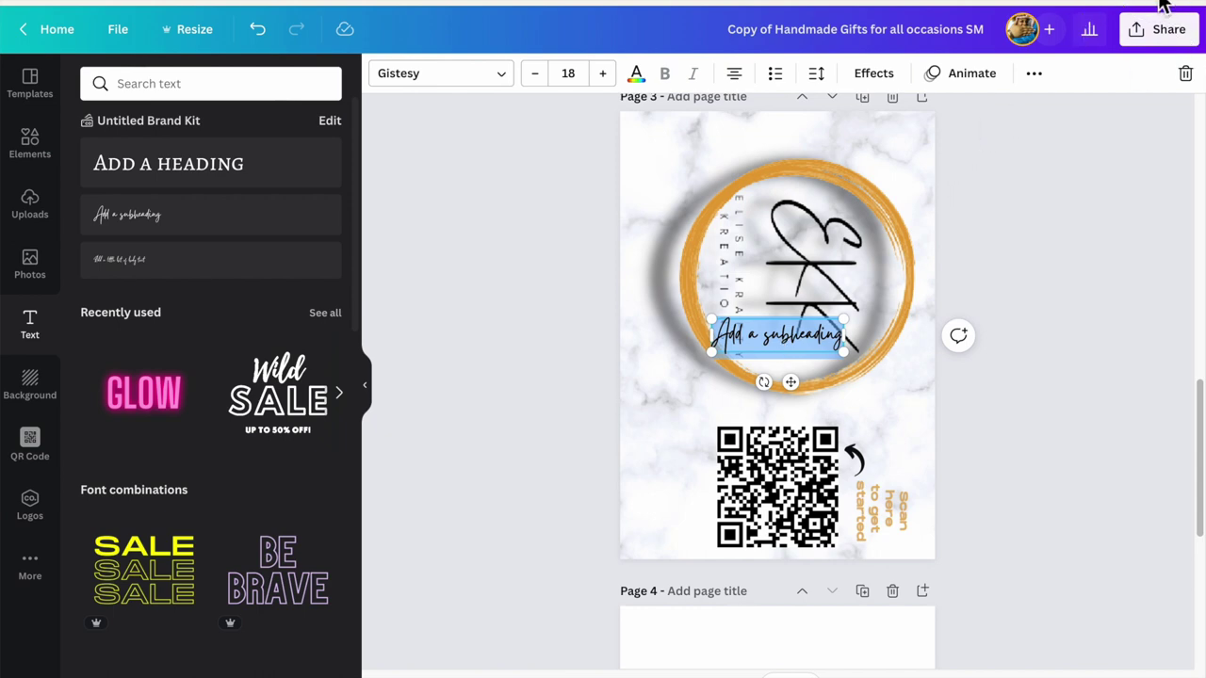
key(super+t)
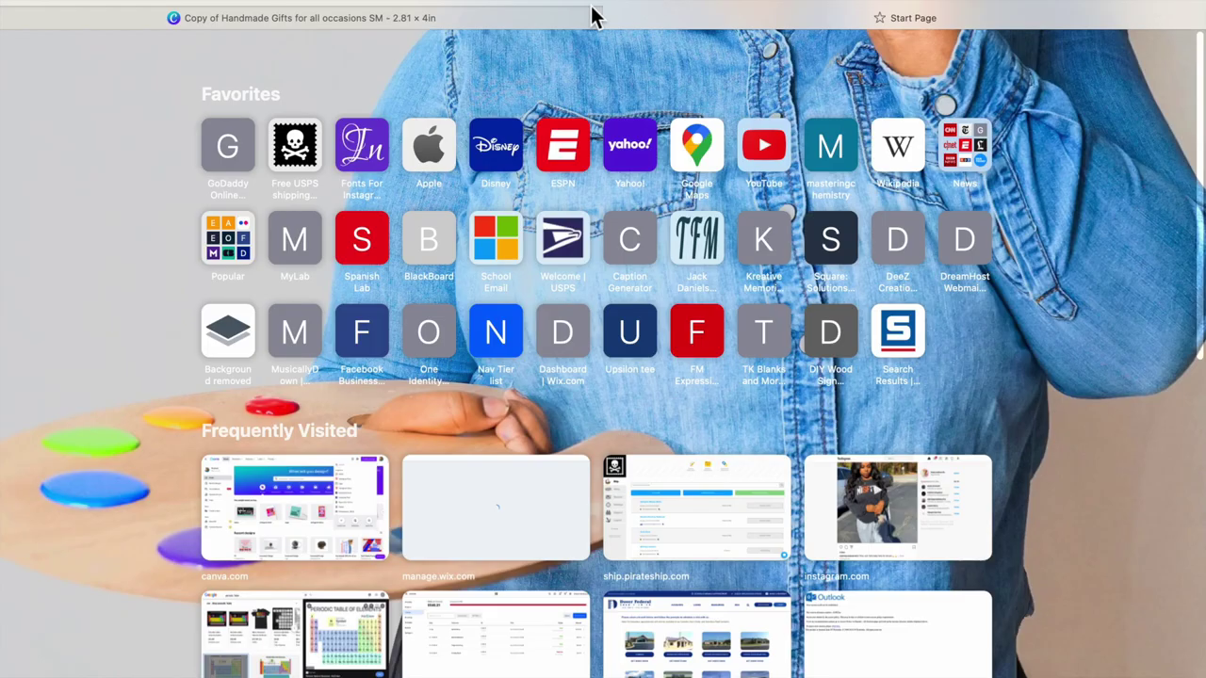
- Copy the product list from the shop's Instagram bio into the Canva text box
text(instagram)
key(Return)
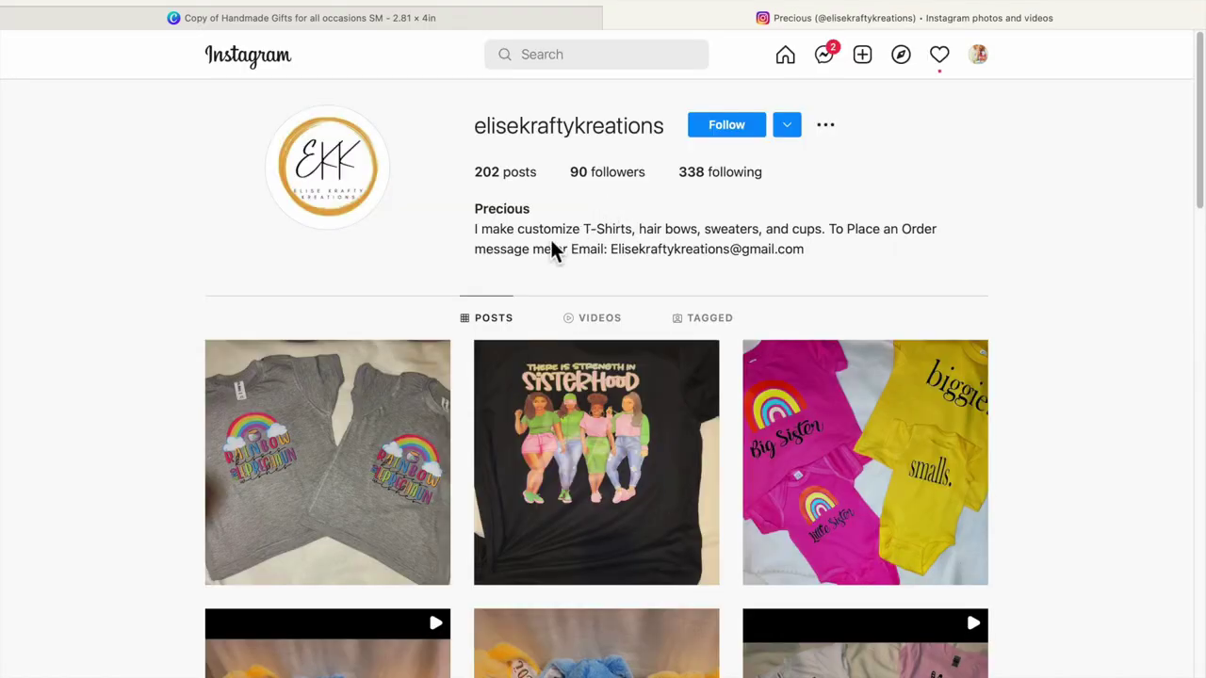
drag(581, 229, 823, 233)
key(ctrl+c)
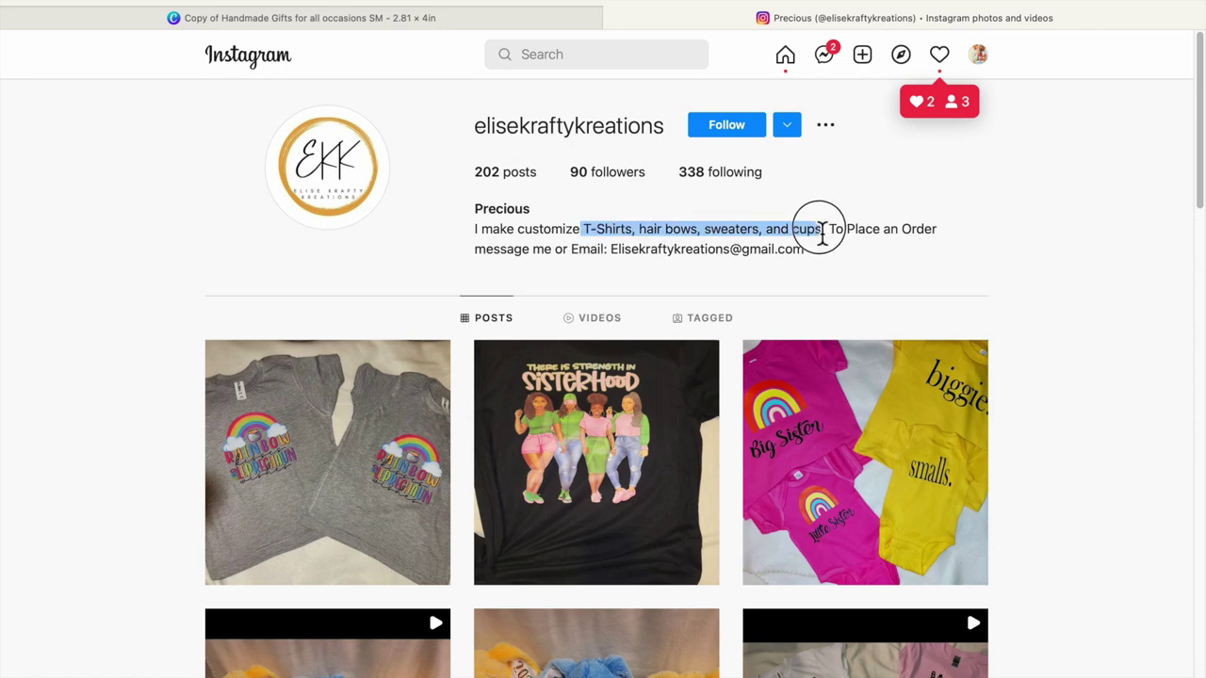
click(514, 15)
key(ctrl+v)
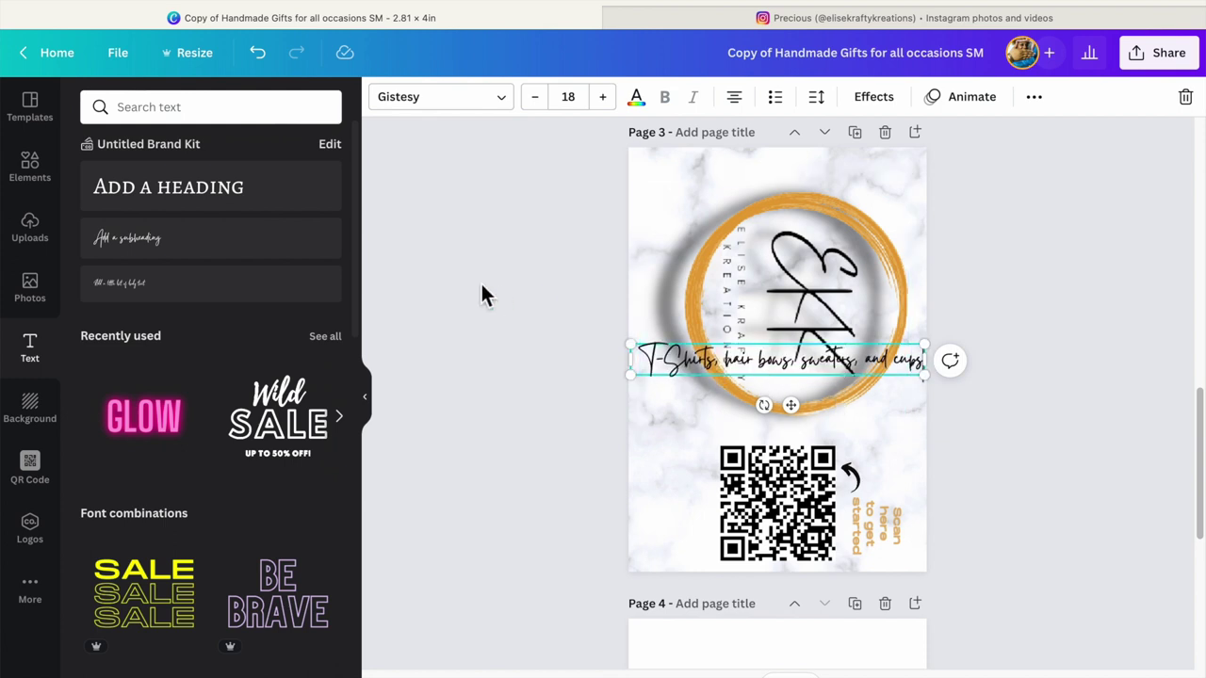
- Set the product text to Old Standard at size 12, widened to fit one line
click(409, 100)
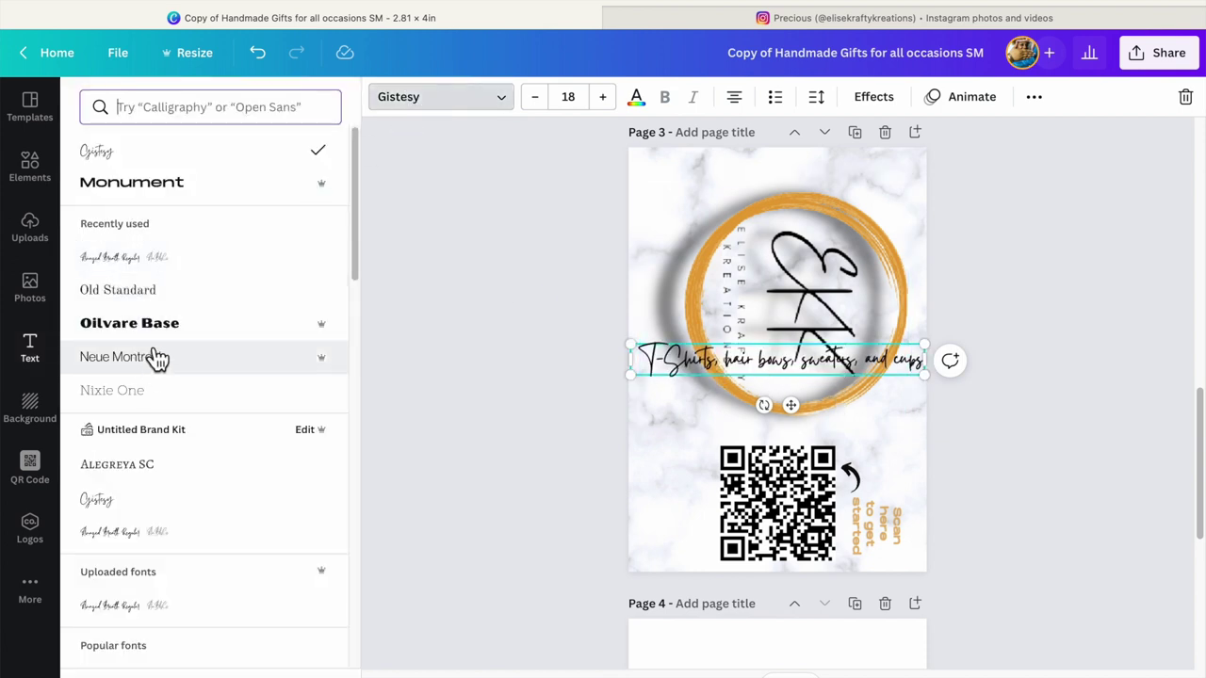
click(152, 289)
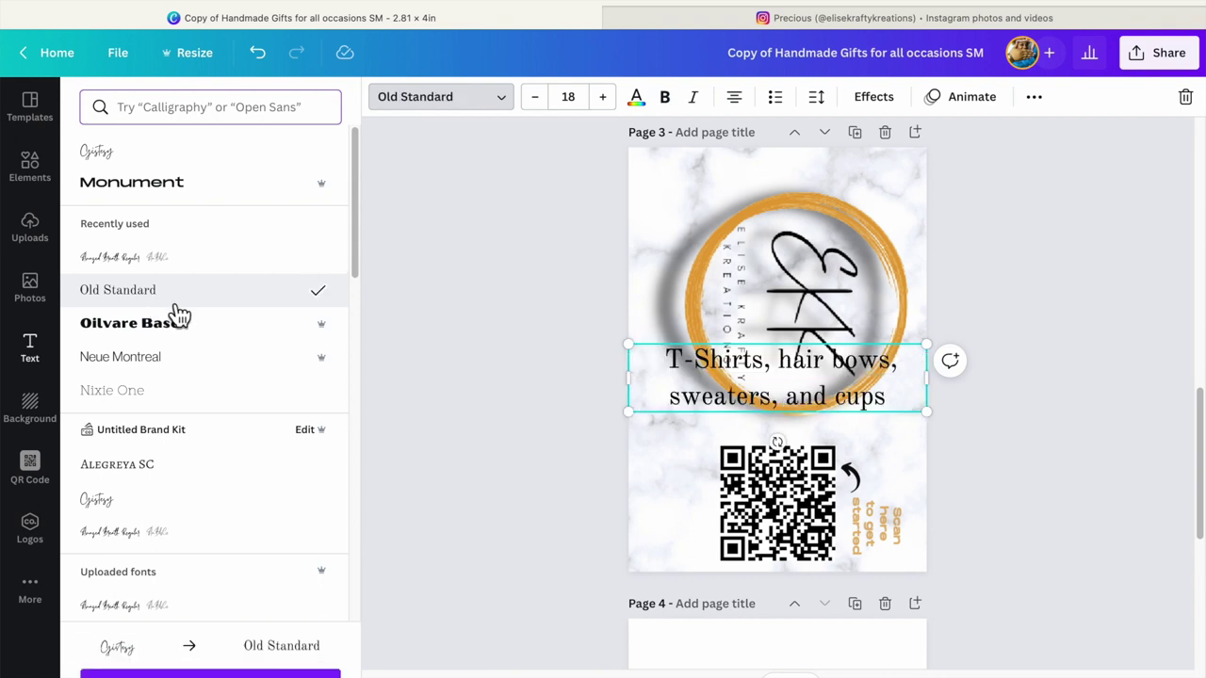
drag(931, 385, 1185, 377)
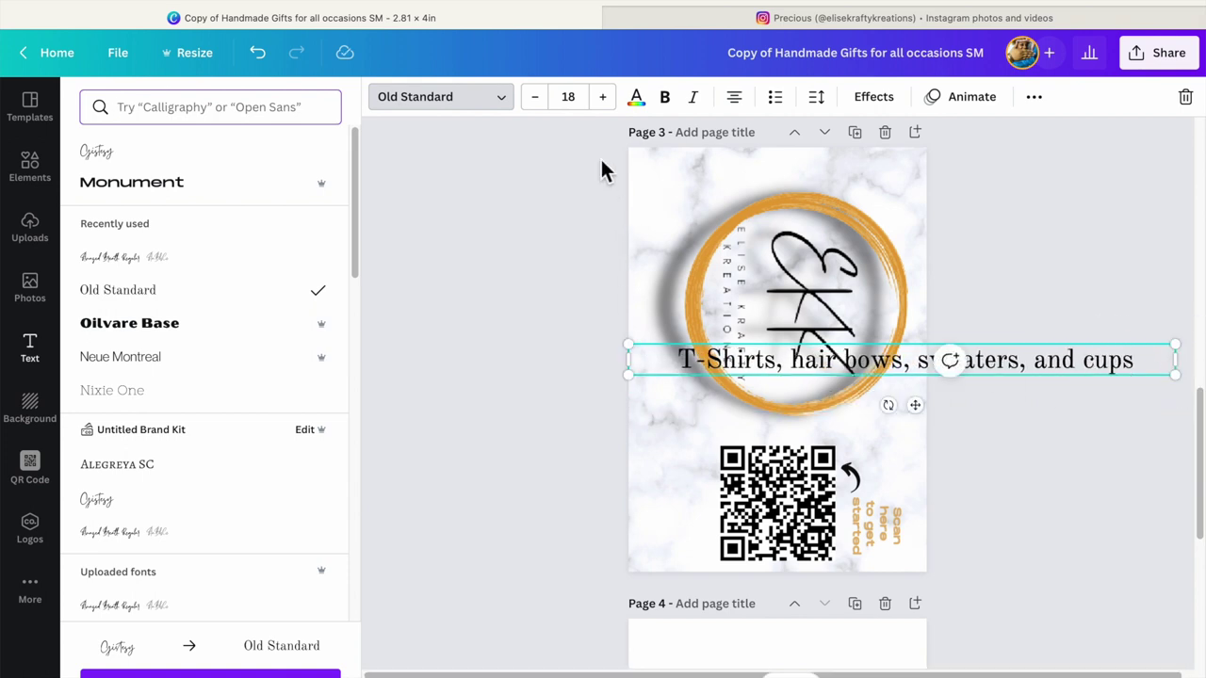
click(536, 98)
click(536, 98)
click(537, 98)
click(536, 98)
click(536, 98)
click(536, 98)
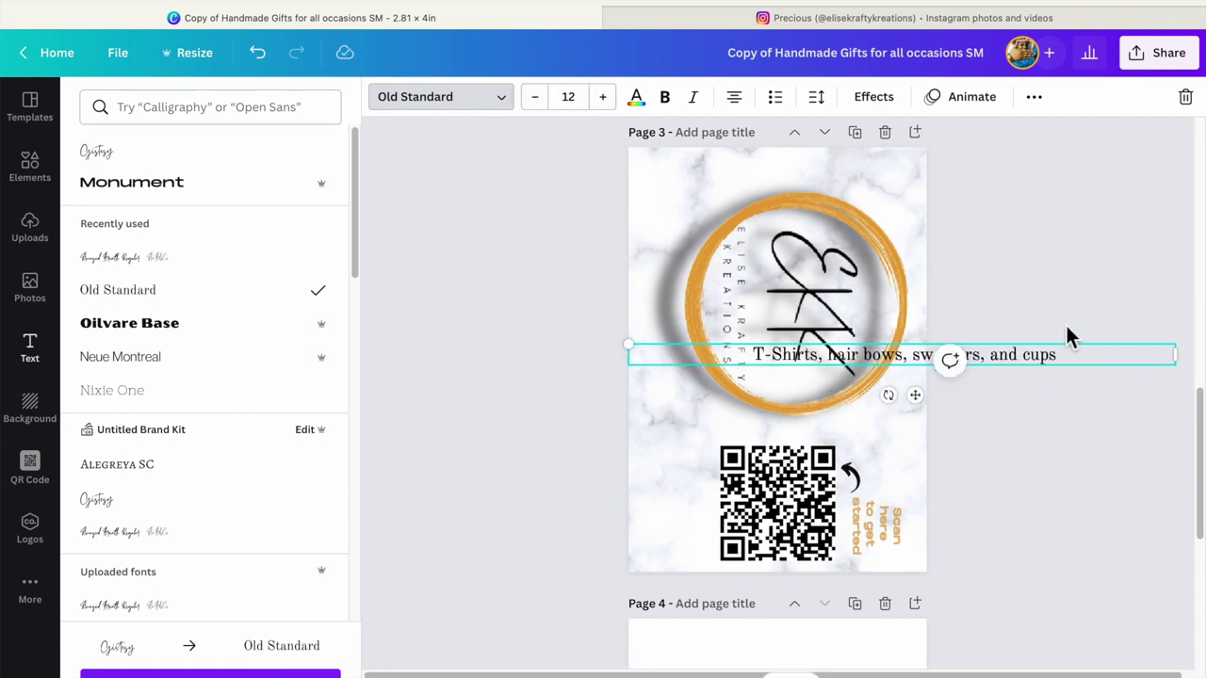
drag(1060, 350, 1040, 351)
click(539, 441)
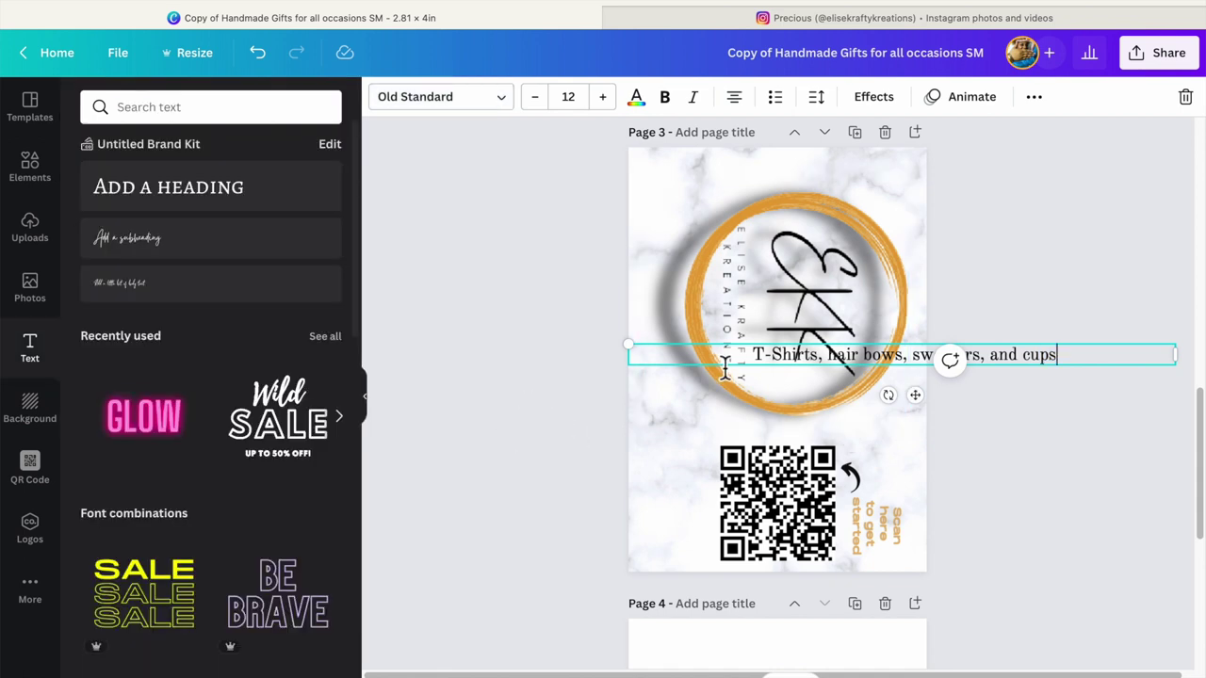
- Capitalise Hair, Bows and Sweaters in the product line
double_click(705, 364)
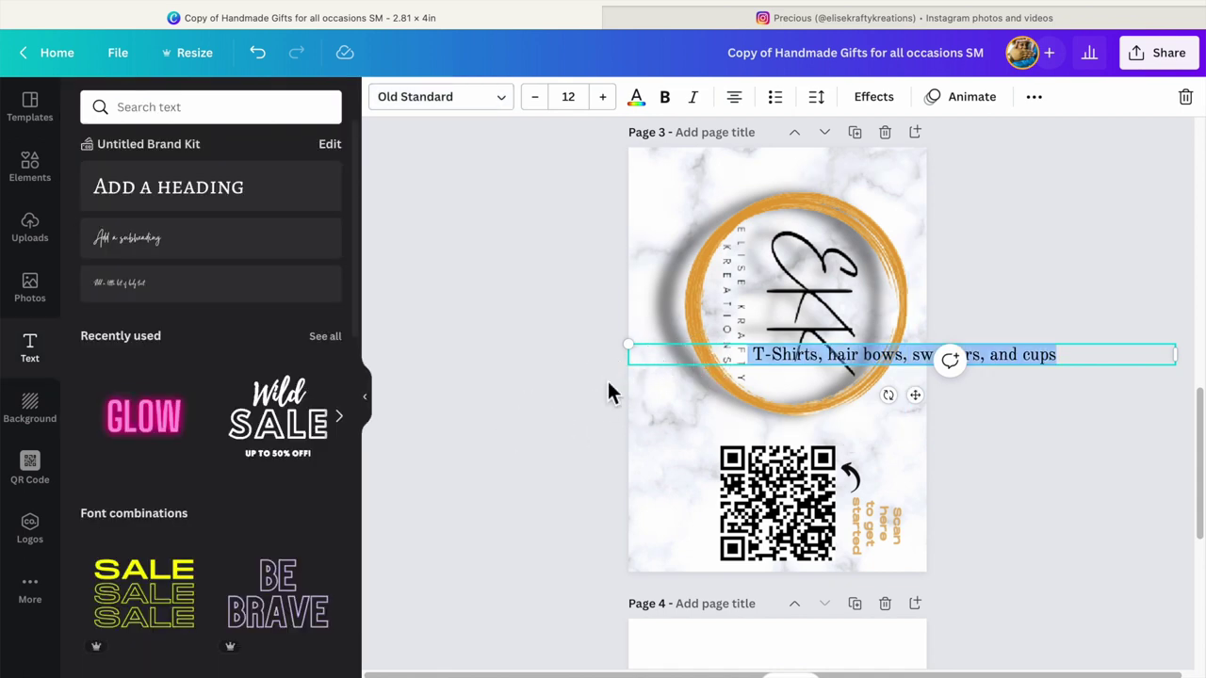
click(907, 355)
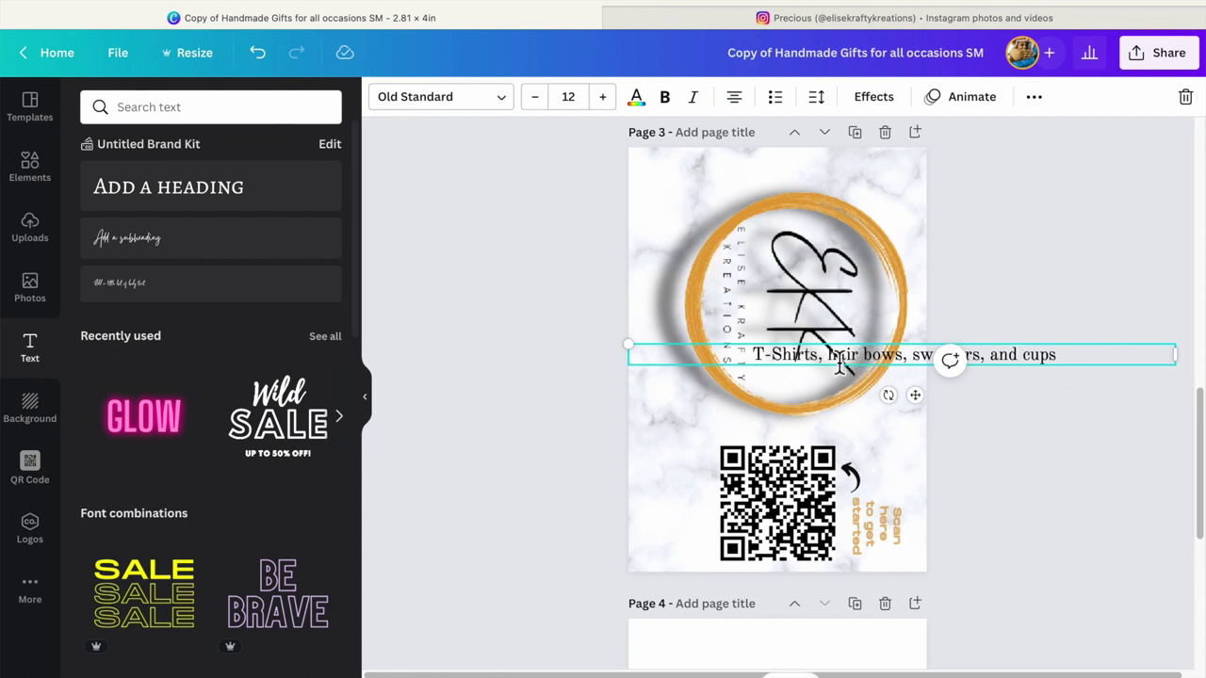
click(840, 364)
key(BackSpace)
text(H)
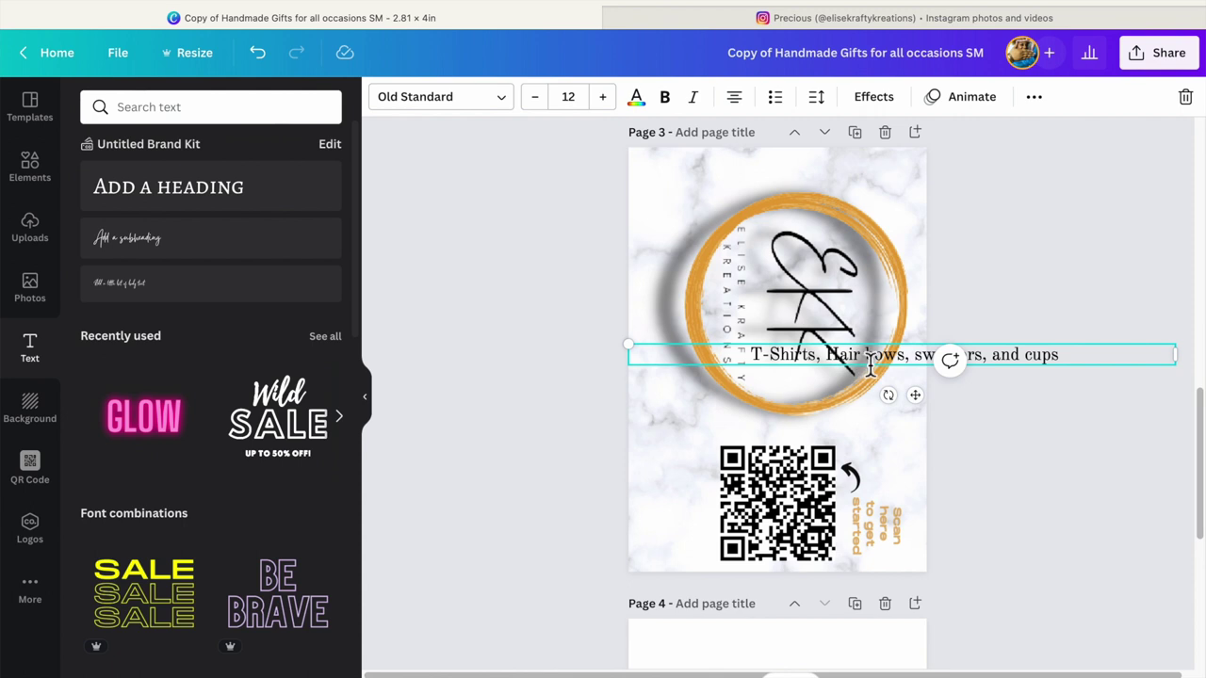
click(872, 355)
key(BackSpace)
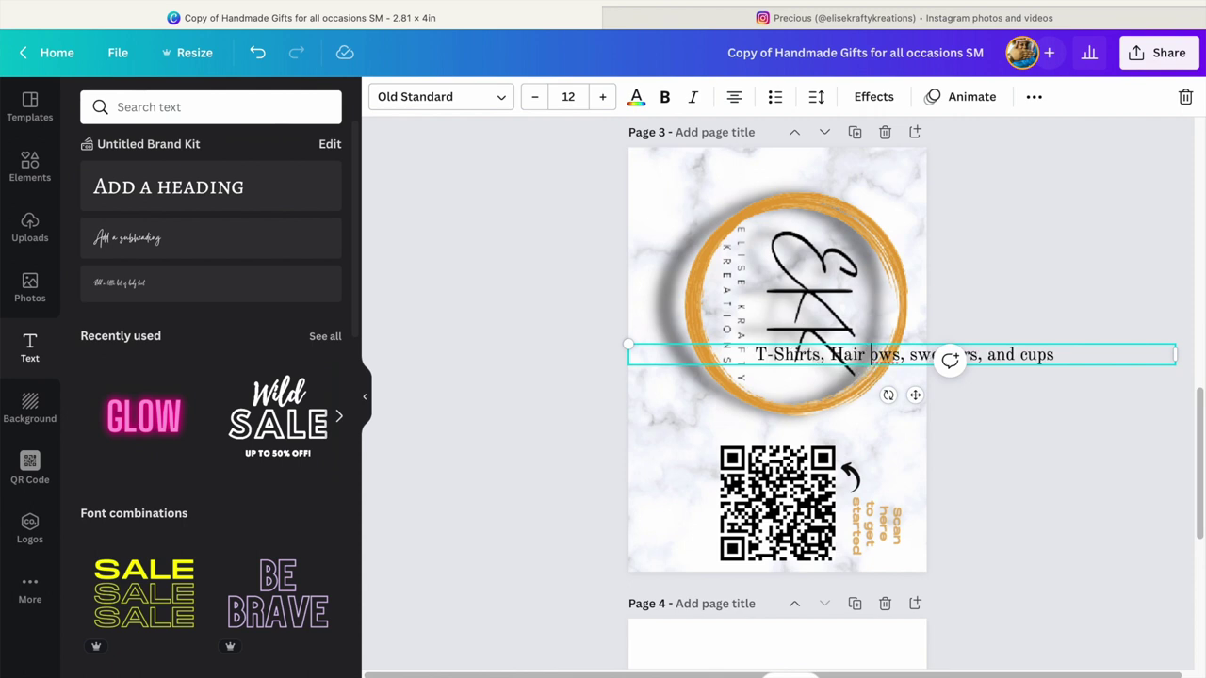
text(Bo)
click(922, 359)
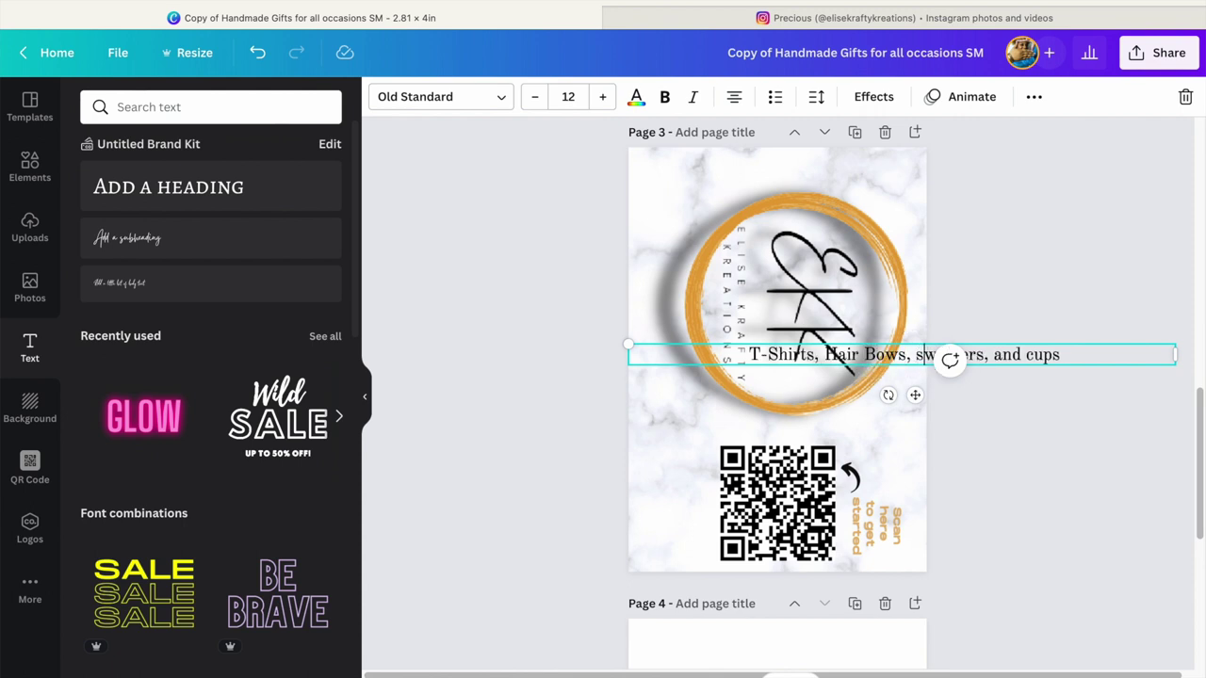
key(BackSpace)
text(S)
- Replace 'and' with '&' and capitalise Cups
click(1024, 357)
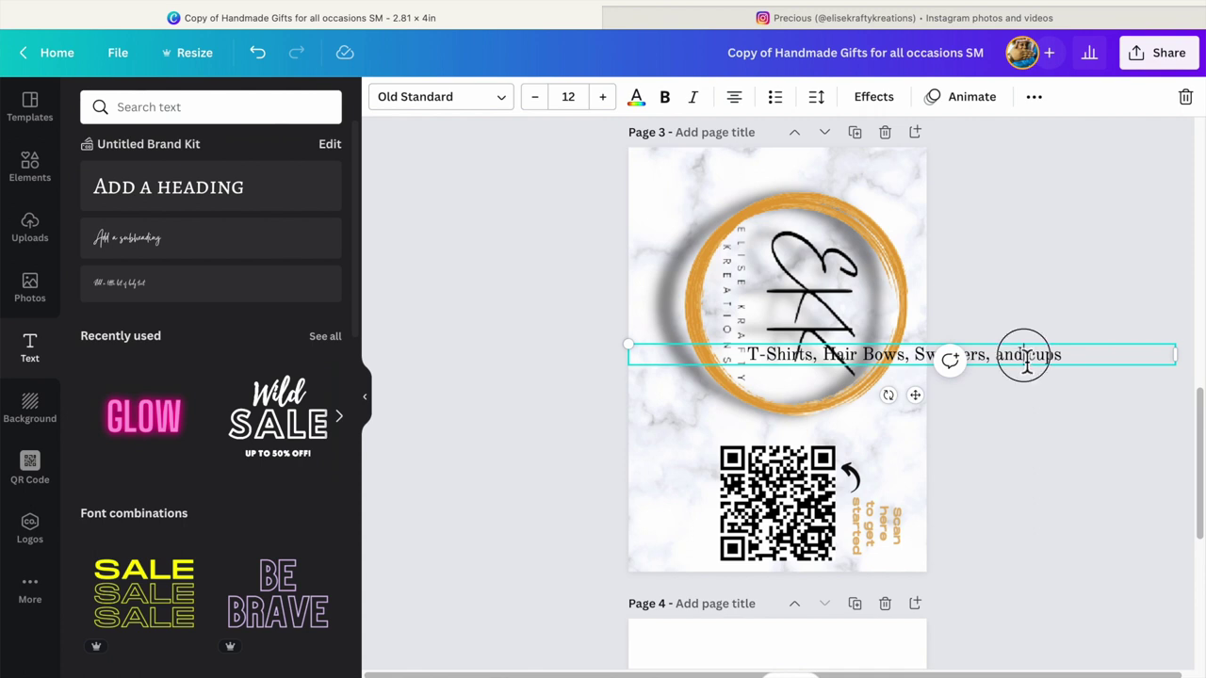
key(BackSpace)
key(BackSpace)
key(BackSpace)
key(BackSpace)
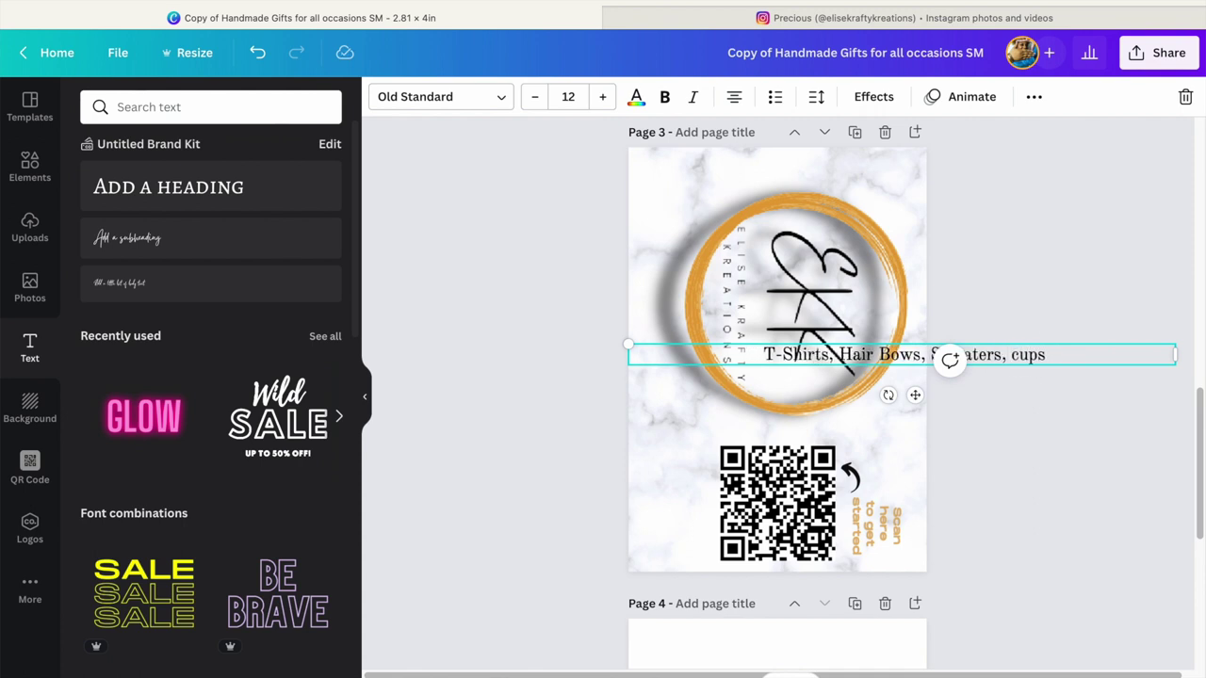
key(Delete)
text(C)
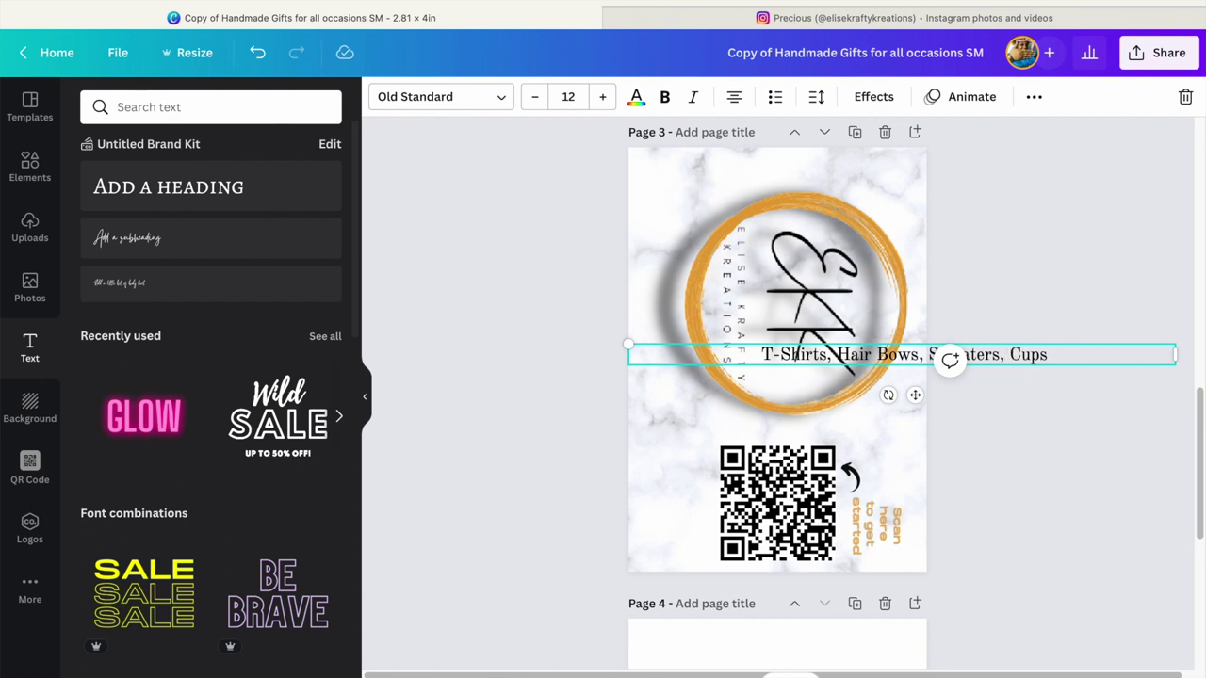
key(Left)
text(&)
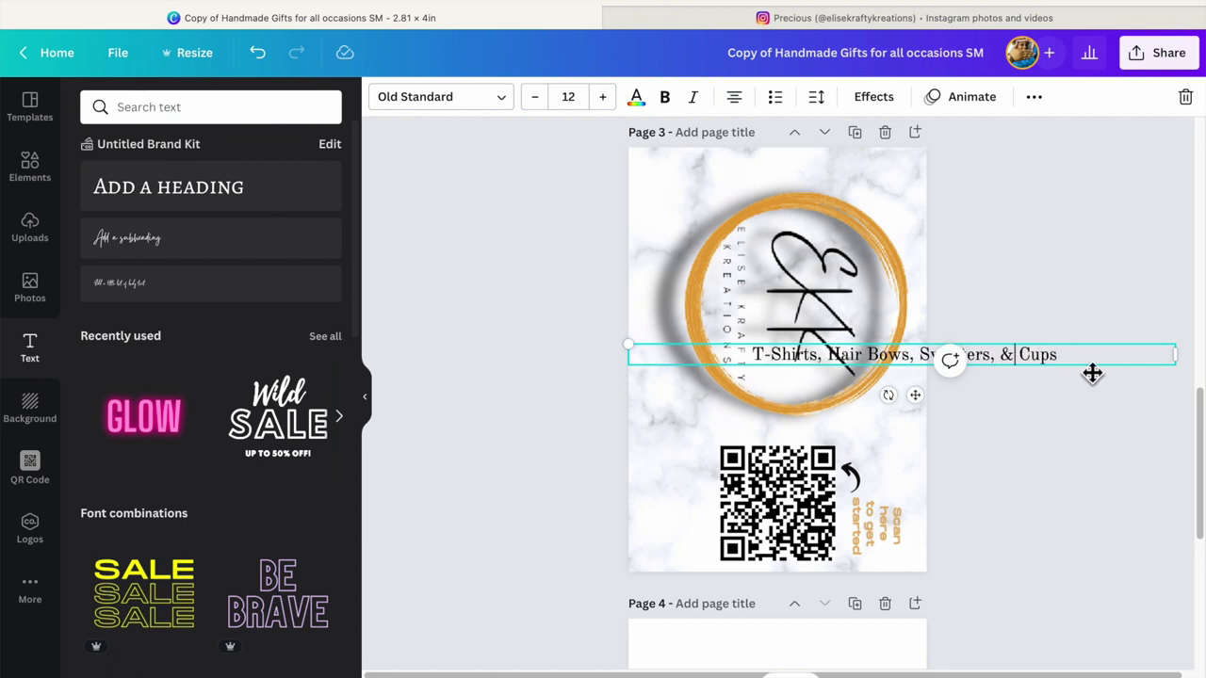
- Place the rotated product list vertically along page 3's left edge
click(1074, 507)
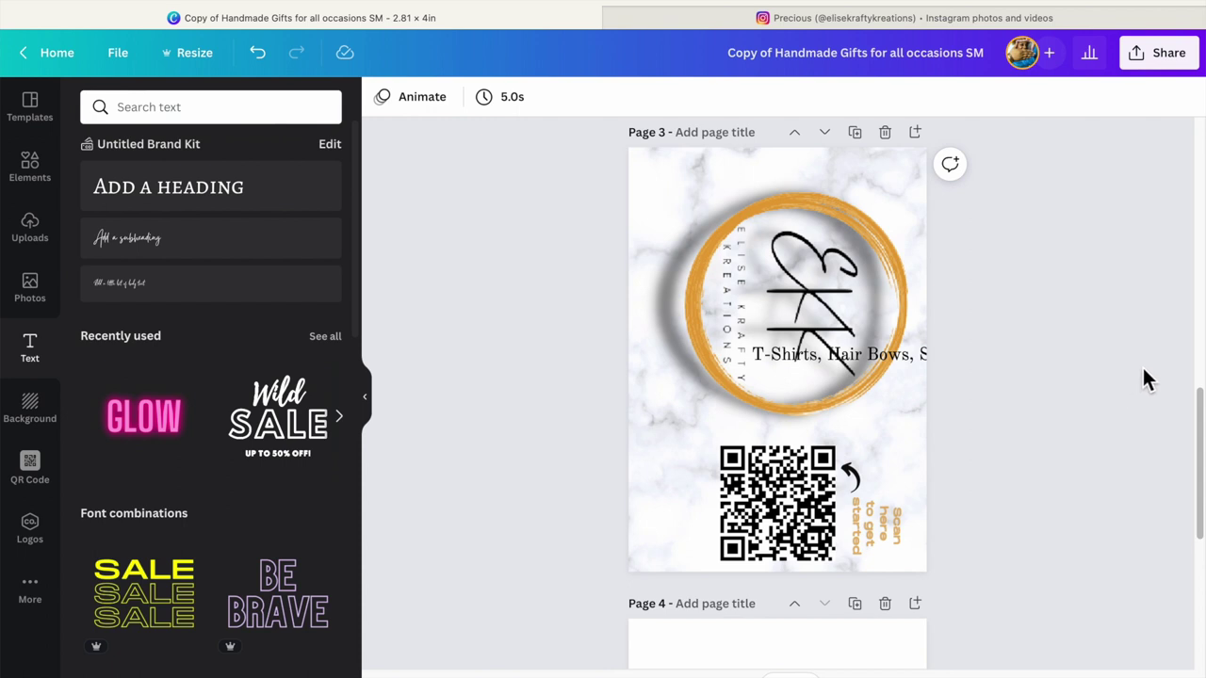
click(927, 363)
drag(927, 363, 694, 345)
drag(757, 201, 657, 194)
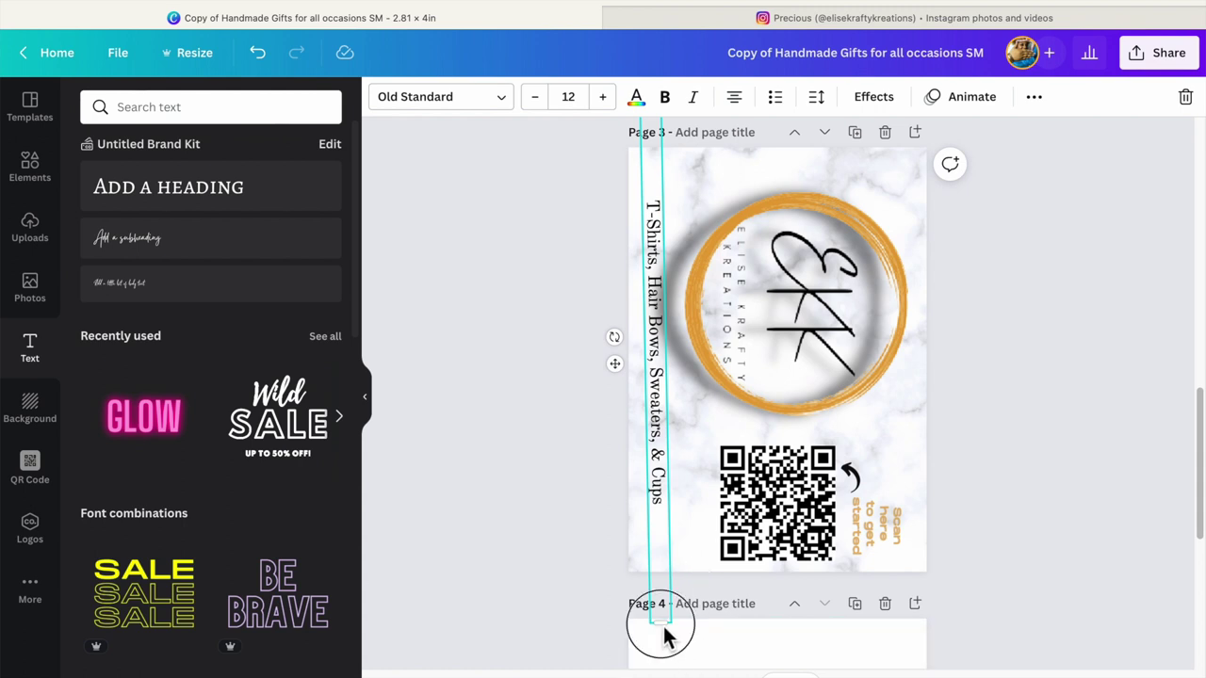
drag(657, 627, 655, 446)
drag(651, 361, 657, 431)
drag(653, 344, 660, 361)
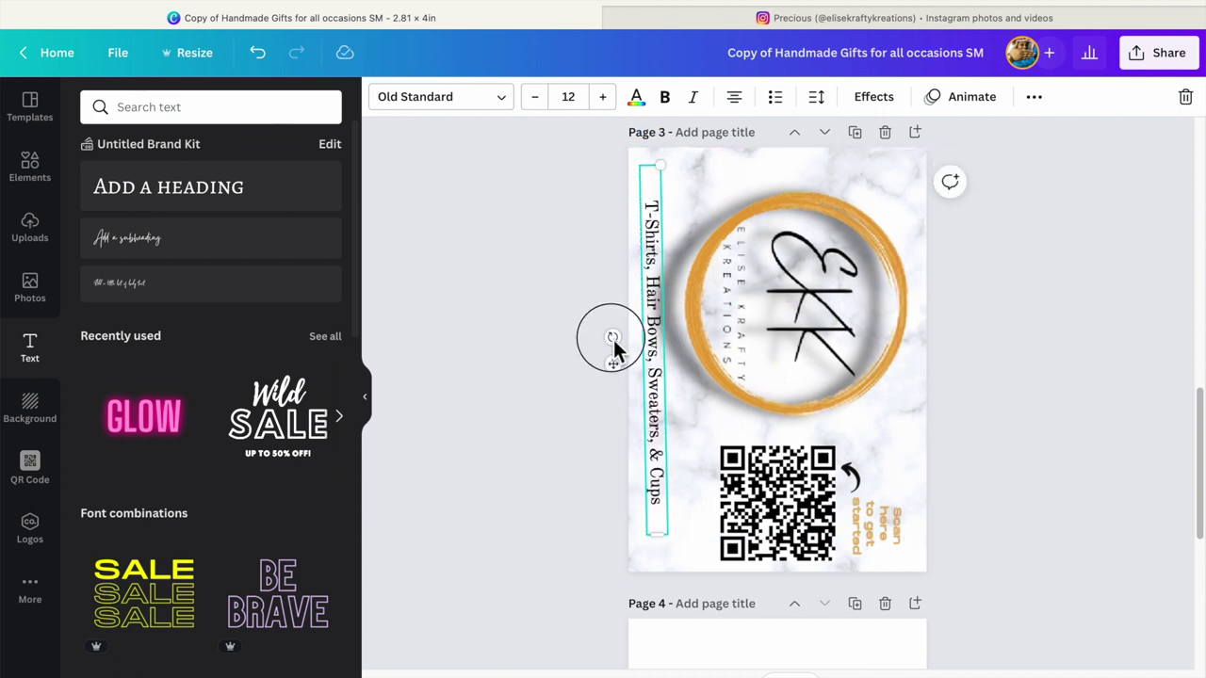
drag(612, 341, 606, 336)
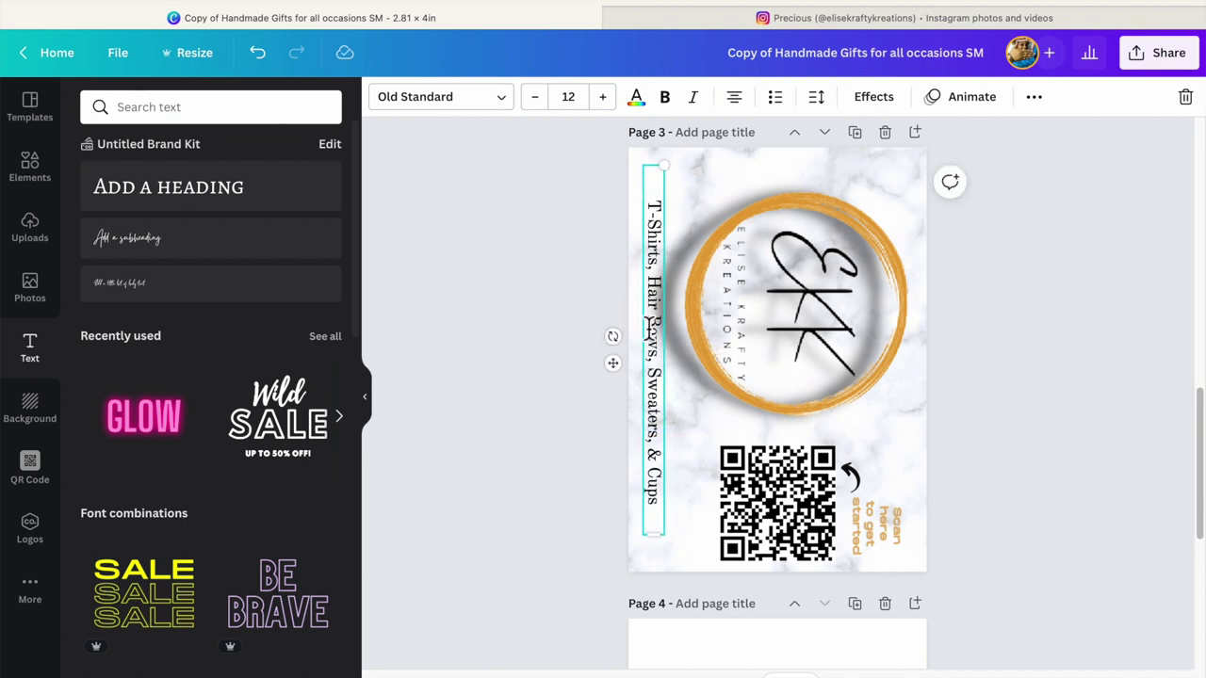
click(581, 179)
drag(641, 216, 646, 223)
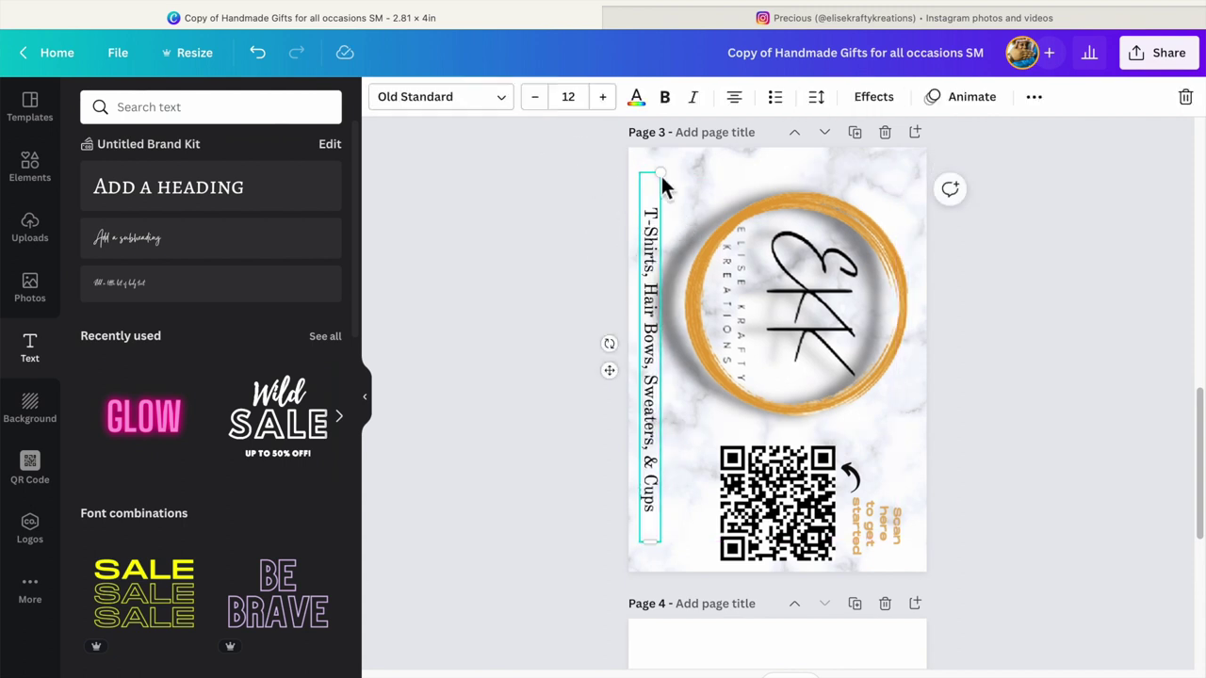
- Enlarge the vertical product list to font size 13.4 so it spans the page
drag(661, 166, 675, 132)
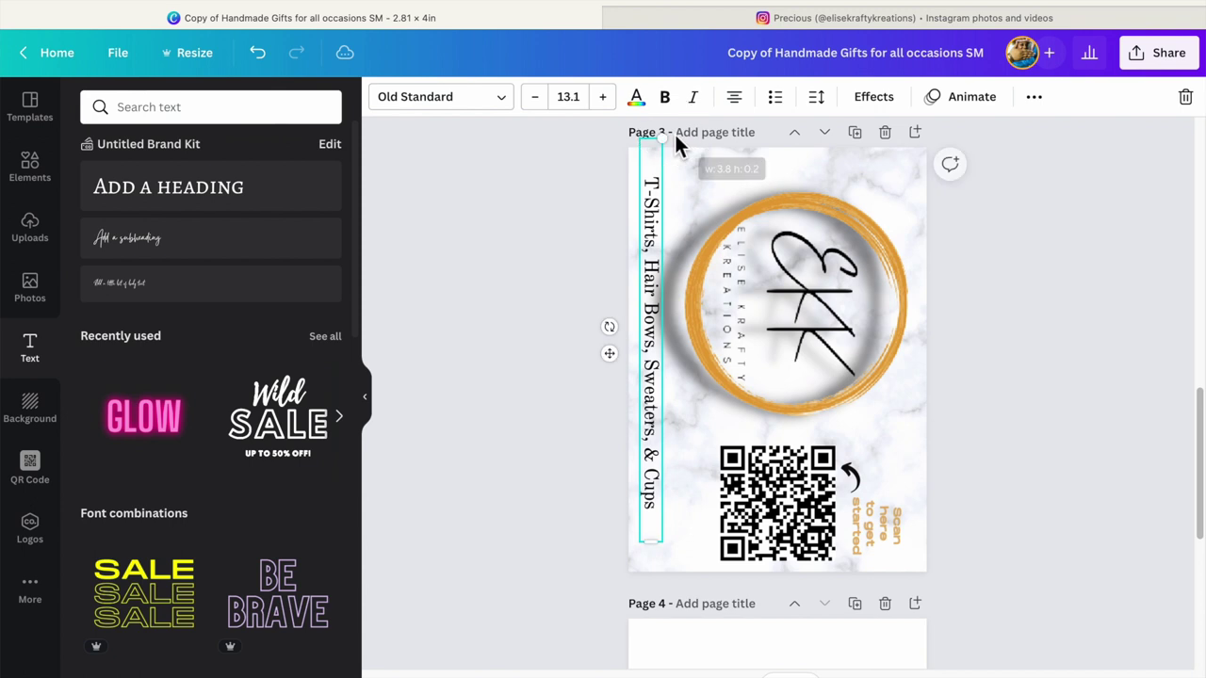
drag(654, 221, 658, 243)
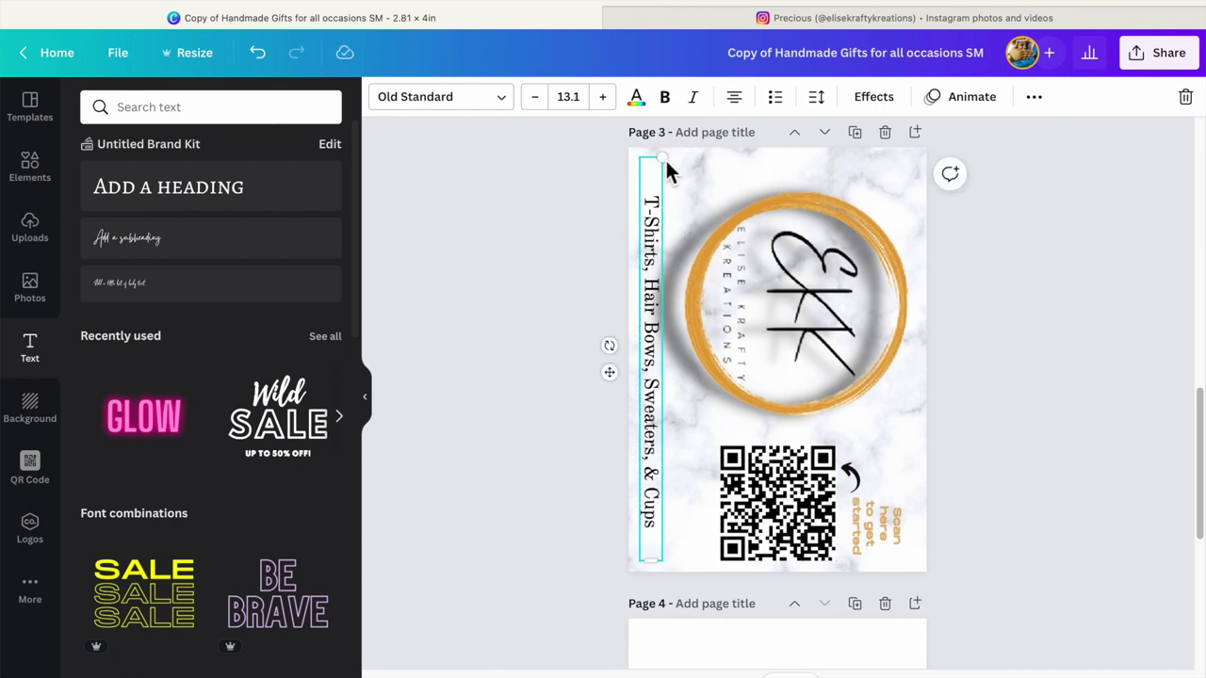
drag(666, 166, 677, 148)
click(650, 210)
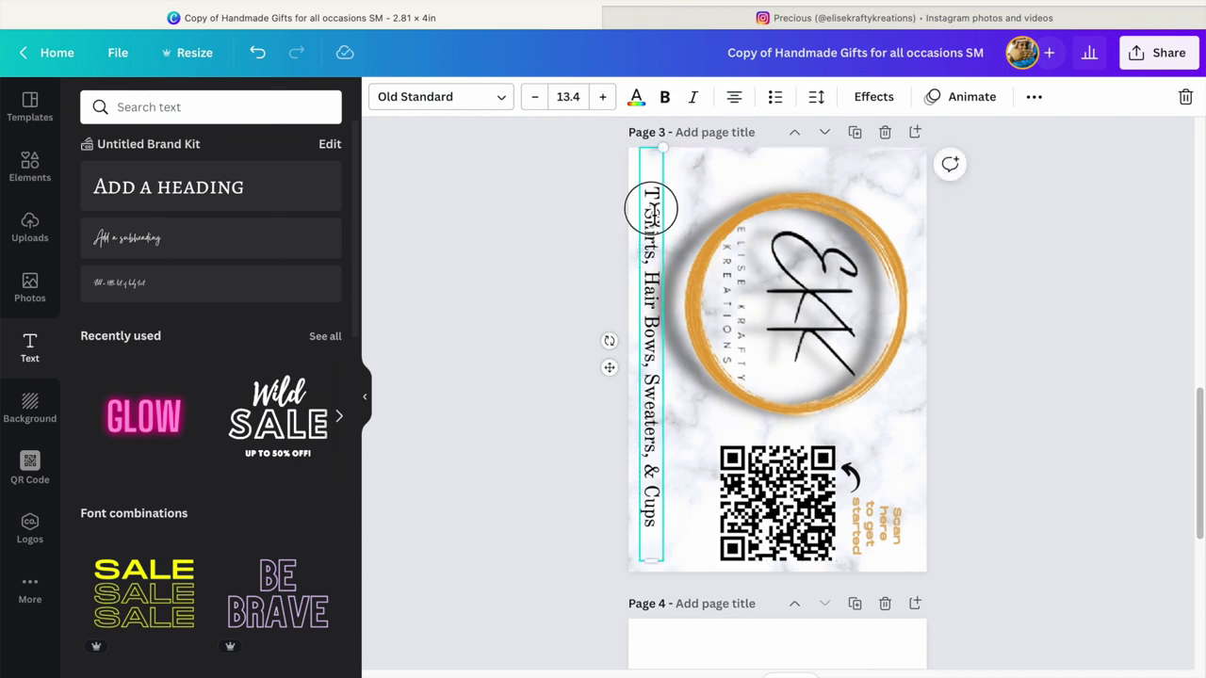
mouse_move(650, 209)
mouse_down()
mouse_move(658, 231)
mouse_move(653, 215)
mouse_up()
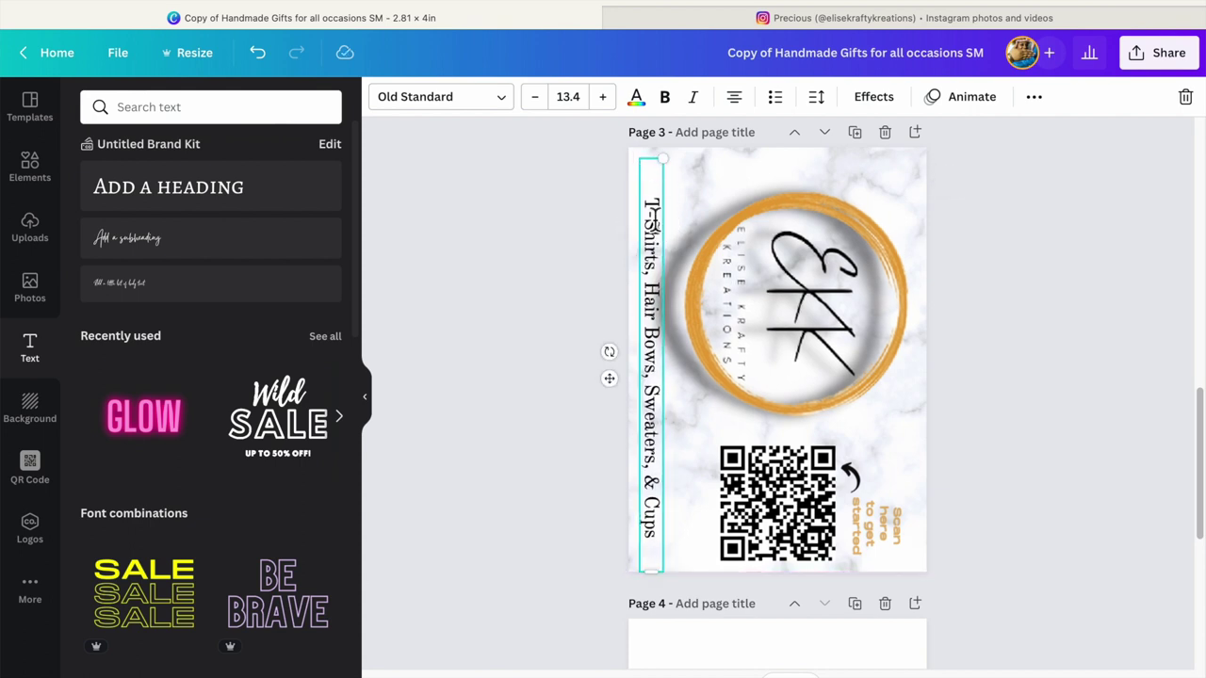
click(636, 97)
click(146, 586)
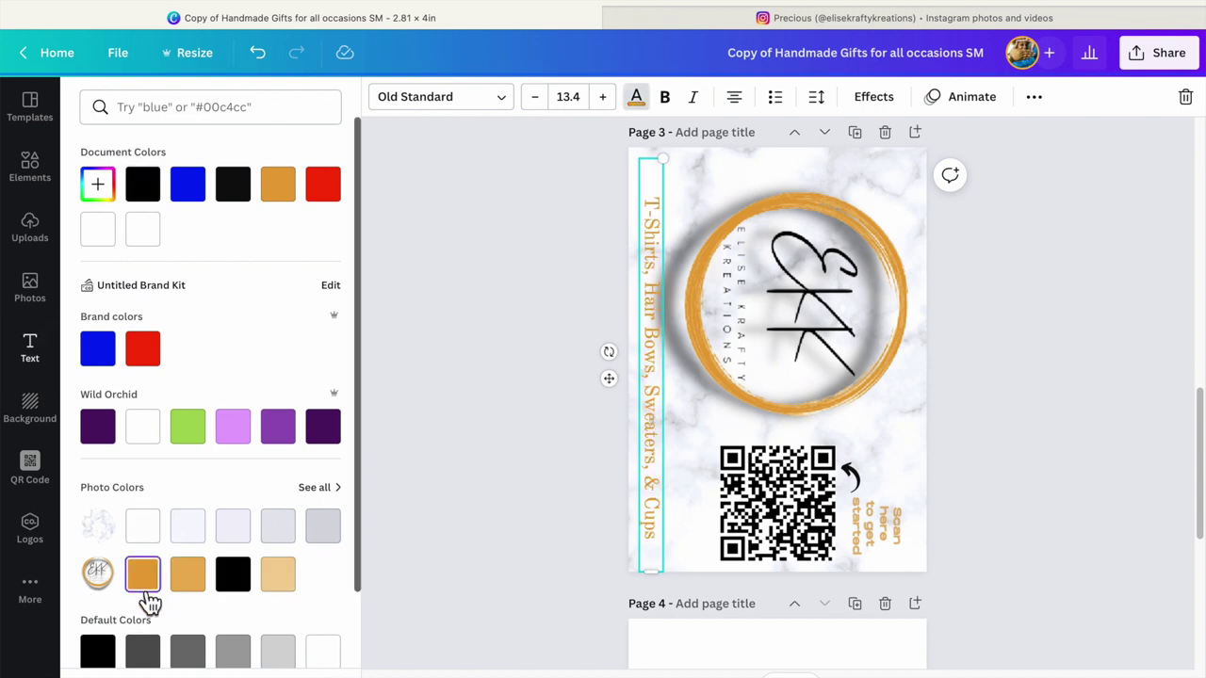
click(206, 585)
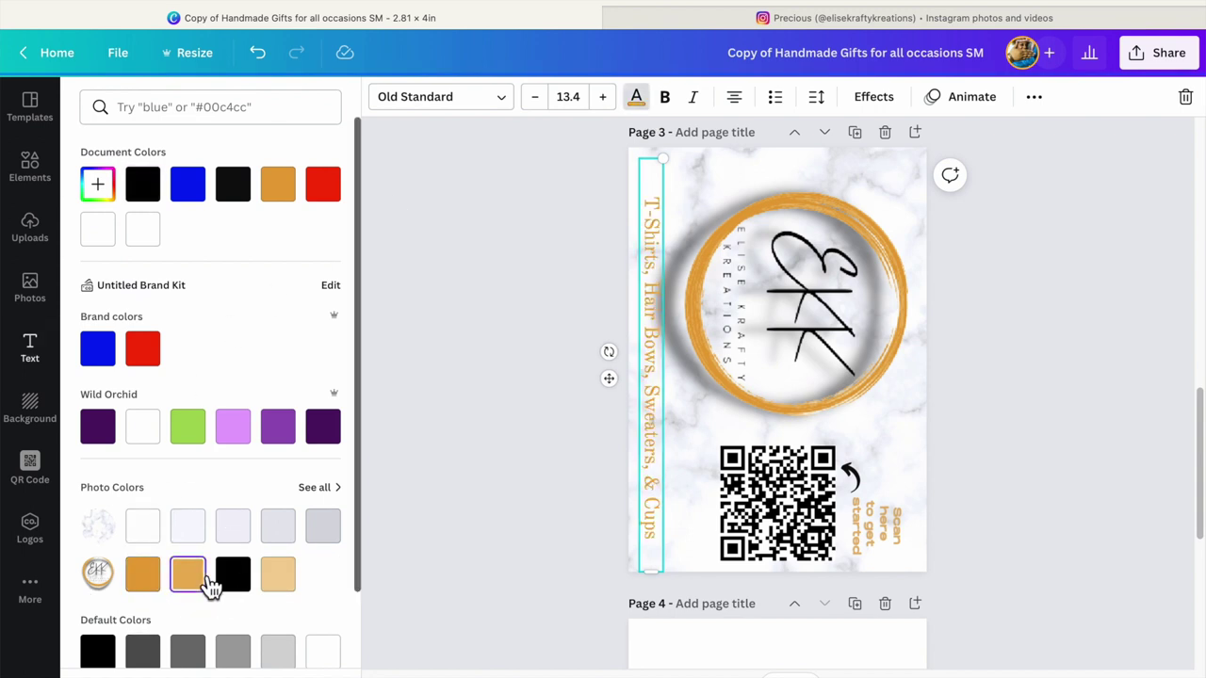
click(282, 588)
click(237, 586)
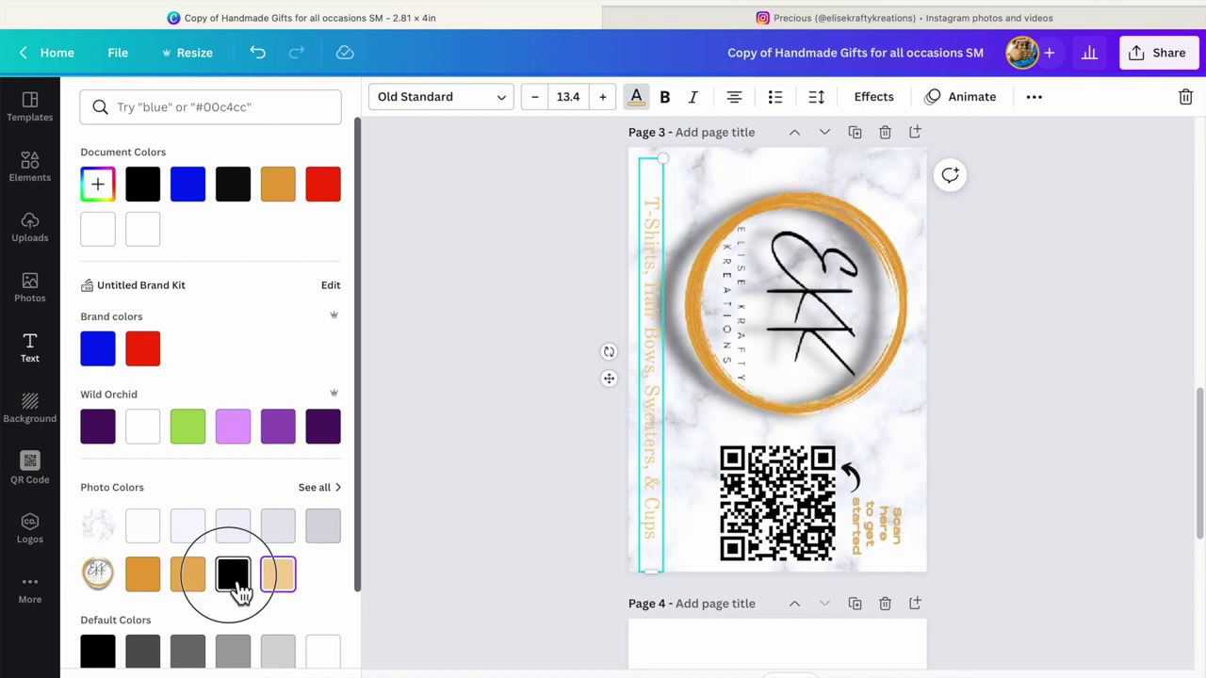
click(1020, 456)
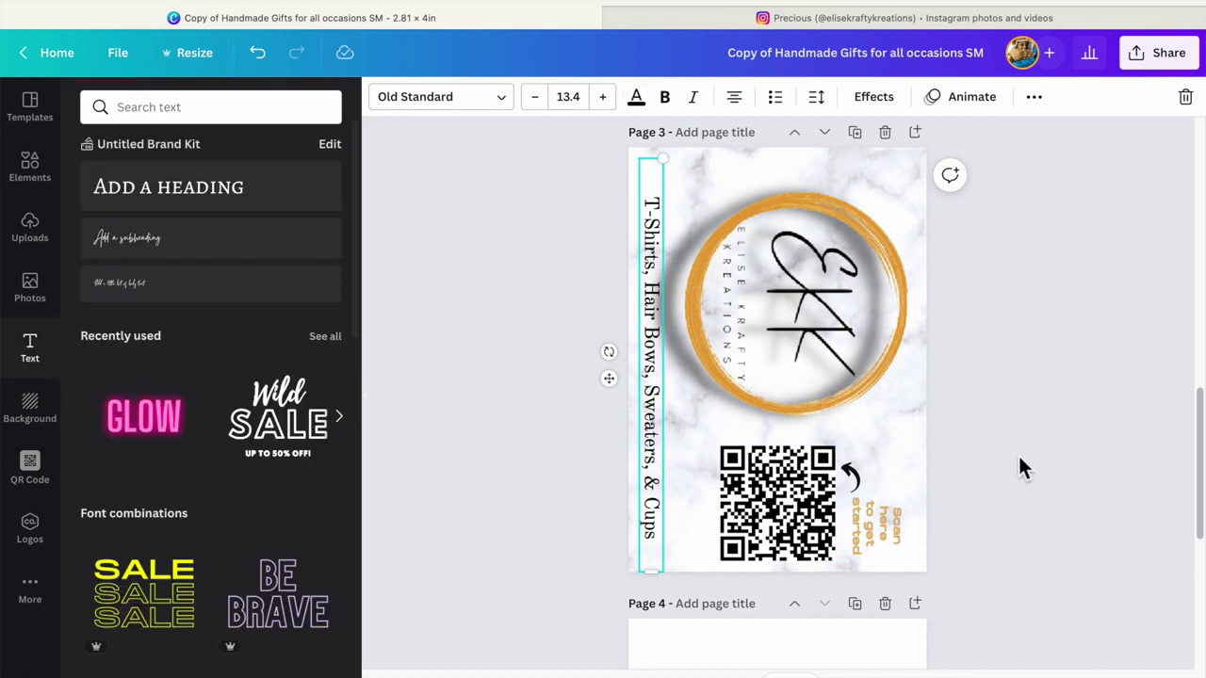
- Delete the blank page 4
scroll(771, 470, down, 5)
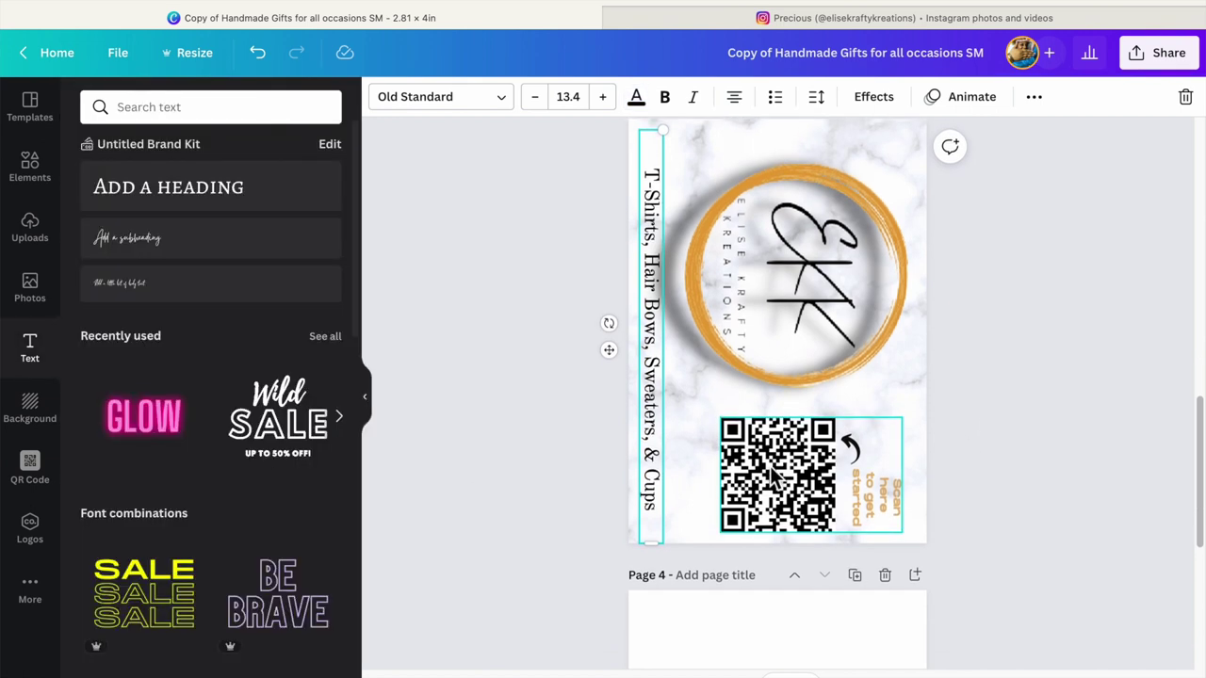
scroll(768, 464, down, 2)
scroll(769, 464, up, 8)
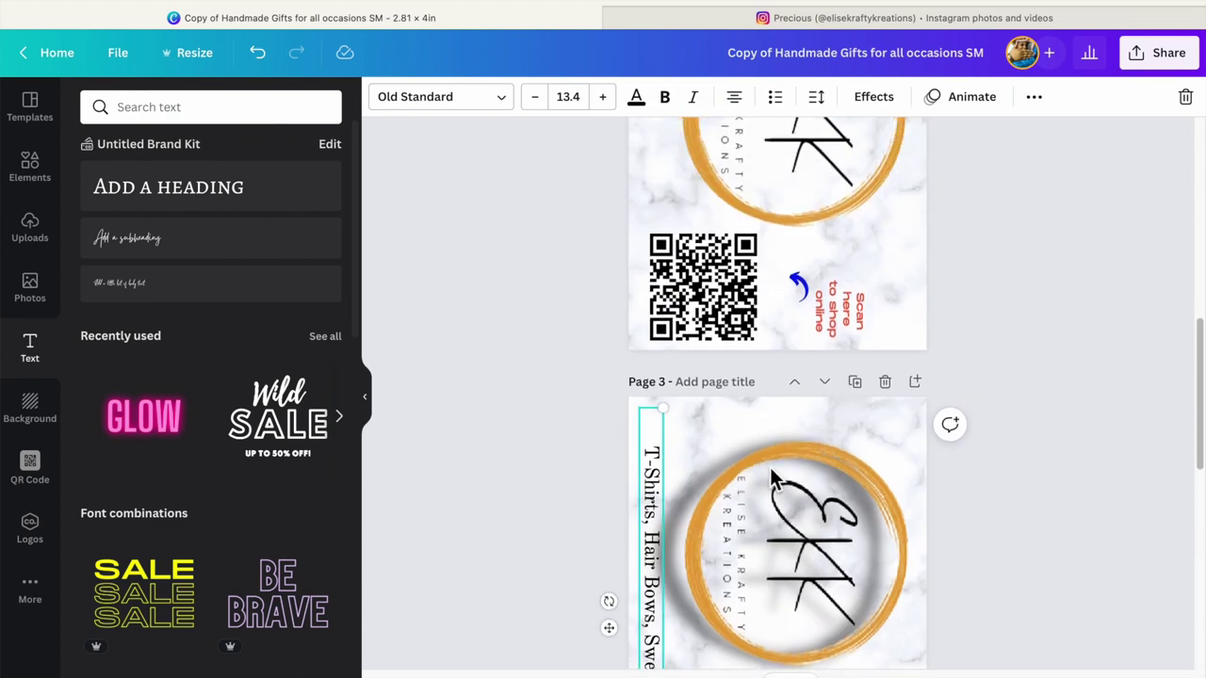
scroll(770, 467, down, 6)
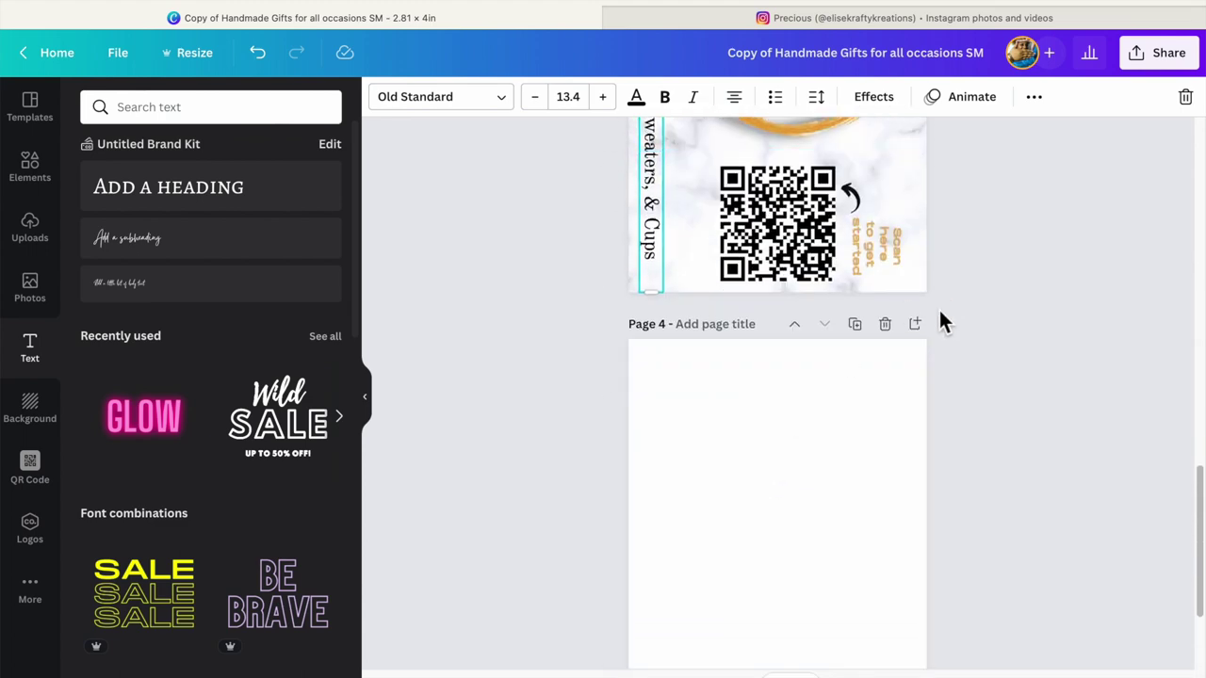
click(885, 331)
- Duplicate page 3 with the finished EKK design
scroll(802, 361, up, 8)
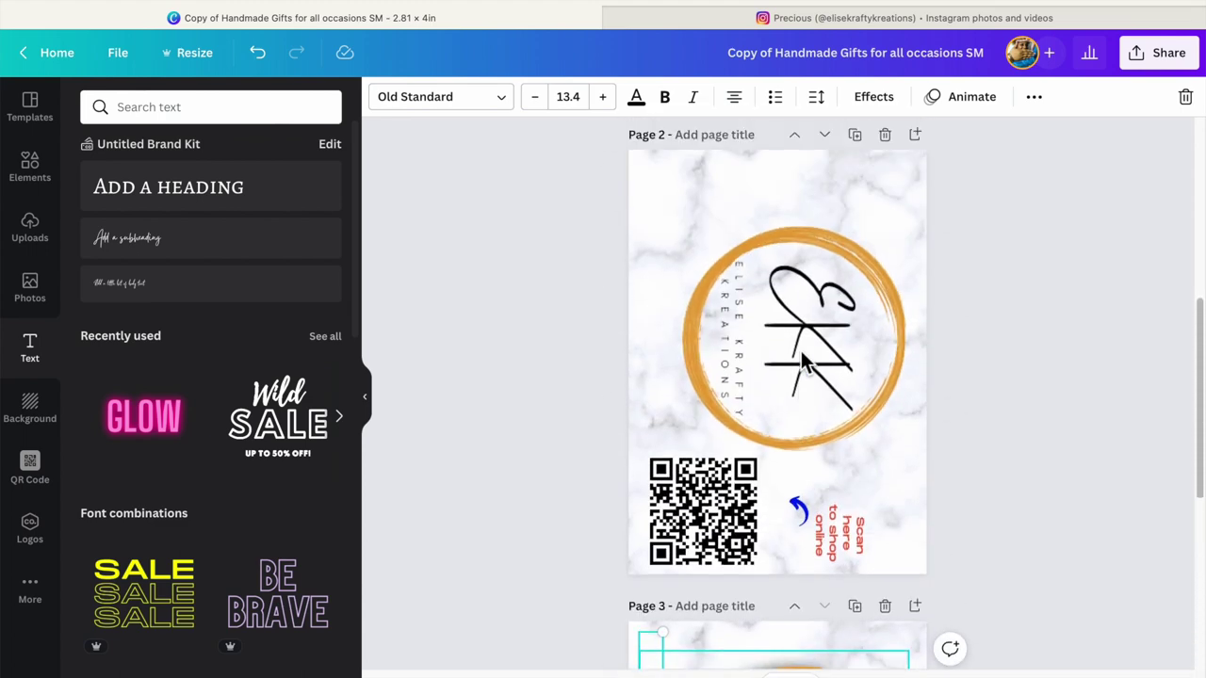
scroll(802, 361, down, 5)
scroll(808, 363, down, 1)
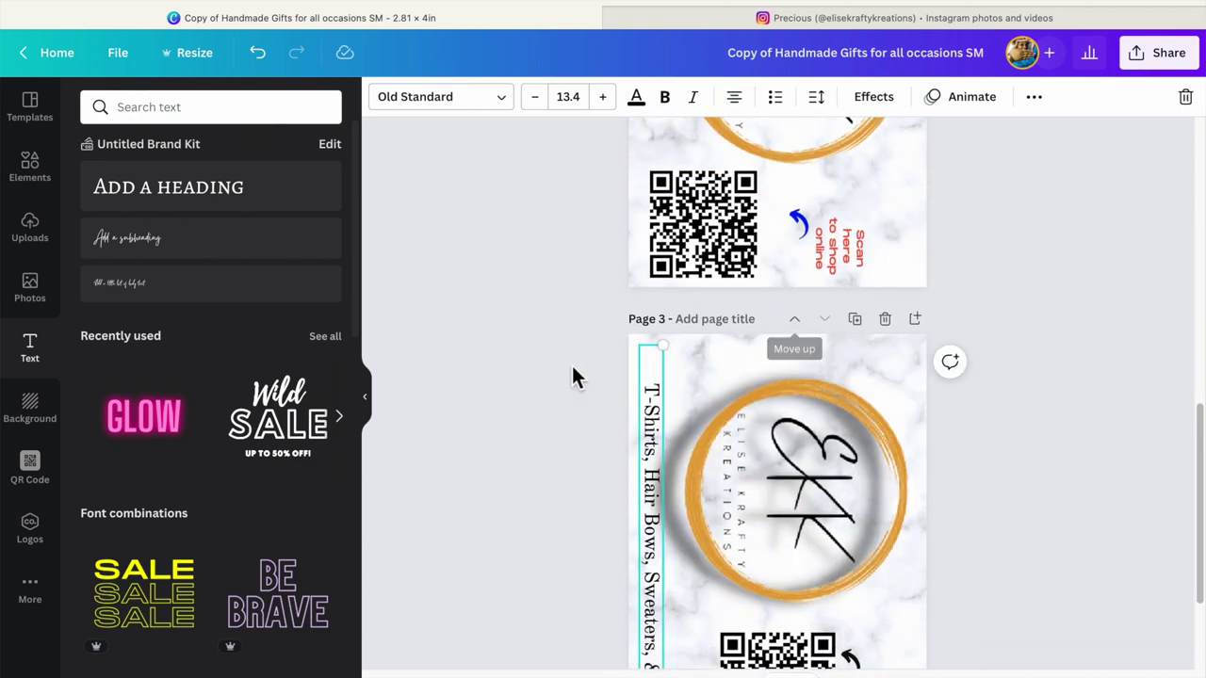
click(855, 318)
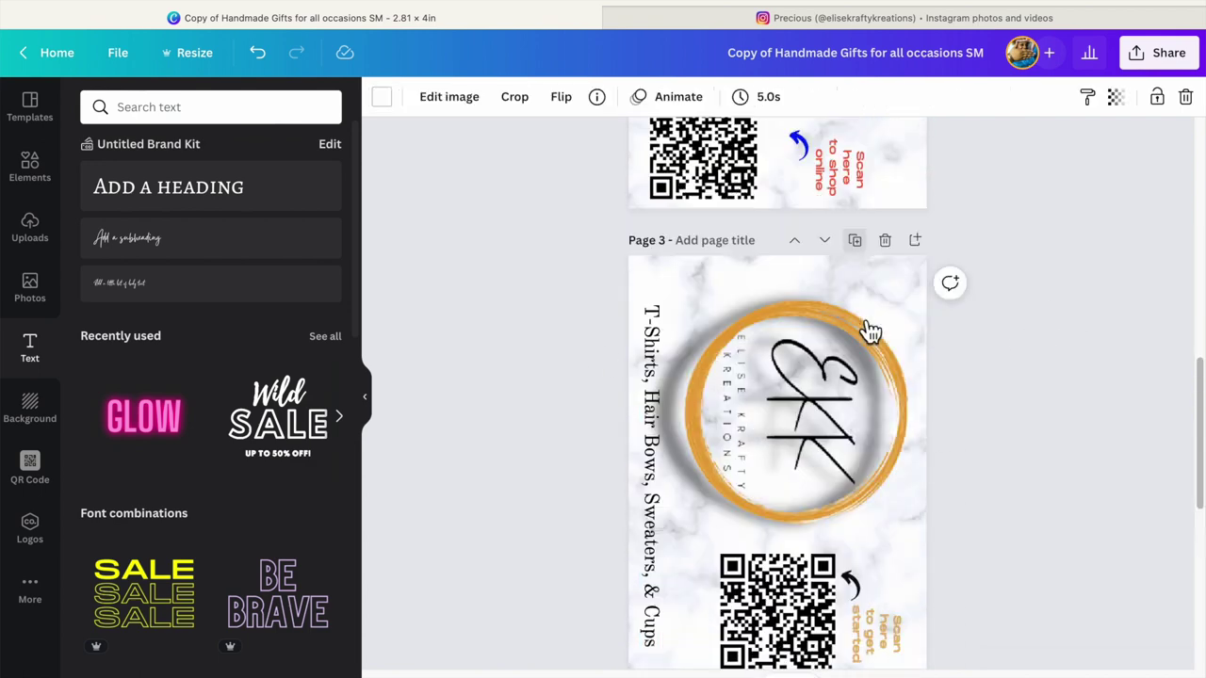
- Delete the old pages 2 and 1, leaving two identical EKK pages
scroll(867, 330, up, 8)
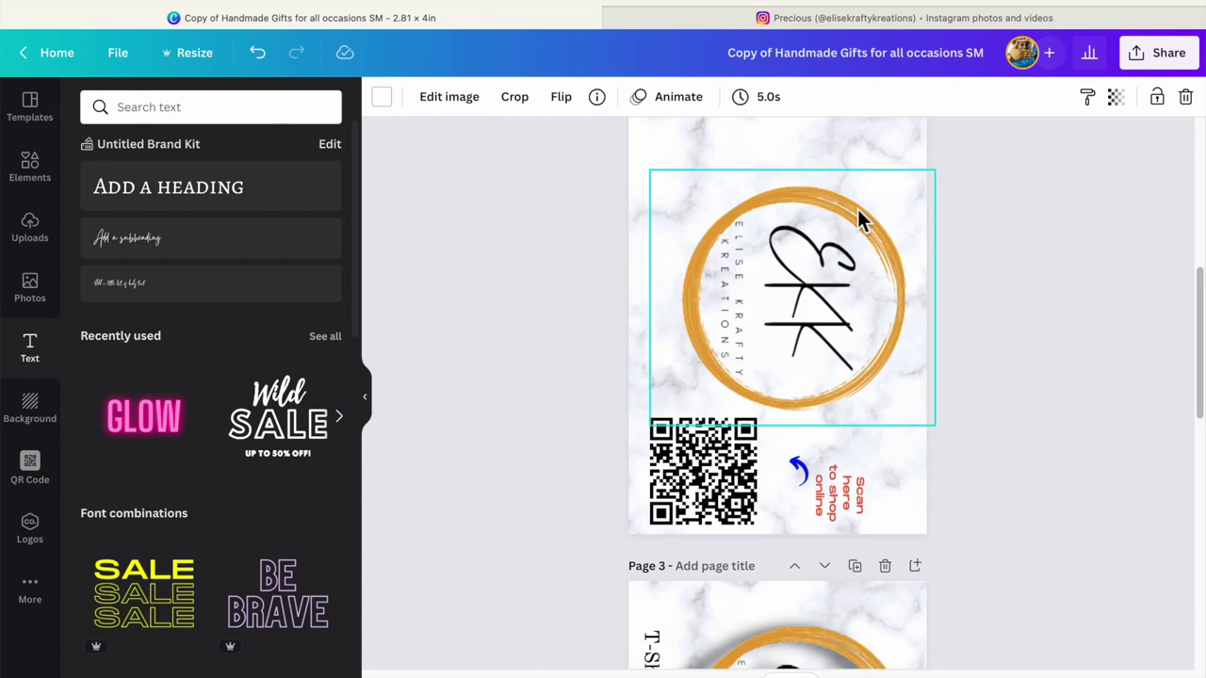
scroll(862, 220, up, 2)
click(888, 298)
scroll(900, 313, up, 5)
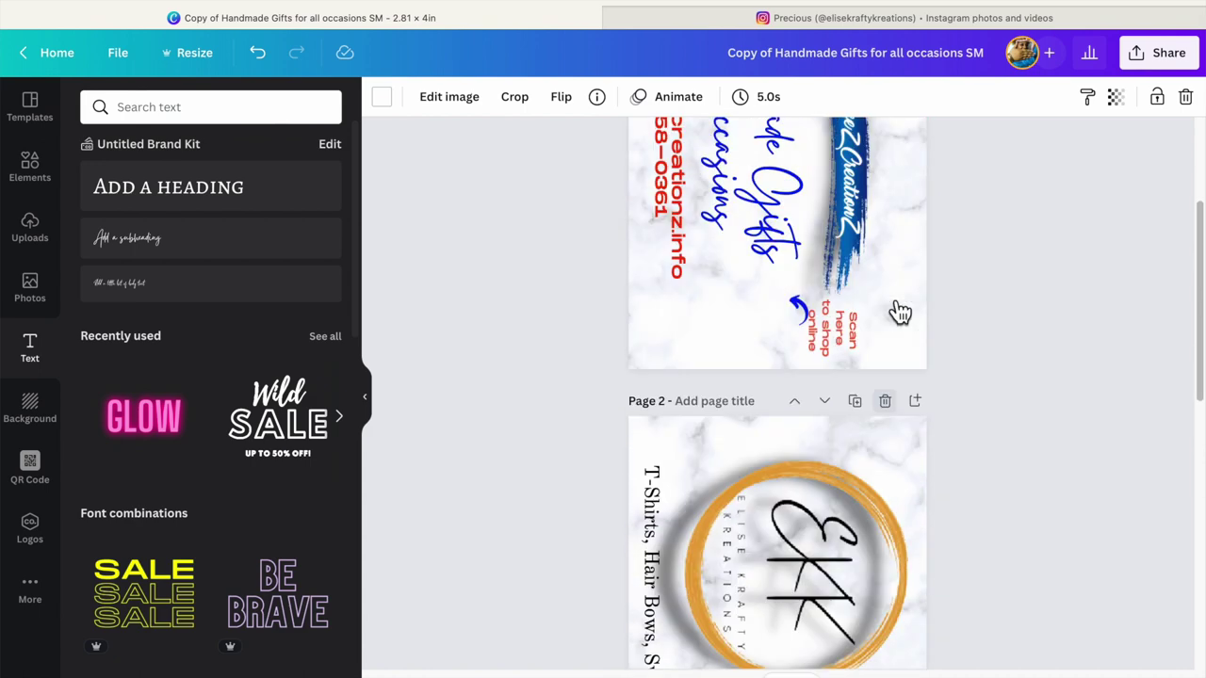
click(886, 151)
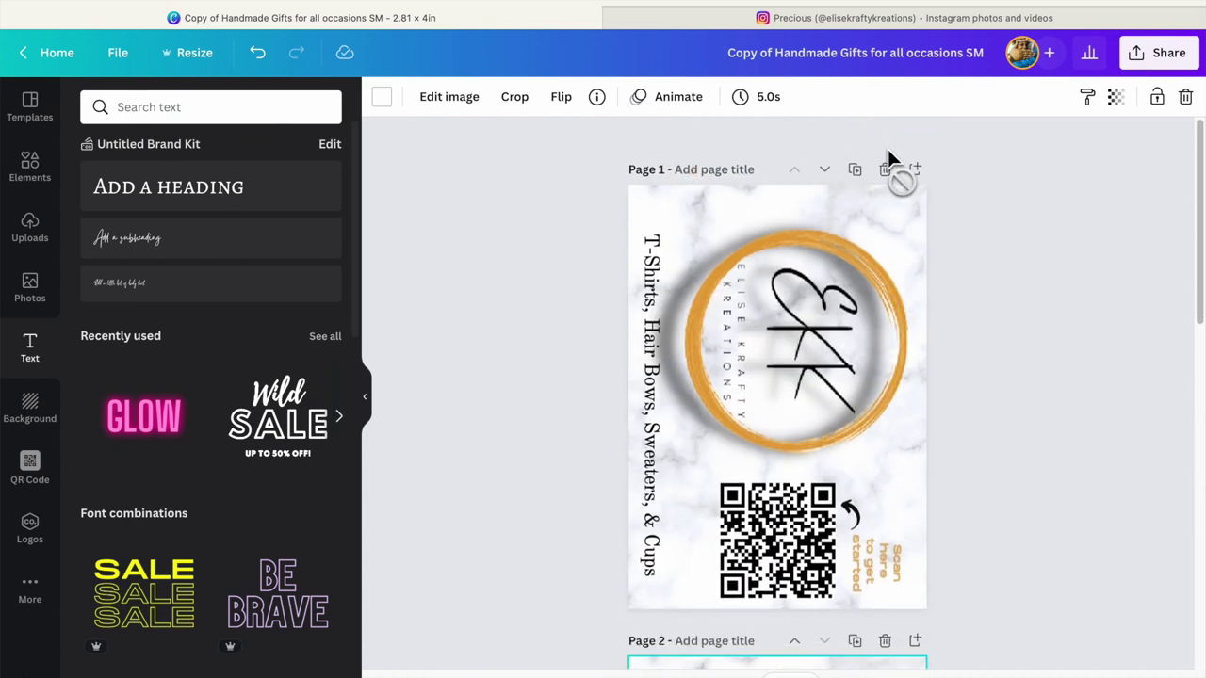
scroll(808, 348, down, 5)
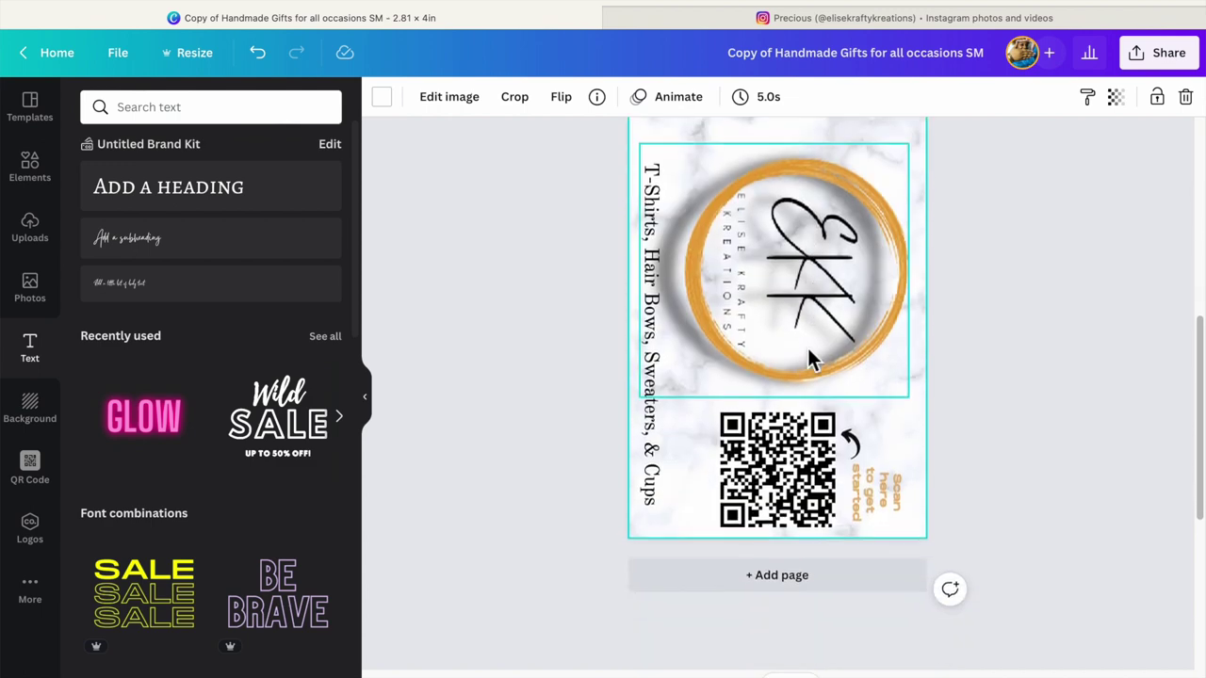
click(1010, 345)
scroll(1010, 345, up, 5)
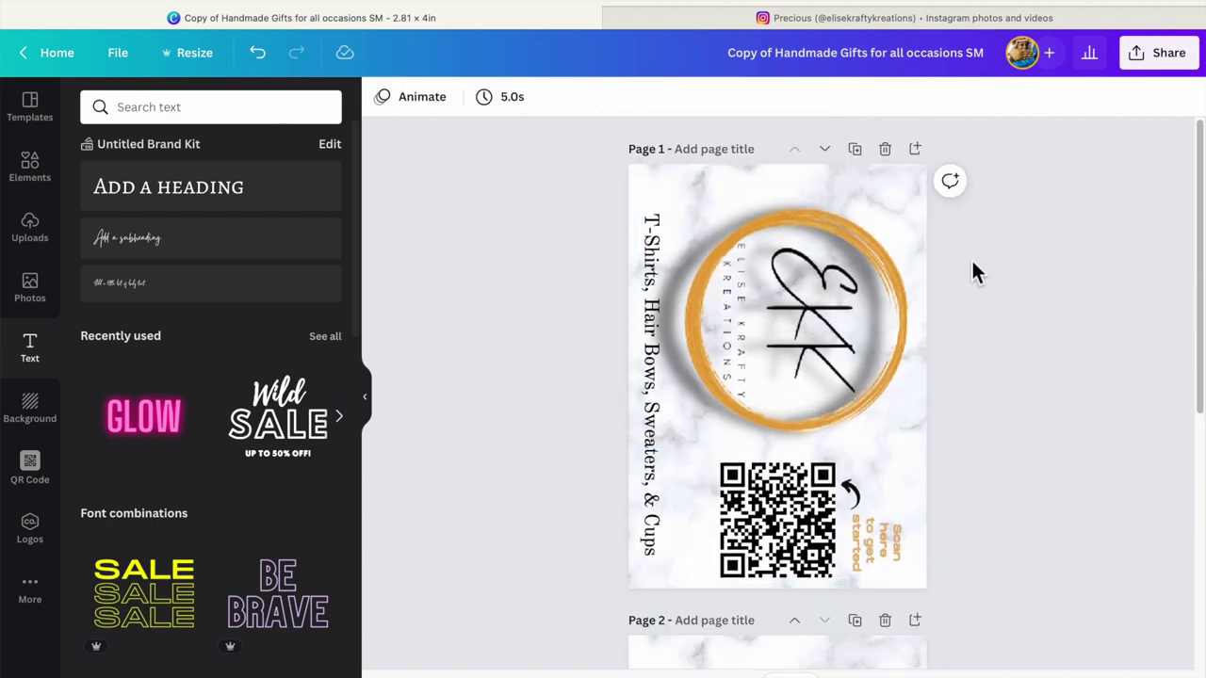
scroll(854, 296, down, 5)
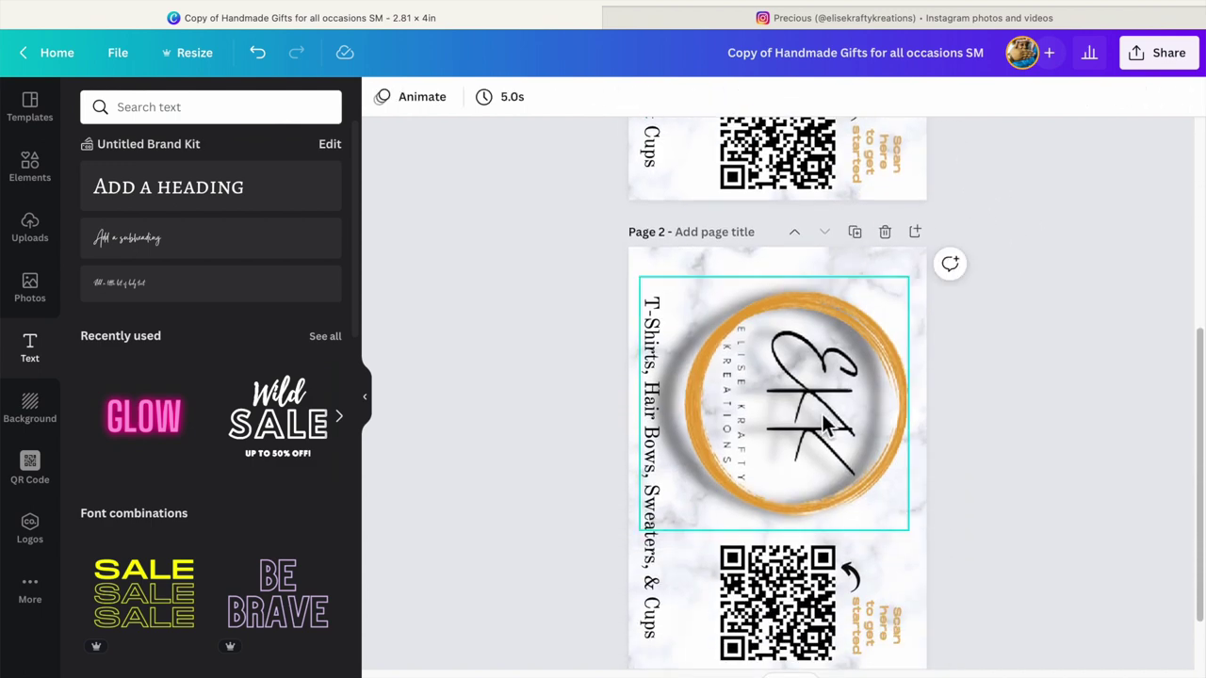
scroll(823, 424, up, 3)
scroll(821, 410, down, 4)
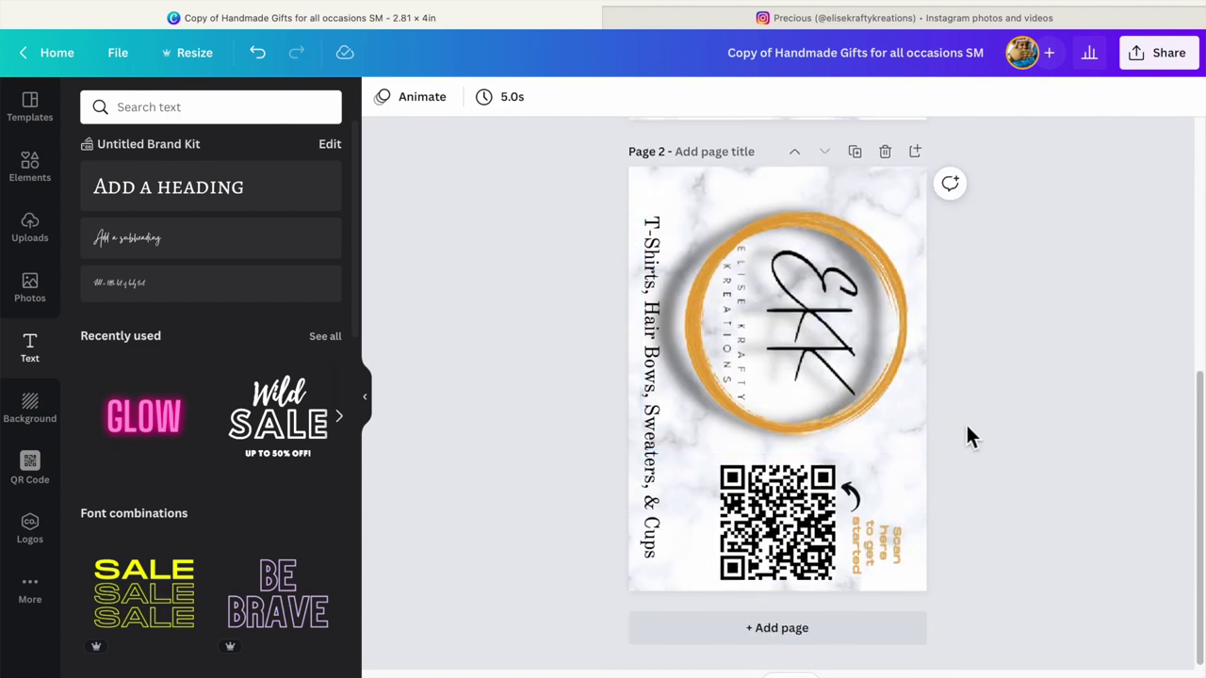
click(816, 395)
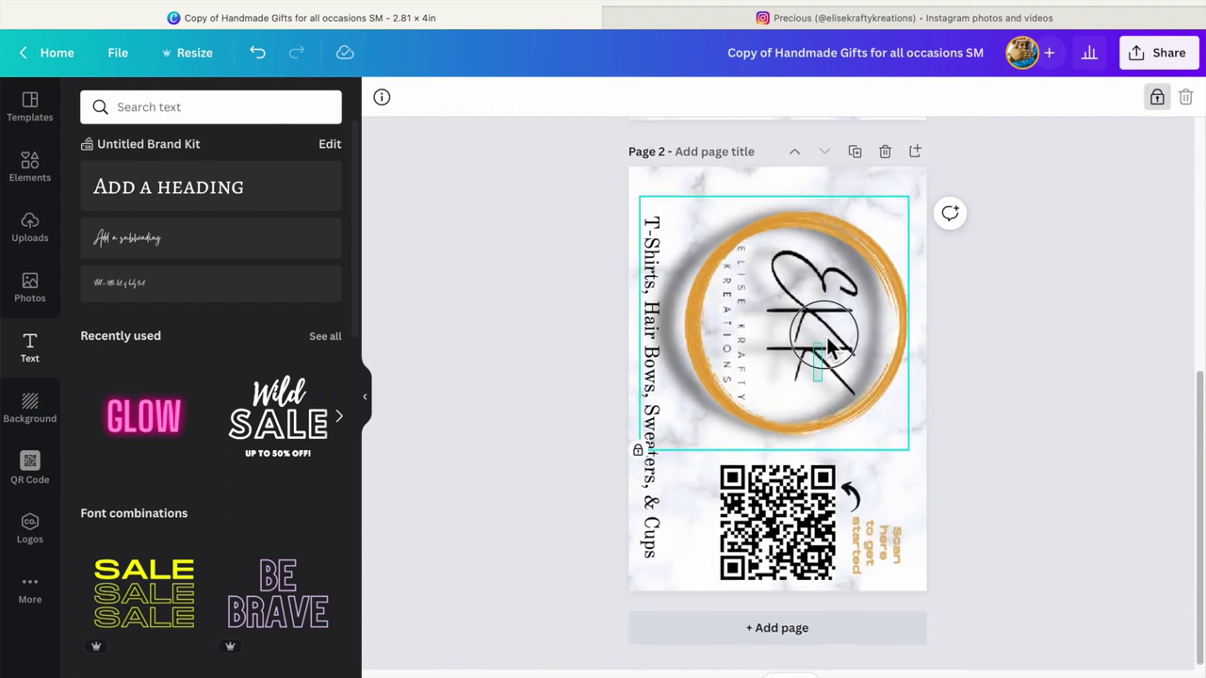
- Unlock the page 2 EKK logo and move it higher and slightly right
key(Escape)
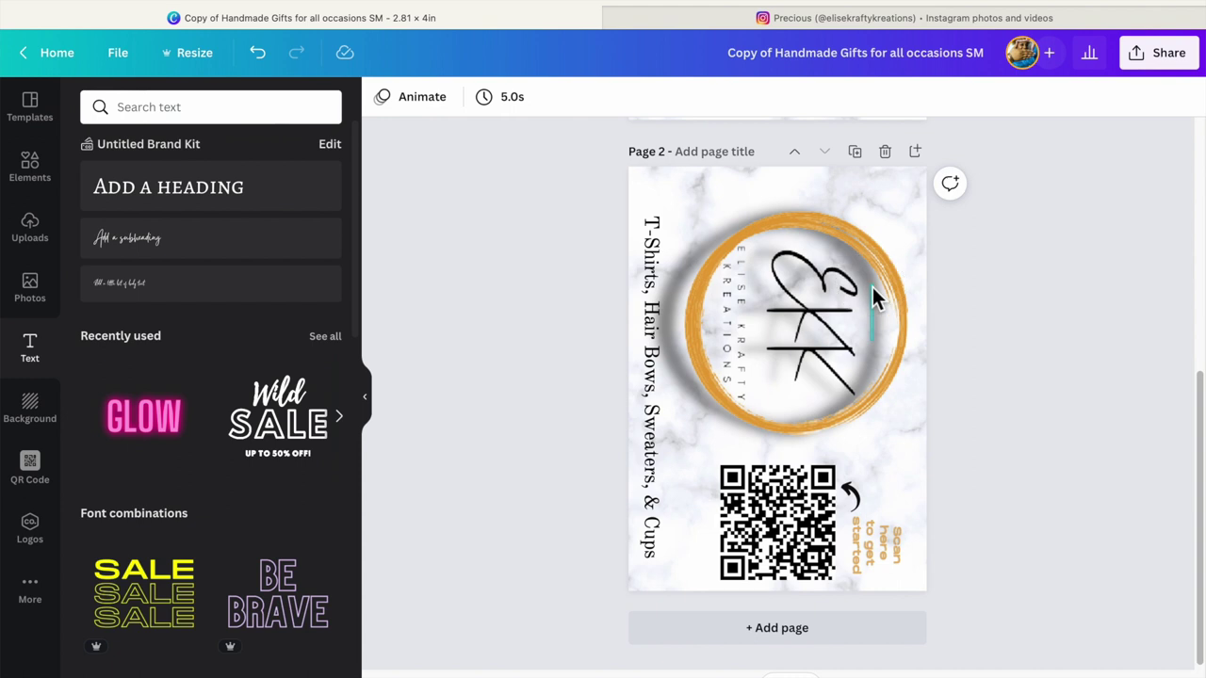
click(767, 292)
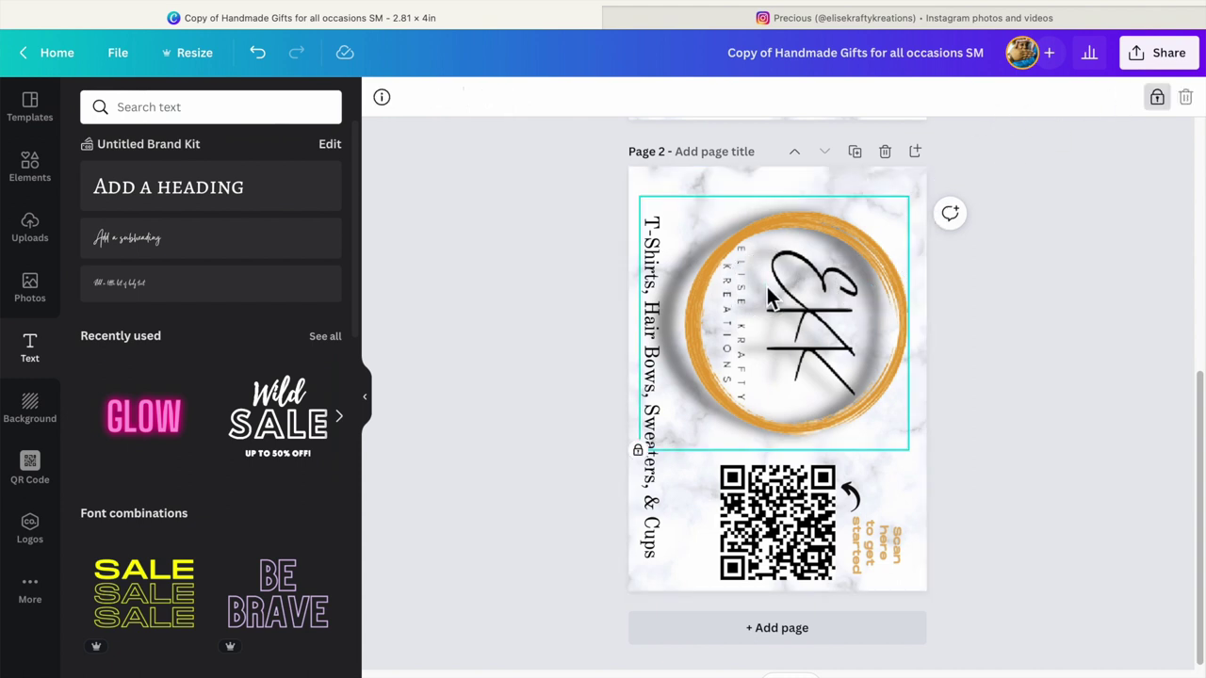
click(1157, 97)
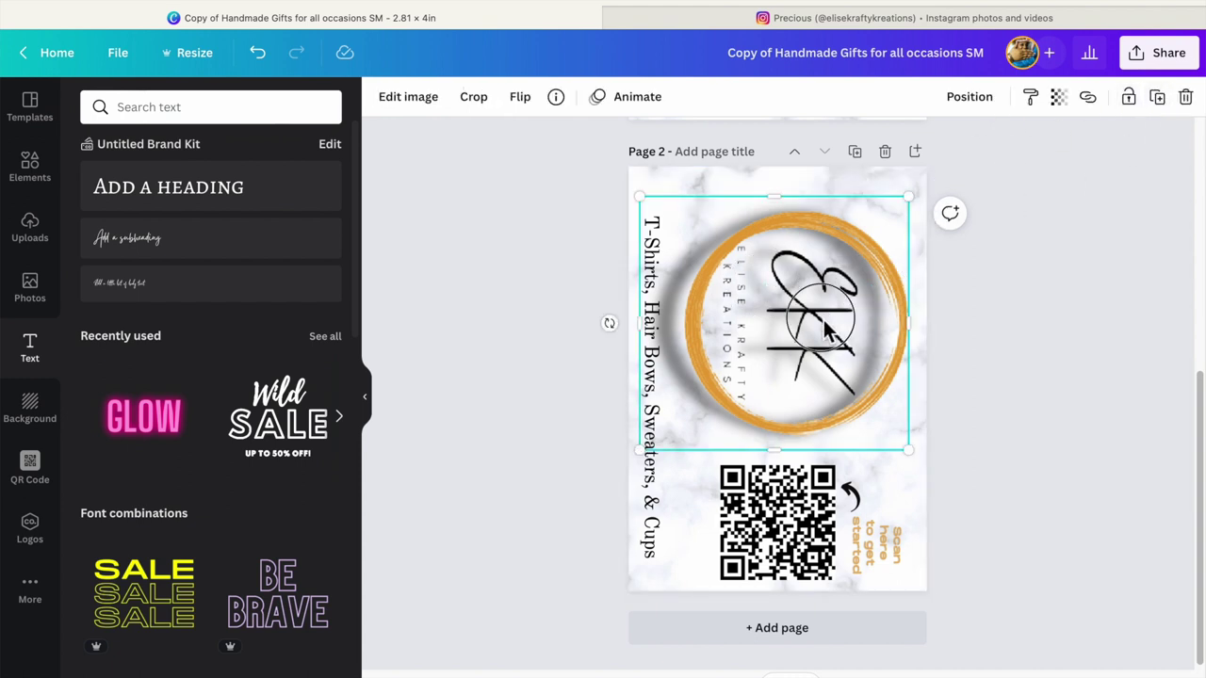
drag(829, 325, 836, 302)
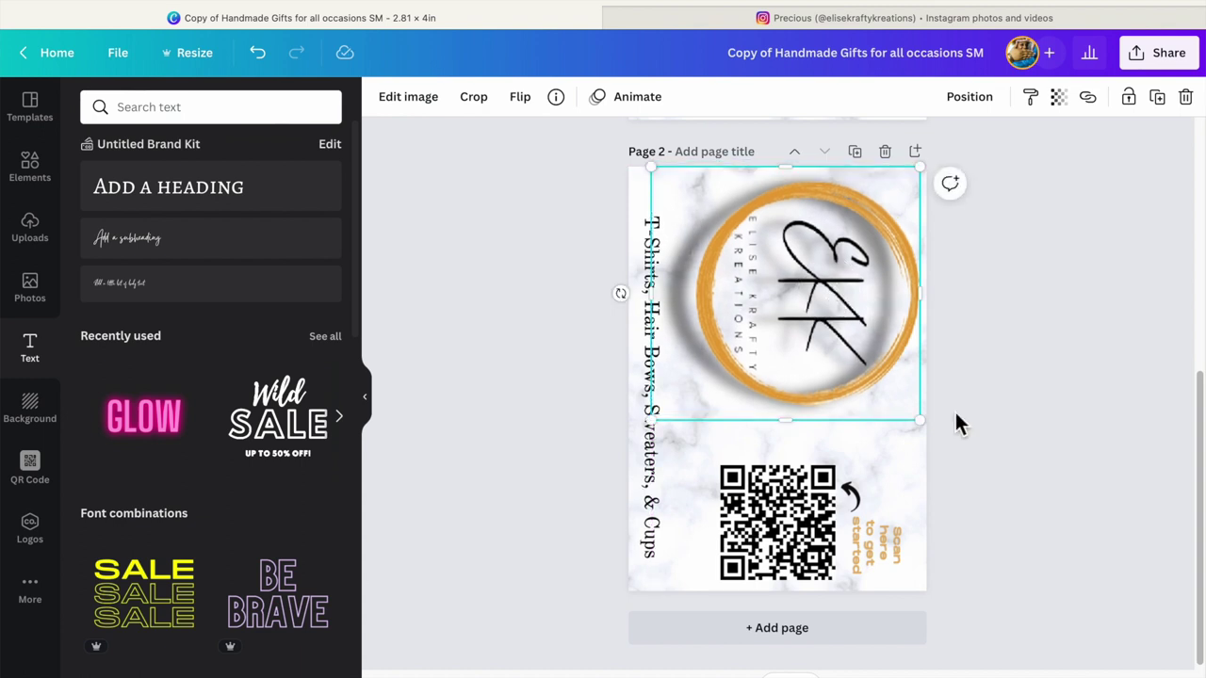
click(1056, 488)
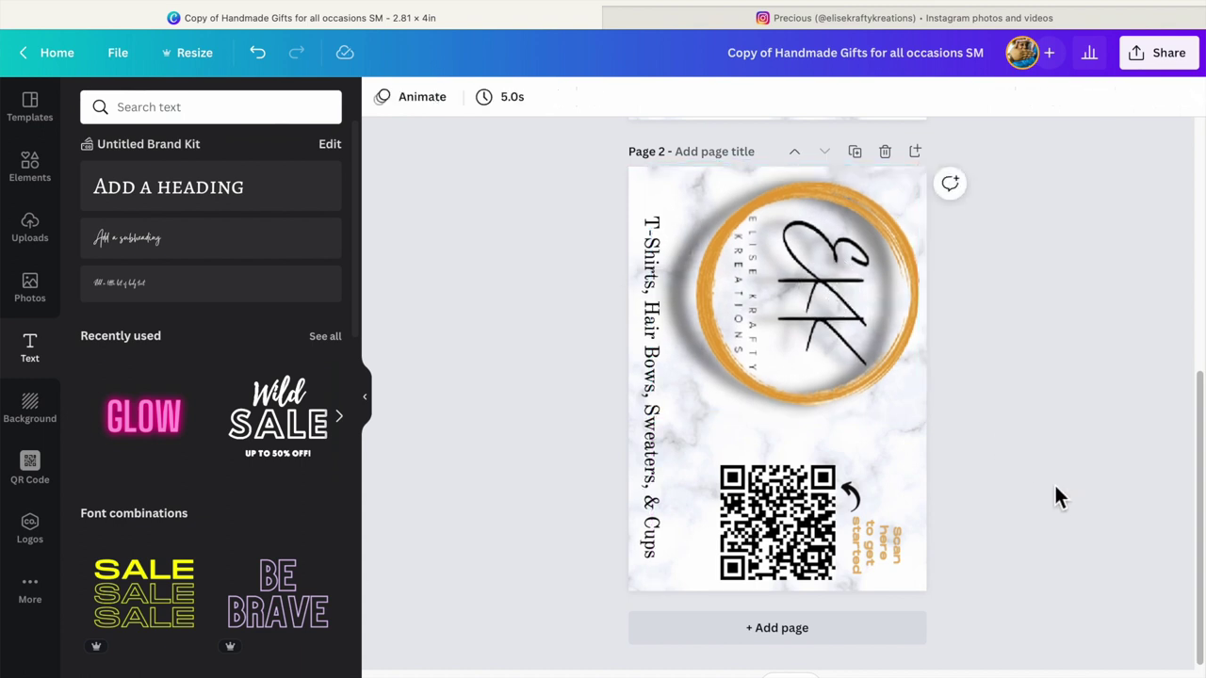
- Enlarge the page 2 QR code group to size 8.2 and shift it left
click(735, 556)
drag(735, 556, 731, 546)
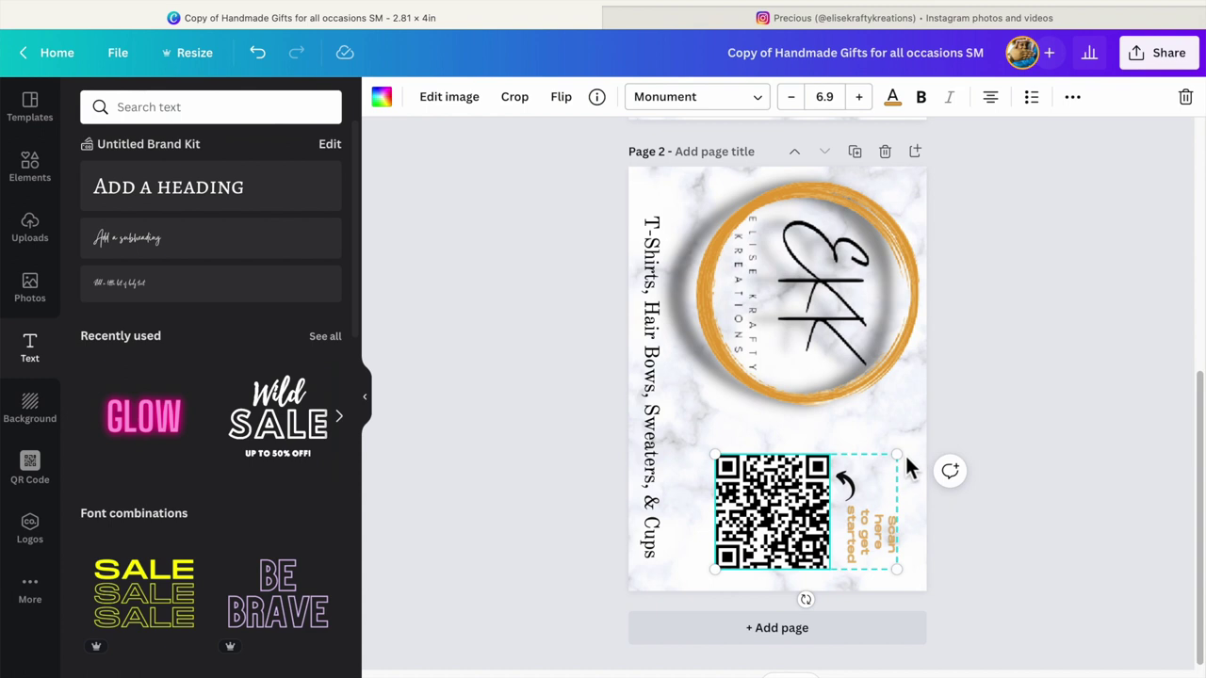
drag(898, 456, 911, 431)
drag(893, 501, 872, 499)
mouse_move(897, 440)
mouse_down()
mouse_move(908, 443)
mouse_move(904, 430)
mouse_up()
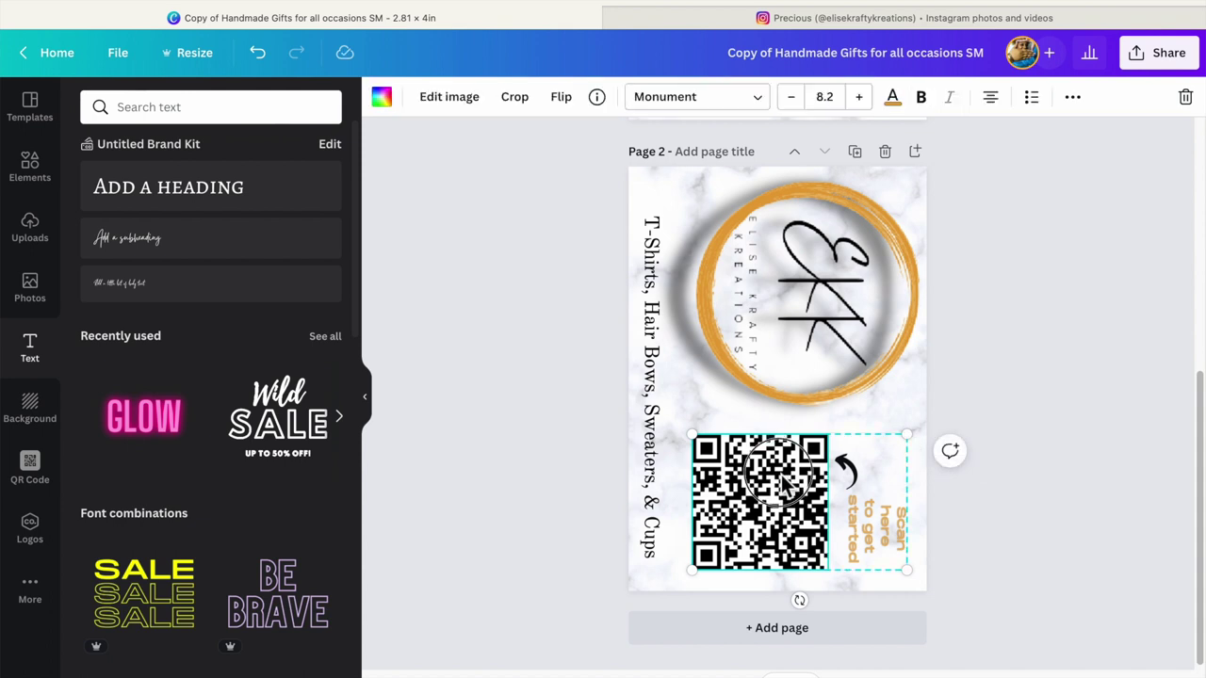
drag(785, 475, 792, 481)
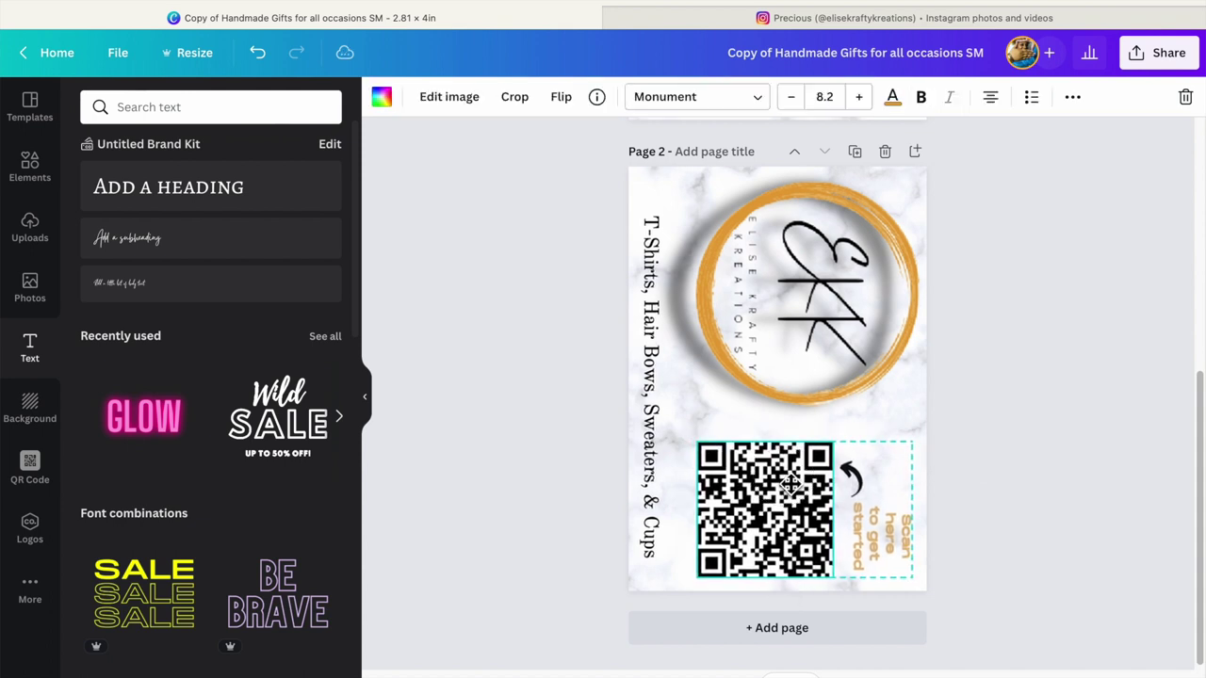
click(874, 537)
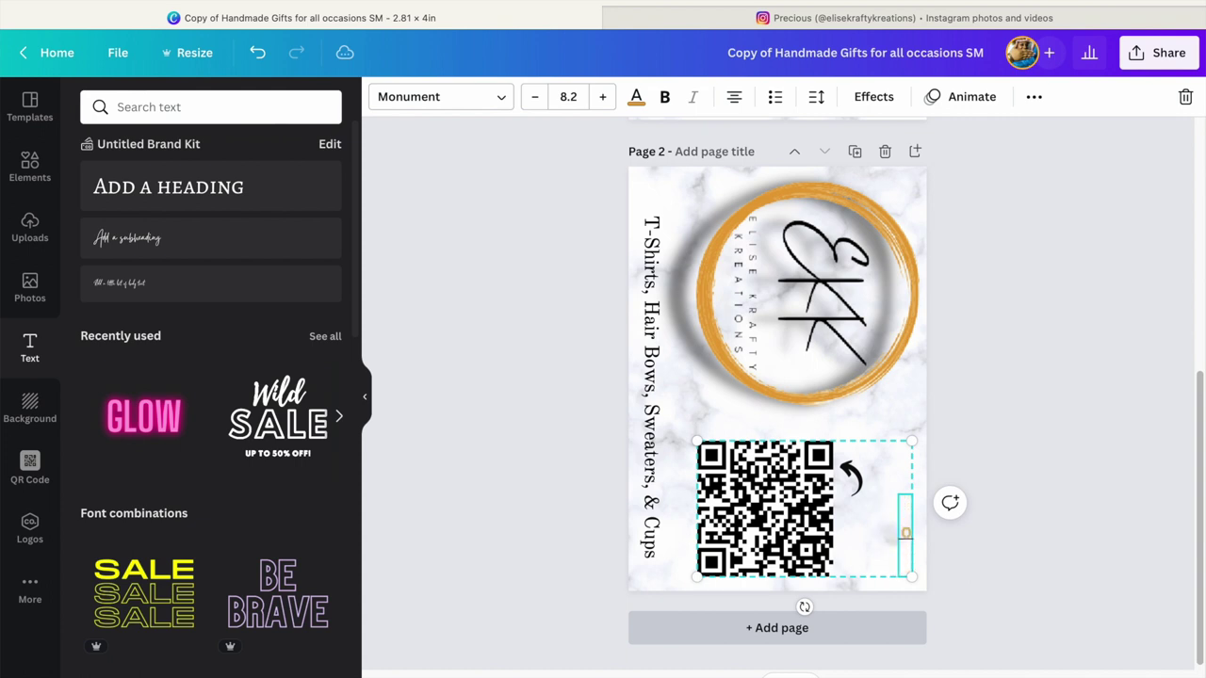
- Rewrite the rotated caption as 'Check out our work here!', adjusting its line breaks
text(out)
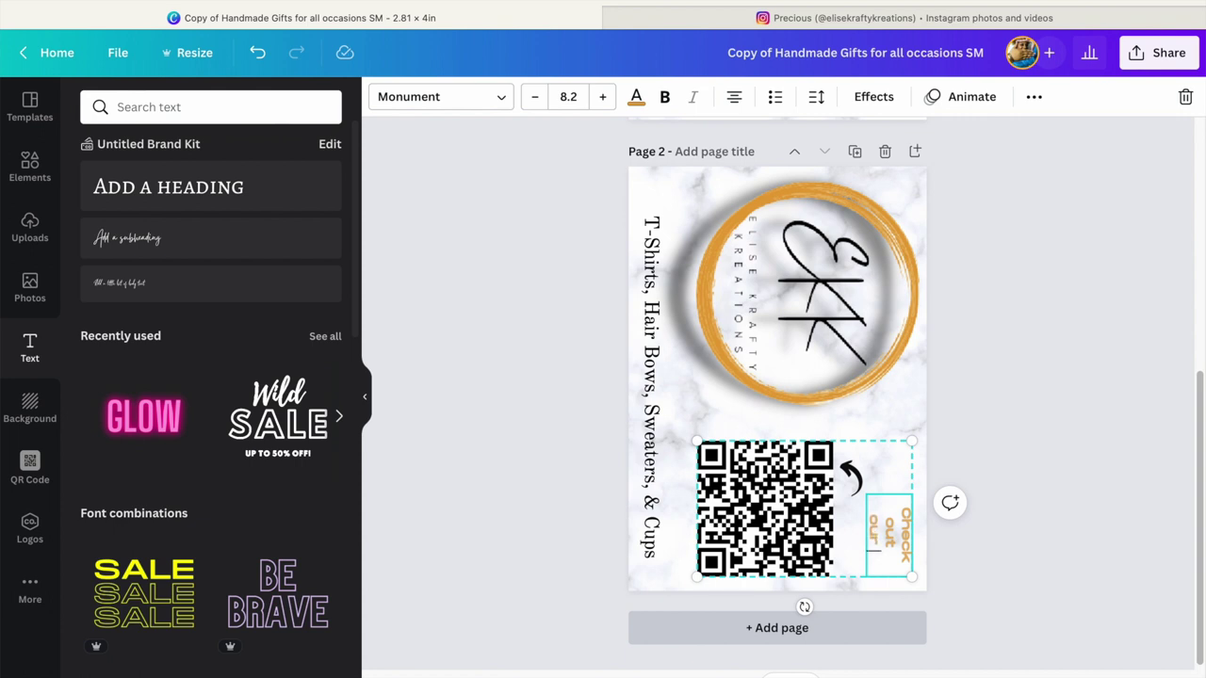
text( our)
key(Return)
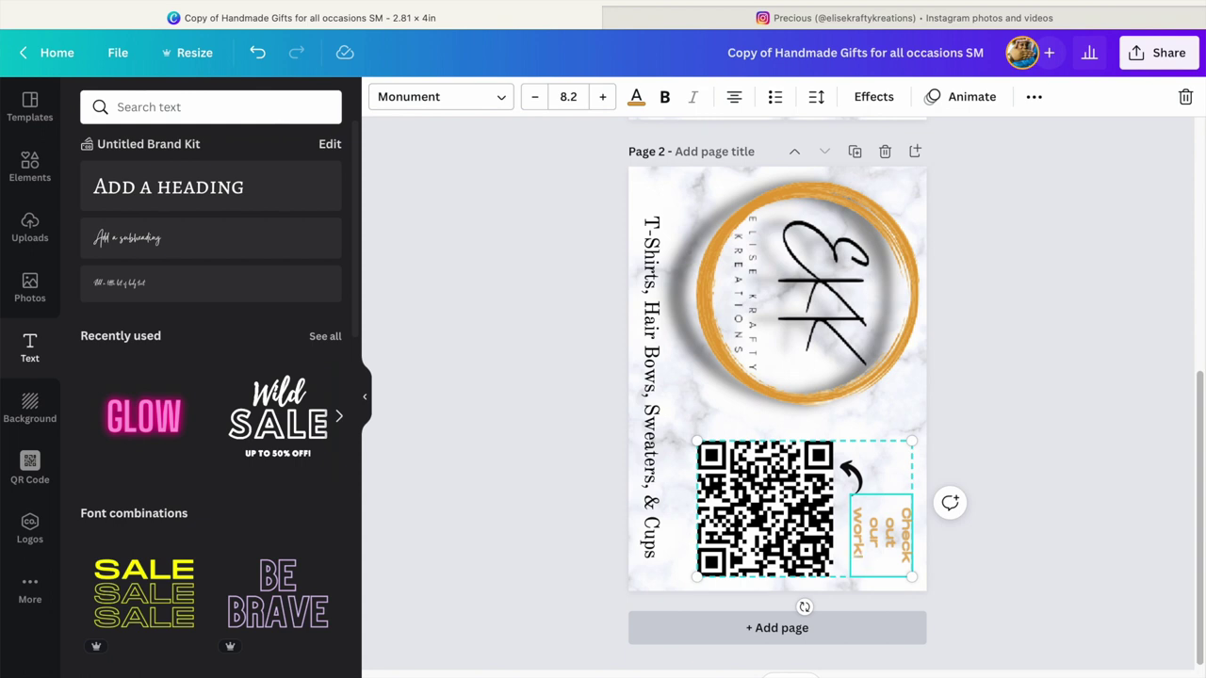
text(work)
key(Return)
text(here!)
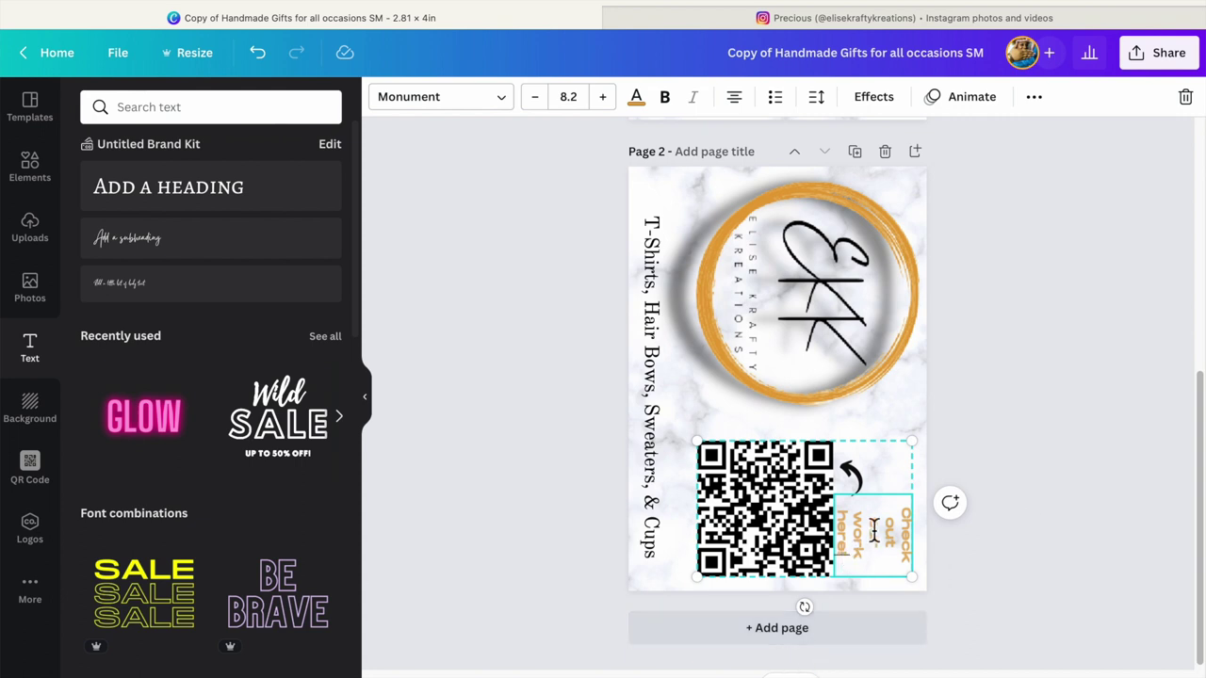
key(BackSpace)
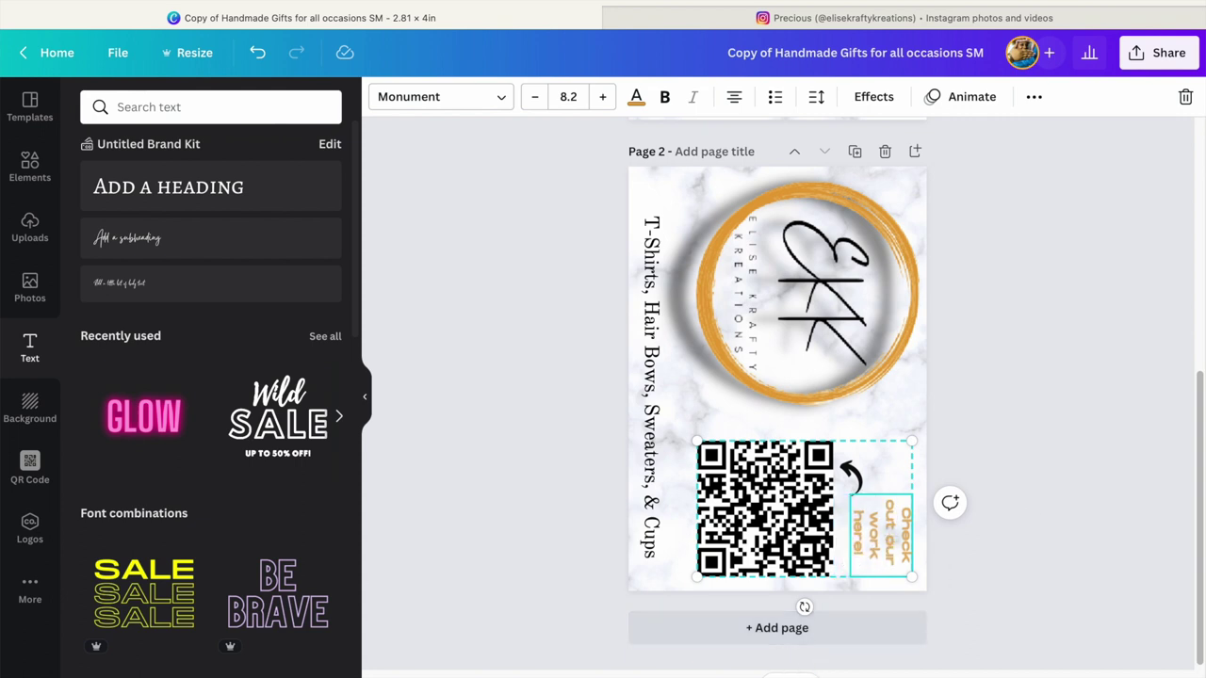
click(993, 530)
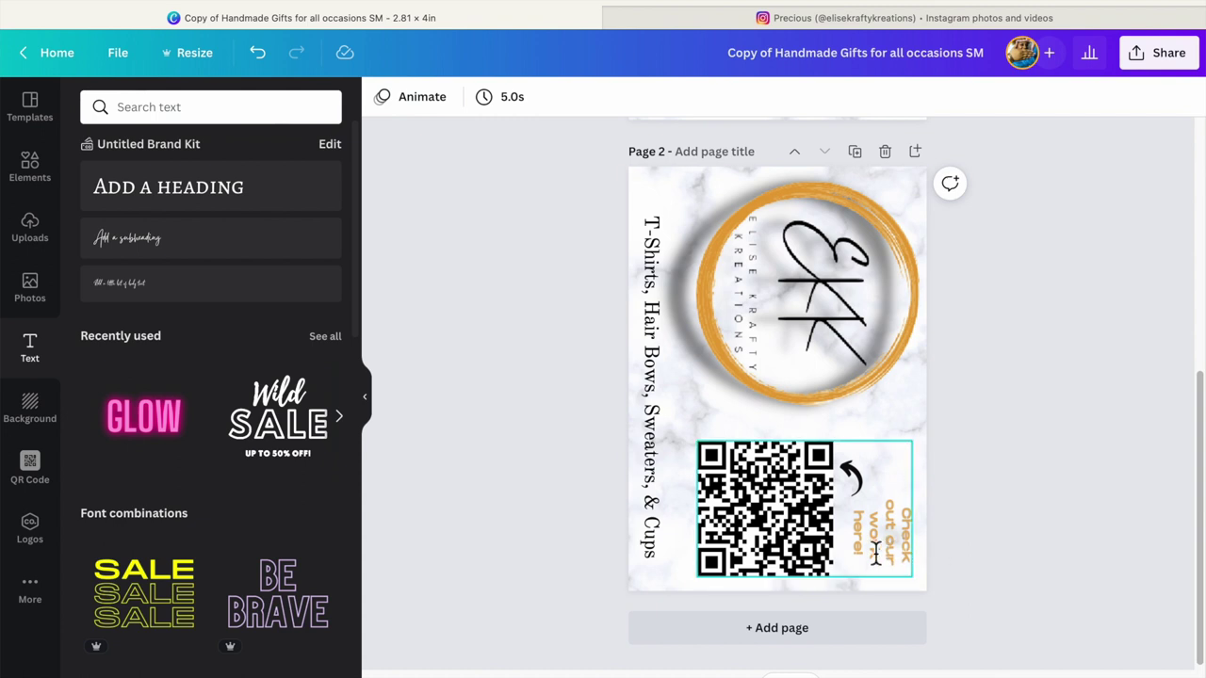
click(876, 554)
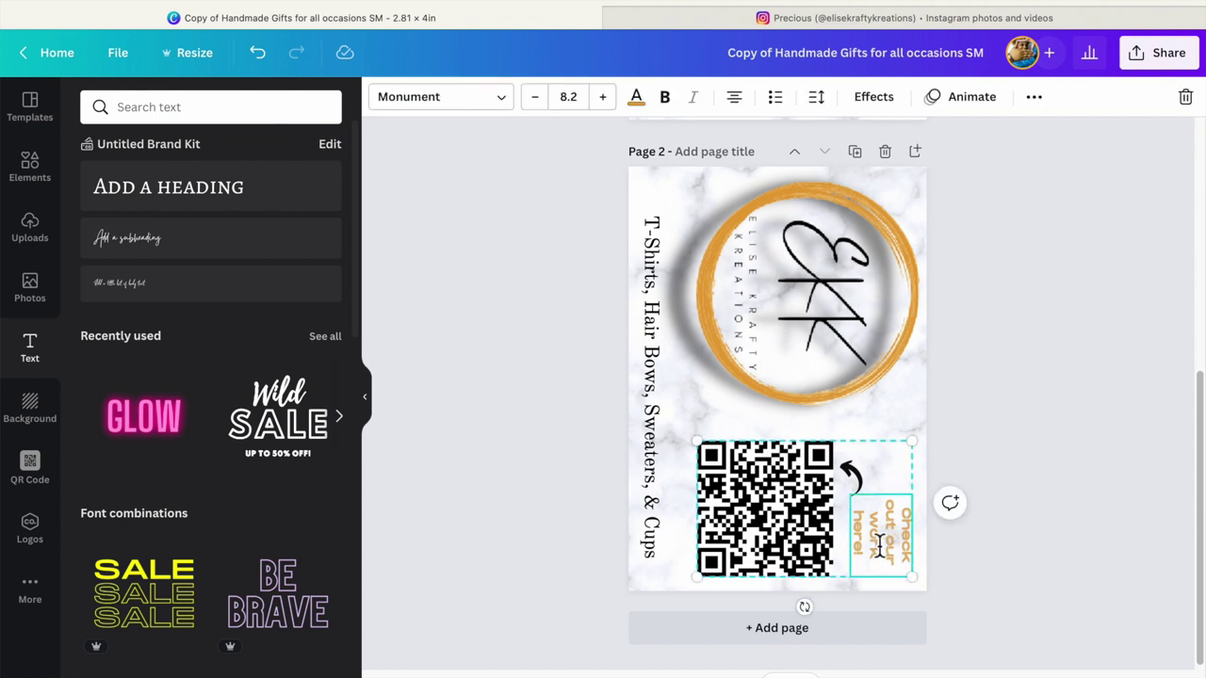
click(869, 542)
- Give page 1's vertical product list a Lift effect at intensity 59
click(650, 421)
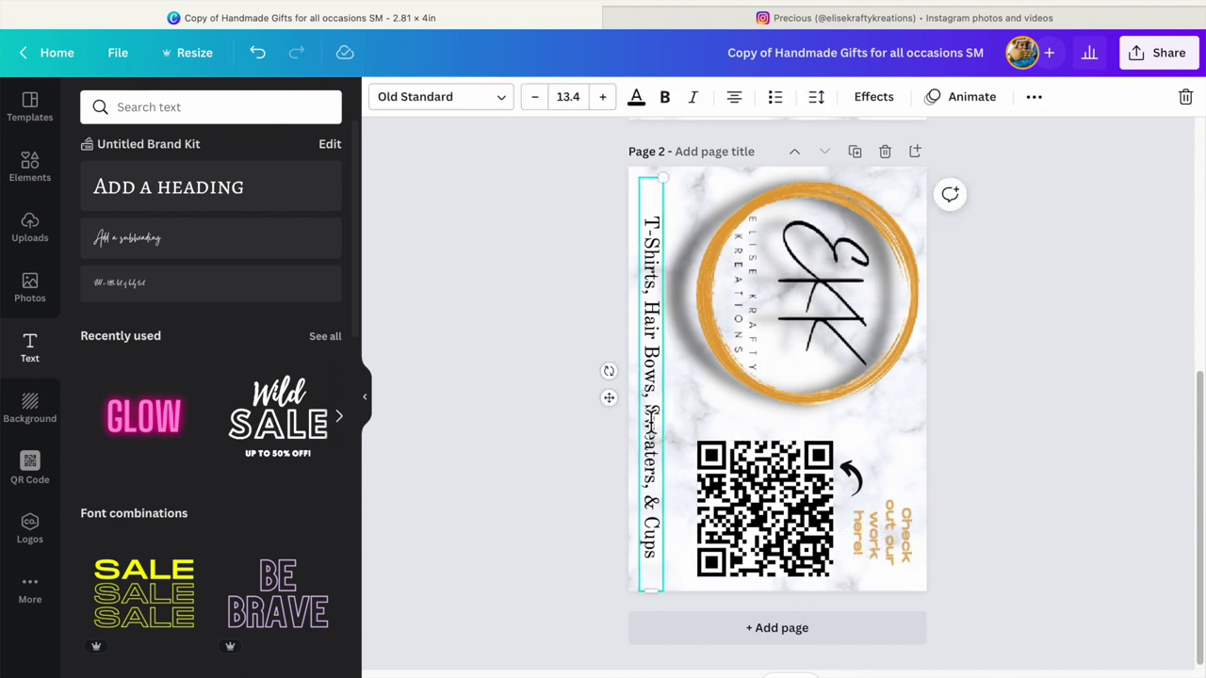
scroll(650, 274, up, 5)
click(664, 270)
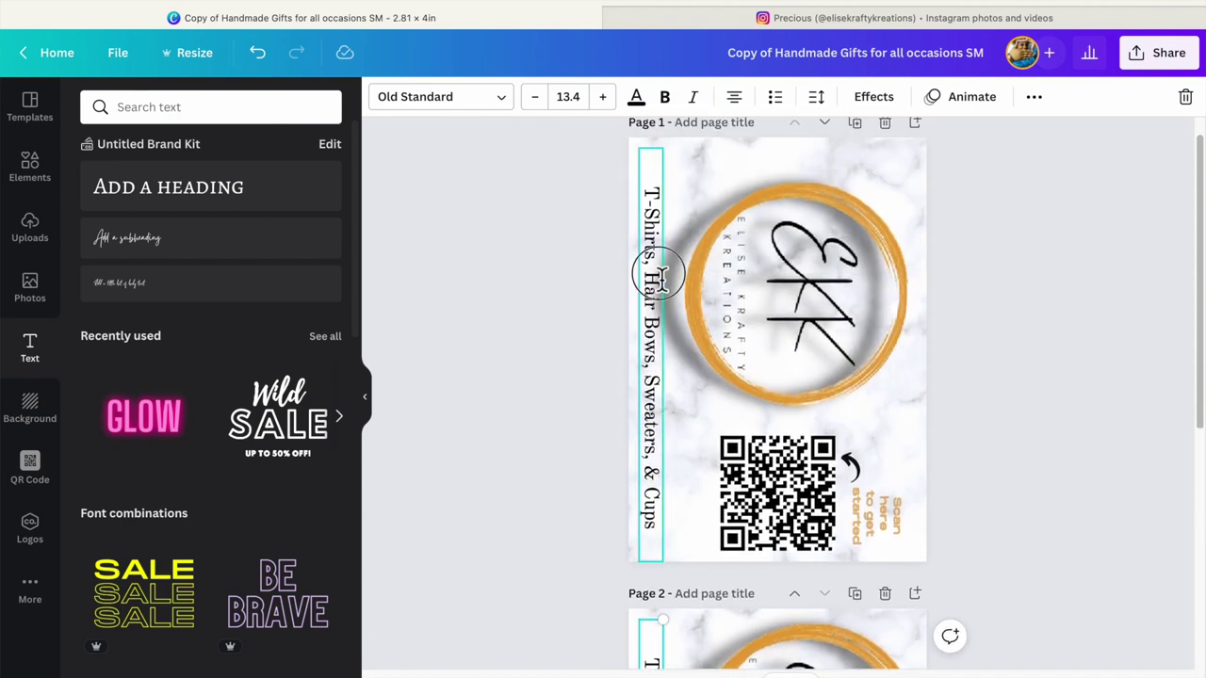
click(874, 96)
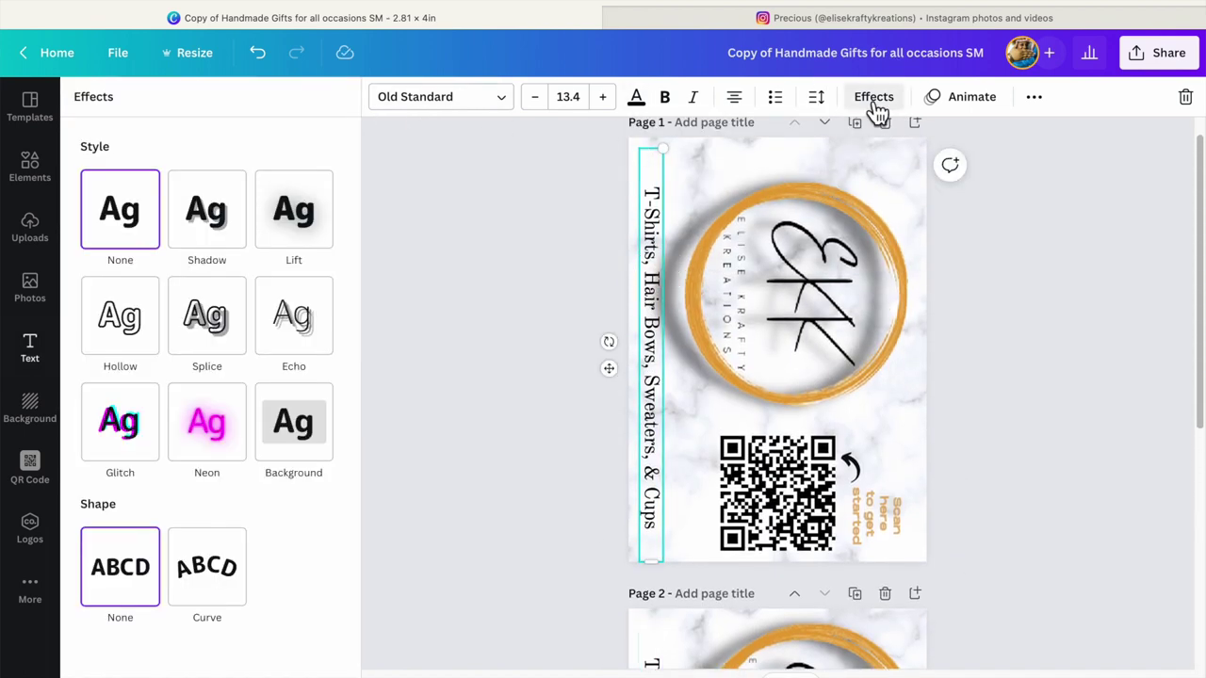
click(294, 235)
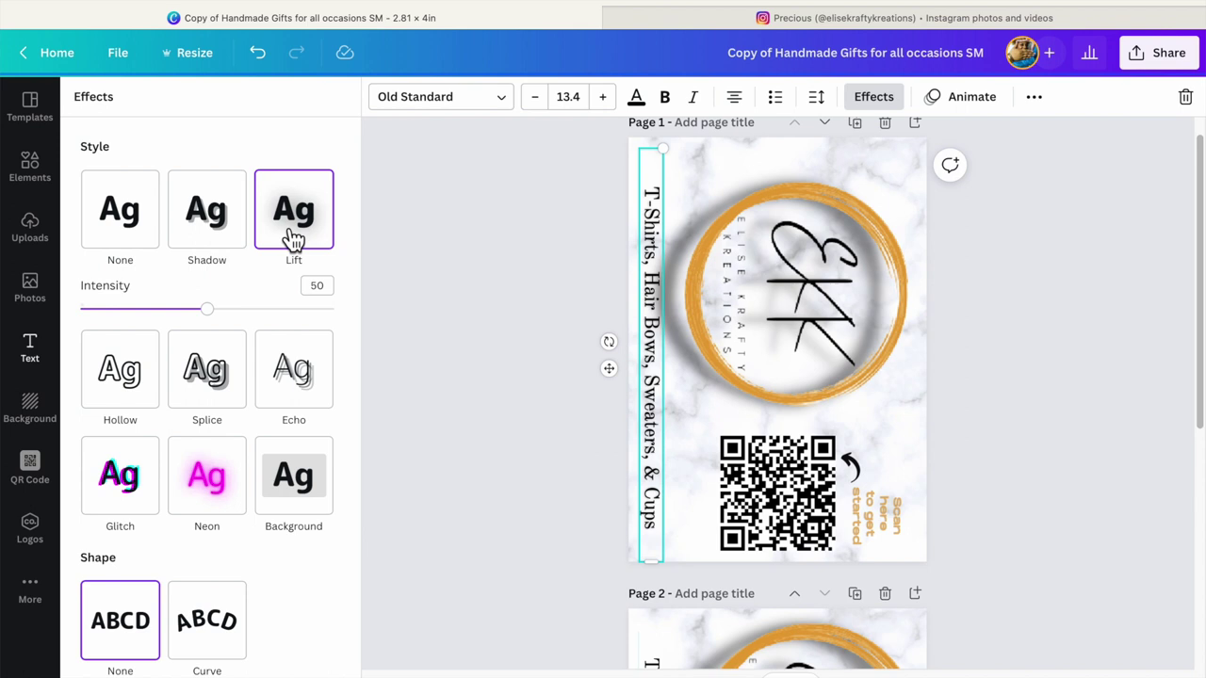
click(216, 319)
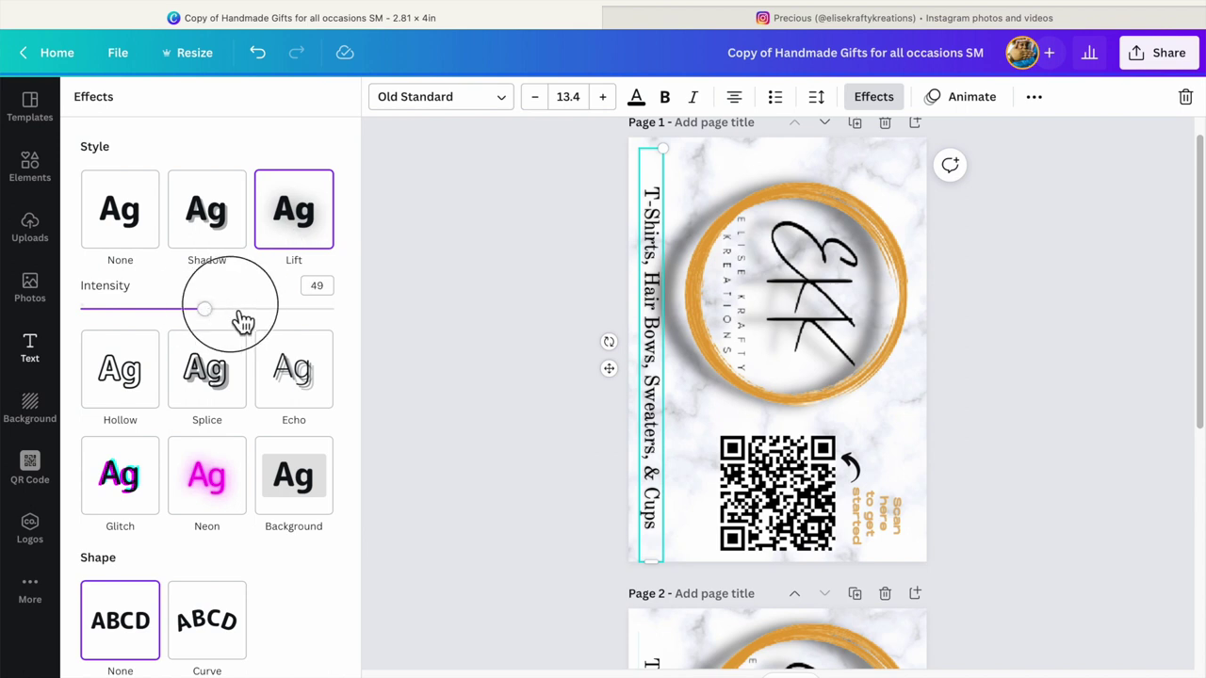
click(237, 229)
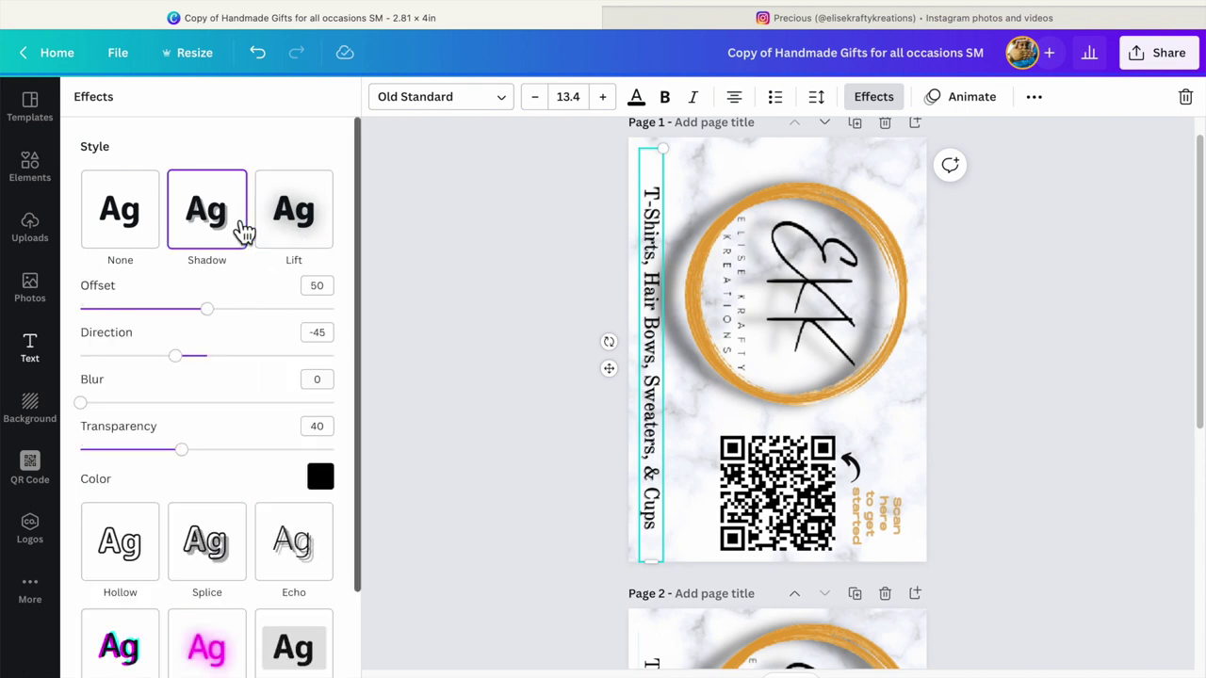
click(311, 216)
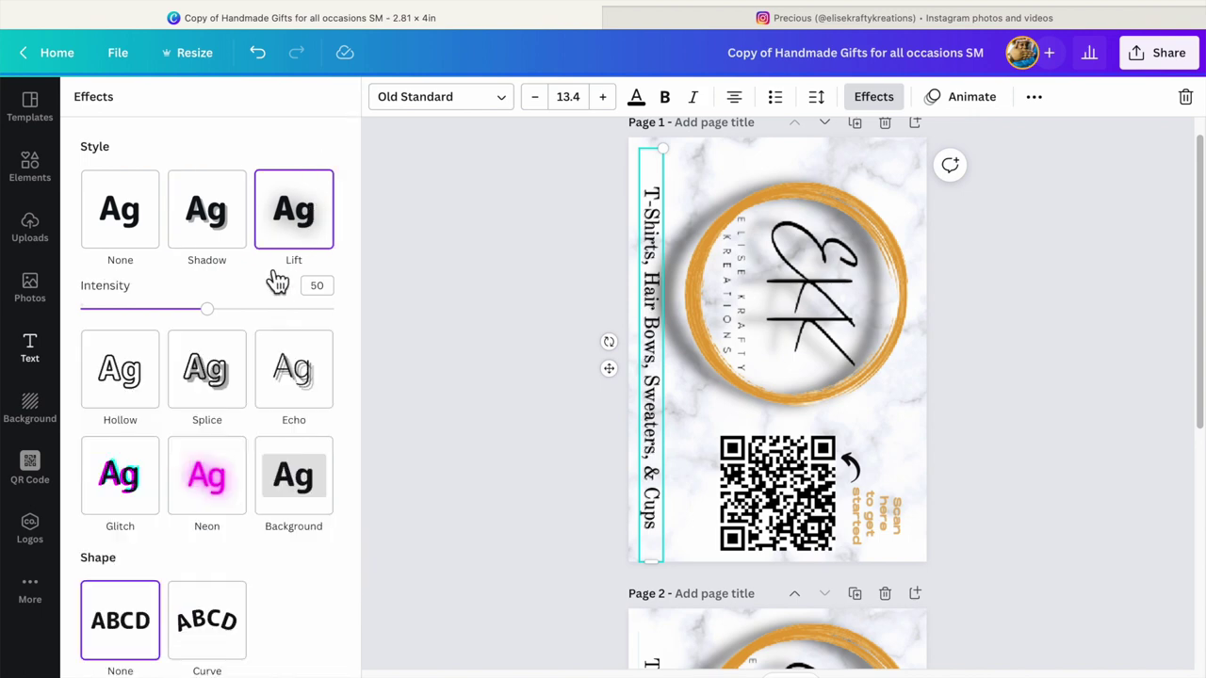
drag(224, 327, 243, 325)
- Apply the Lift effect to page 2's vertical product list
scroll(653, 424, down, 1)
scroll(654, 424, up, 2)
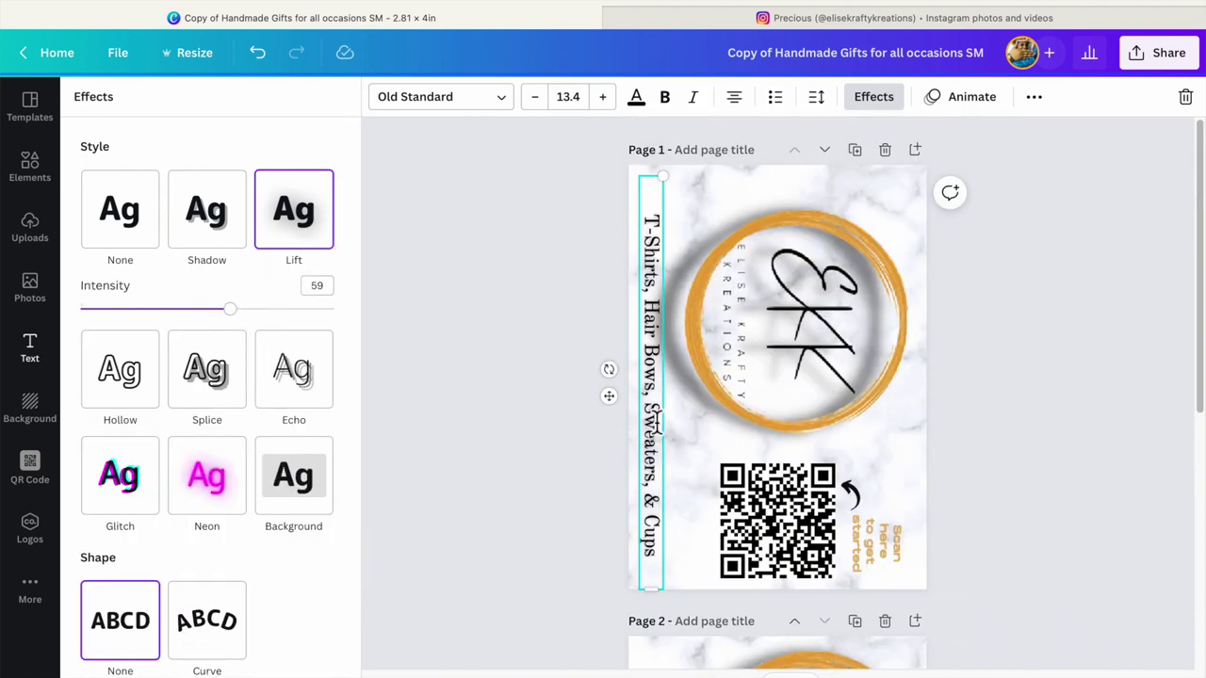
scroll(656, 424, down, 5)
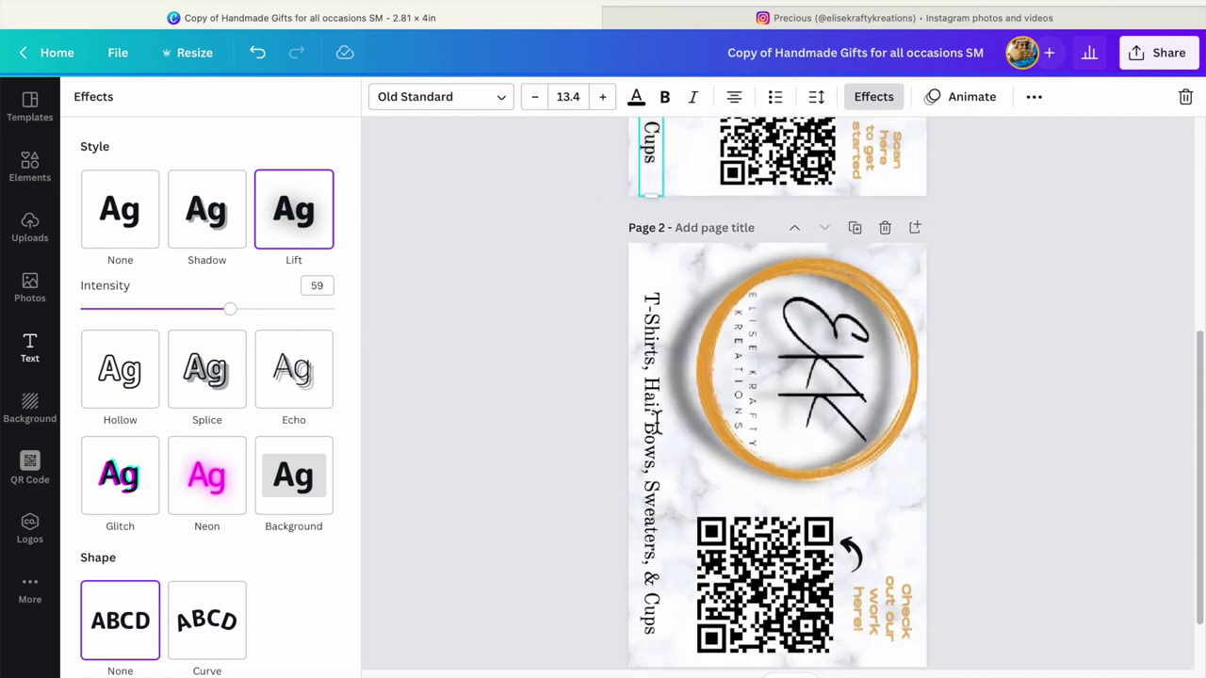
click(643, 417)
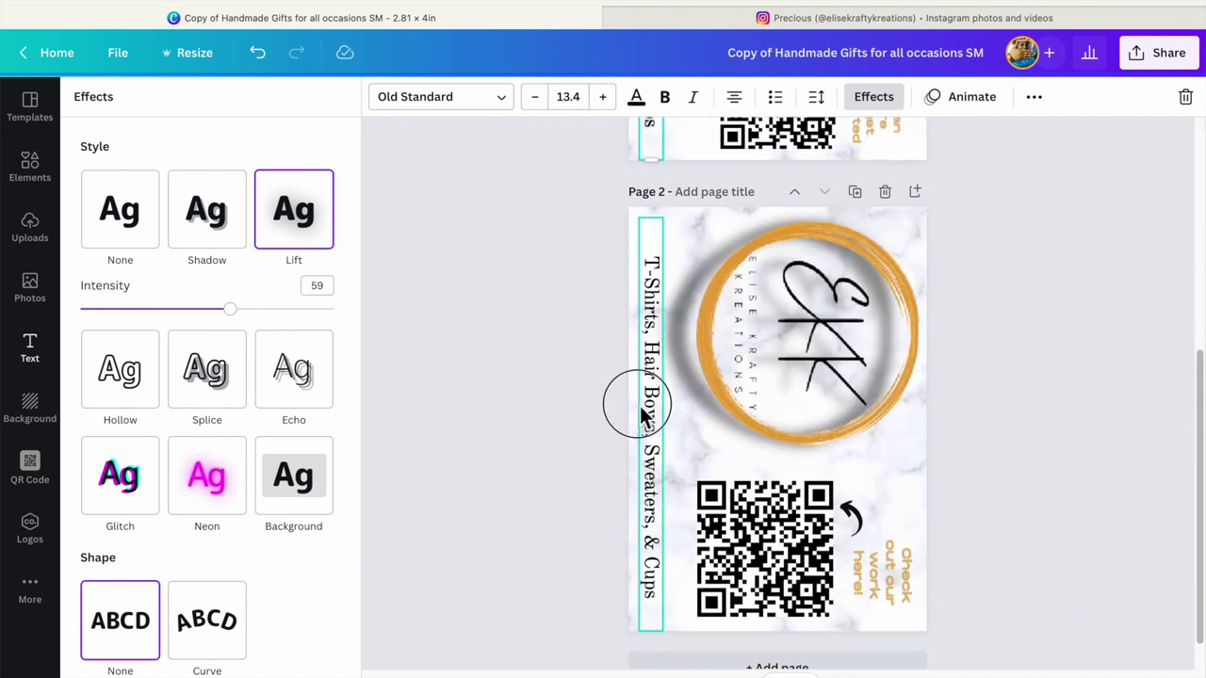
click(321, 214)
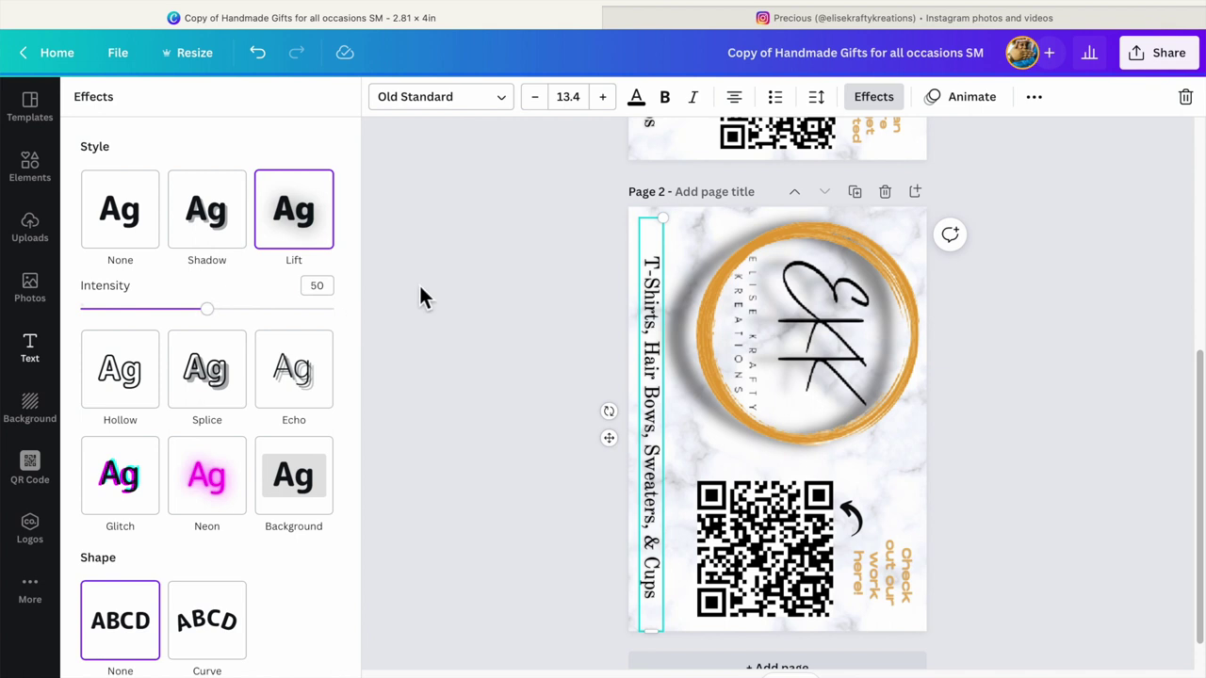
- Change the page 2 product list font to Bebas Neue after trying London and Afrah
click(506, 104)
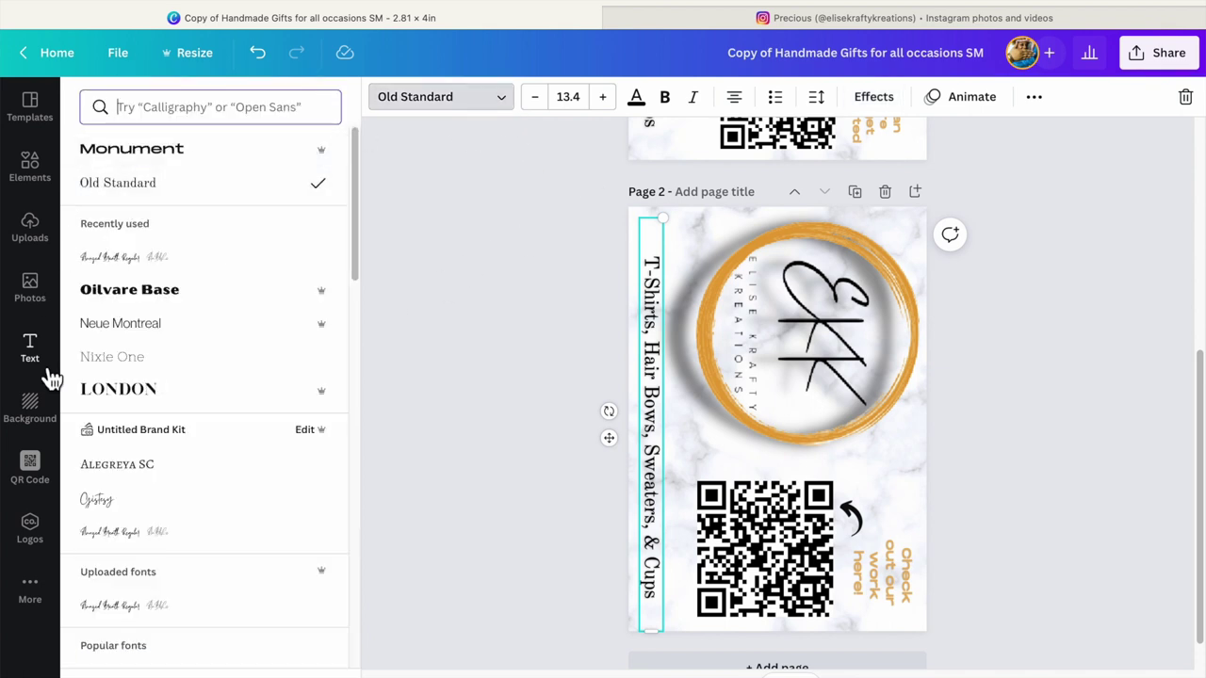
click(94, 398)
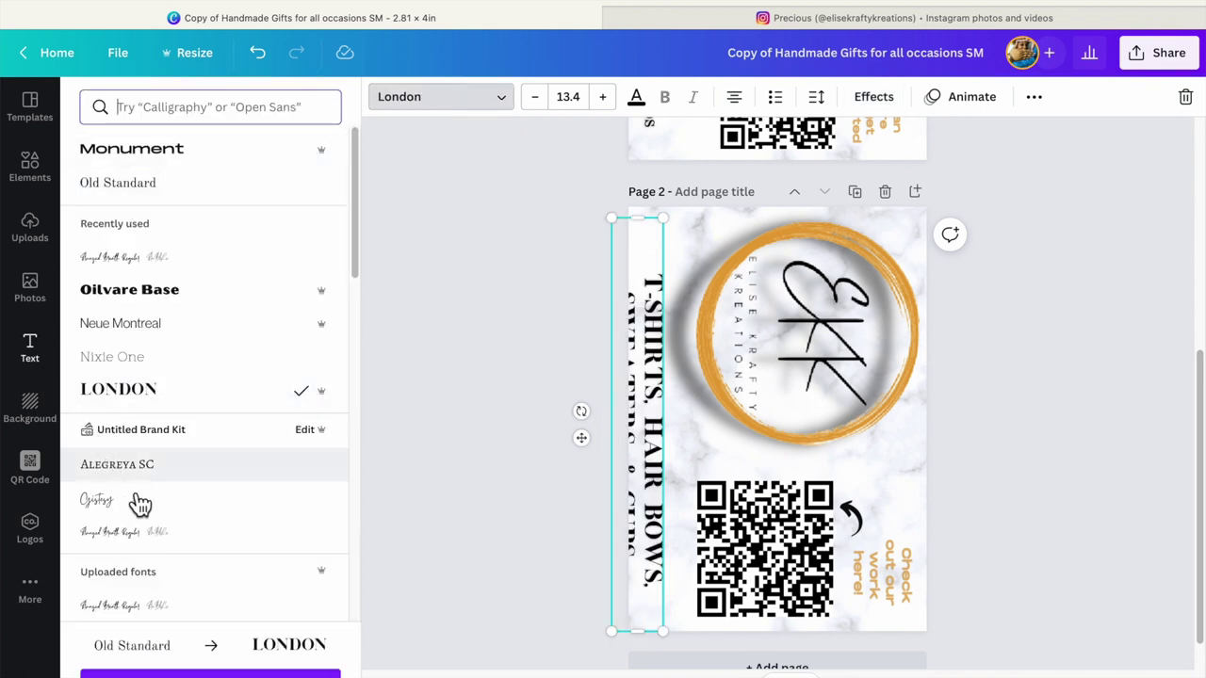
scroll(229, 512, down, 3)
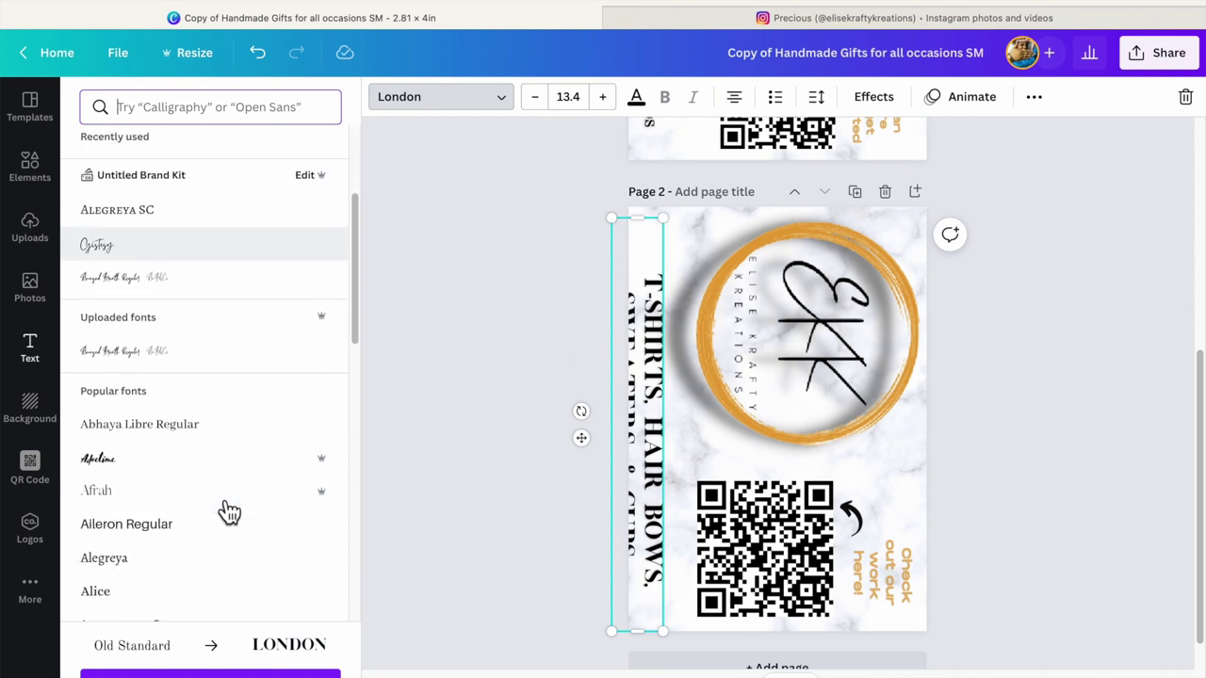
scroll(228, 512, down, 1)
click(156, 394)
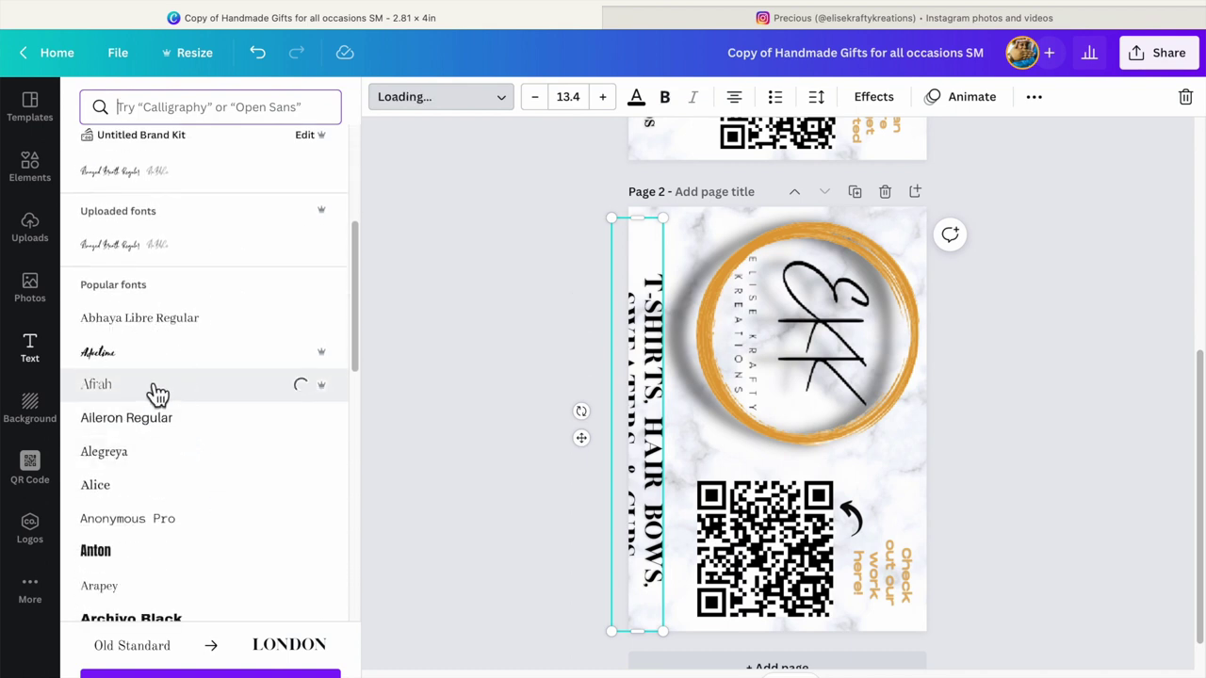
scroll(132, 520, down, 2)
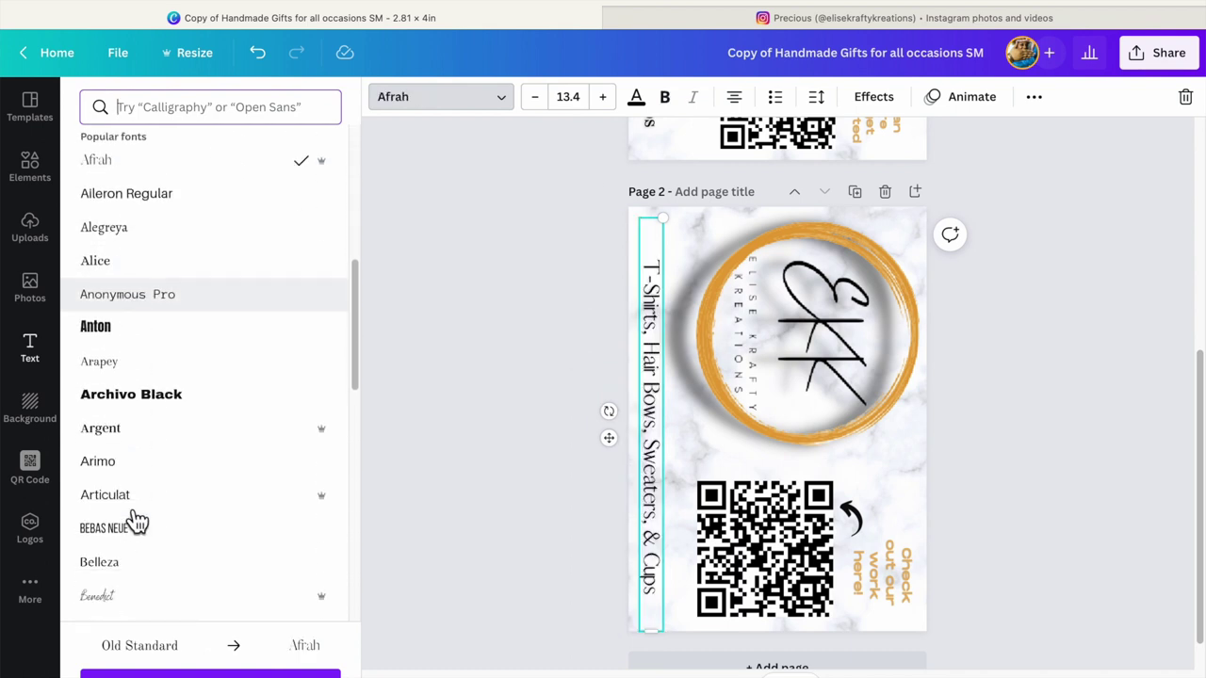
scroll(137, 521, down, 1)
click(155, 426)
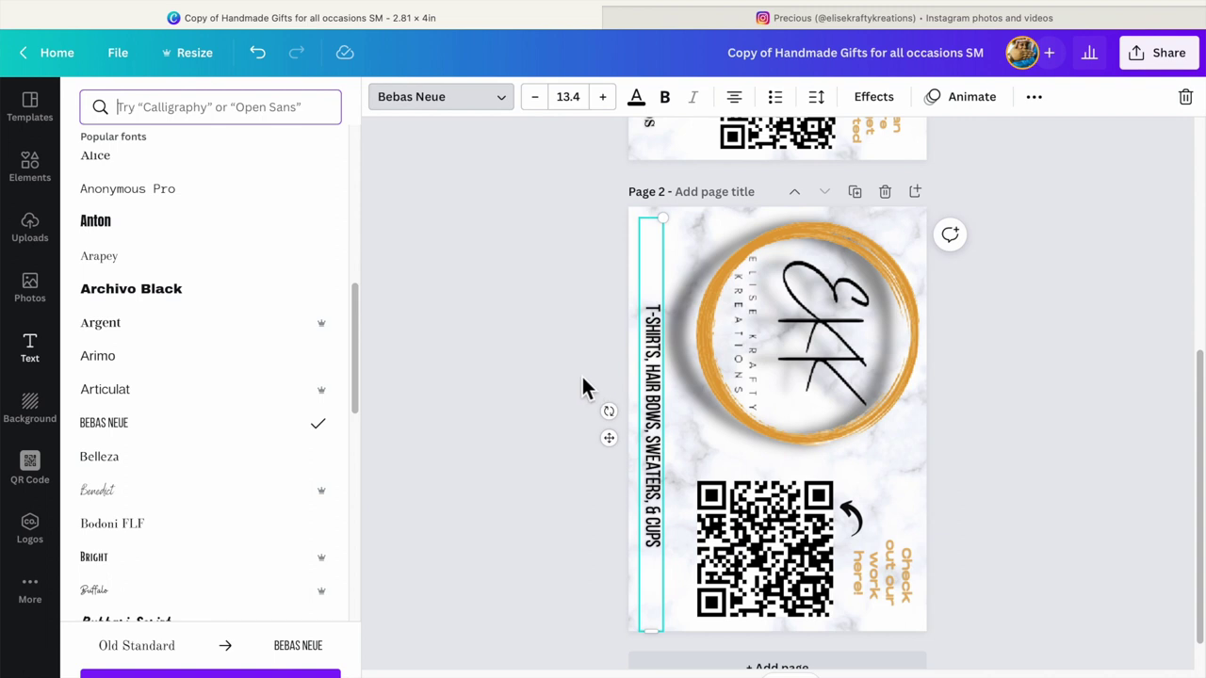
- Enlarge the vertical product list text to size 14.3
drag(666, 231, 684, 199)
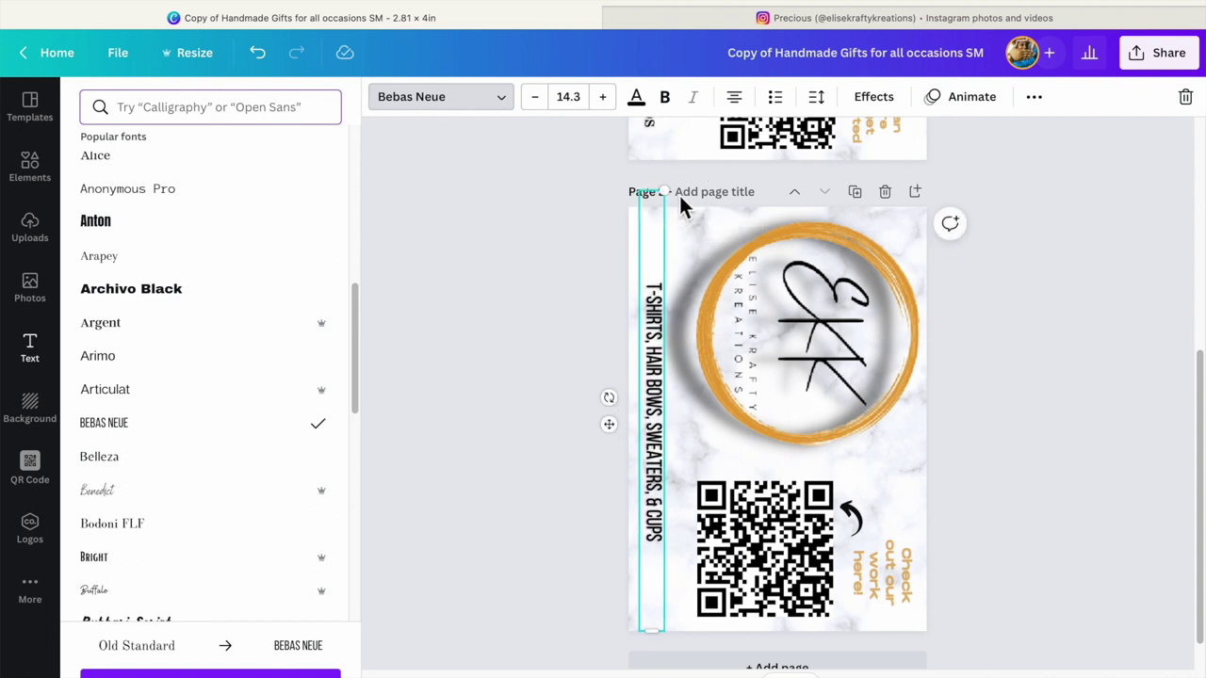
click(650, 323)
click(650, 324)
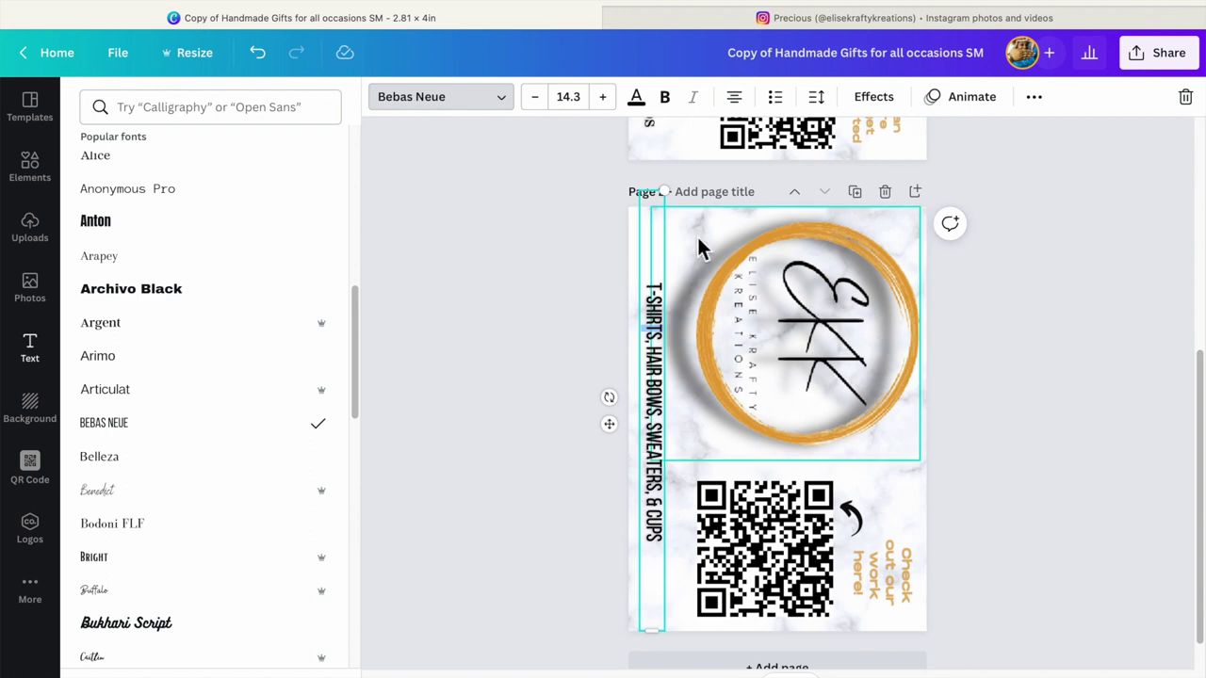
- Increase the page 2 product list to font size 19.3 and nudge it slightly right
click(717, 459)
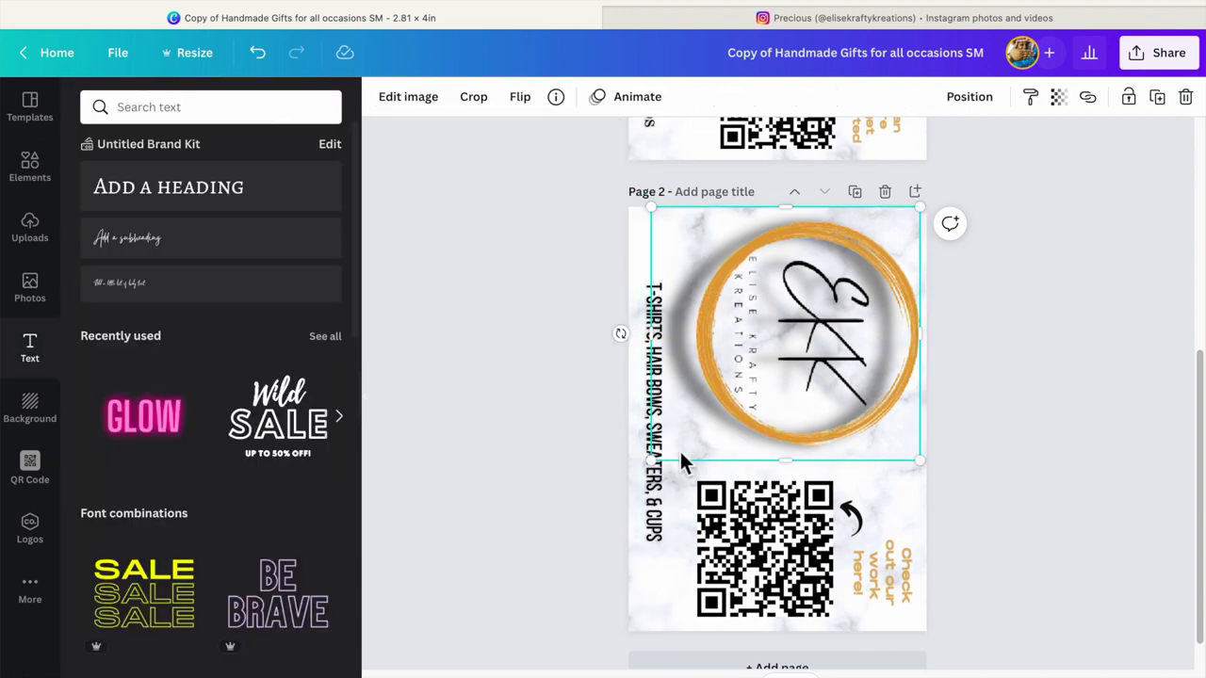
click(651, 499)
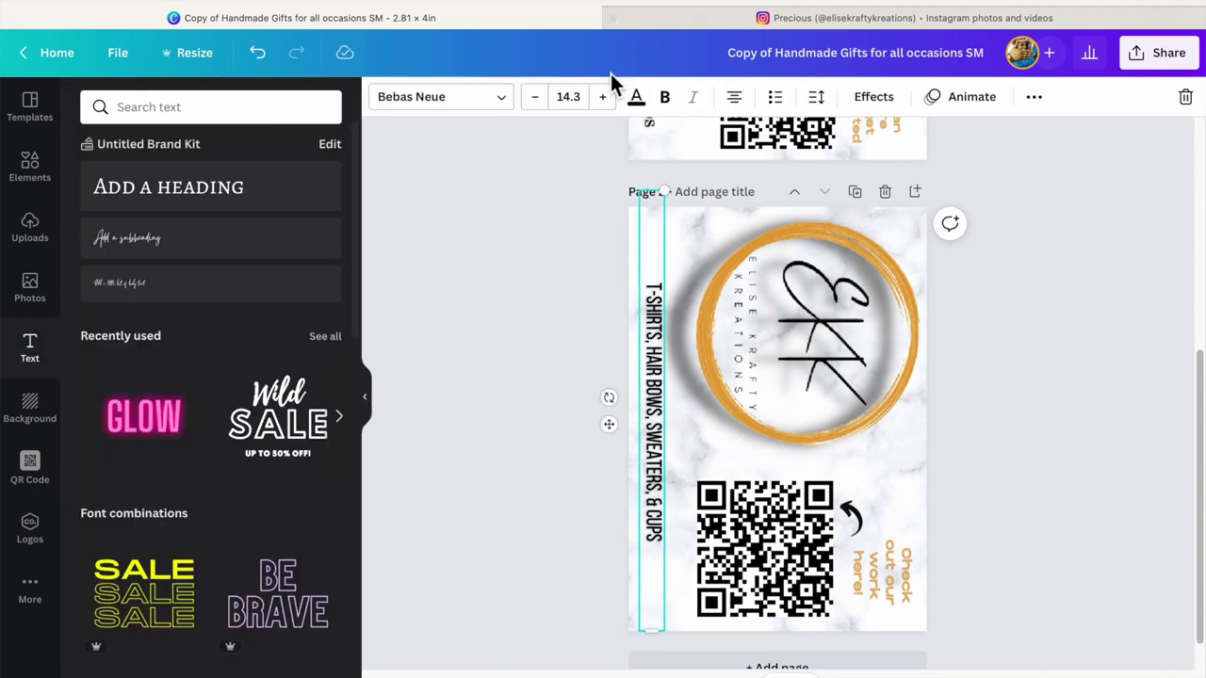
click(606, 110)
click(607, 110)
click(606, 111)
click(607, 110)
click(607, 110)
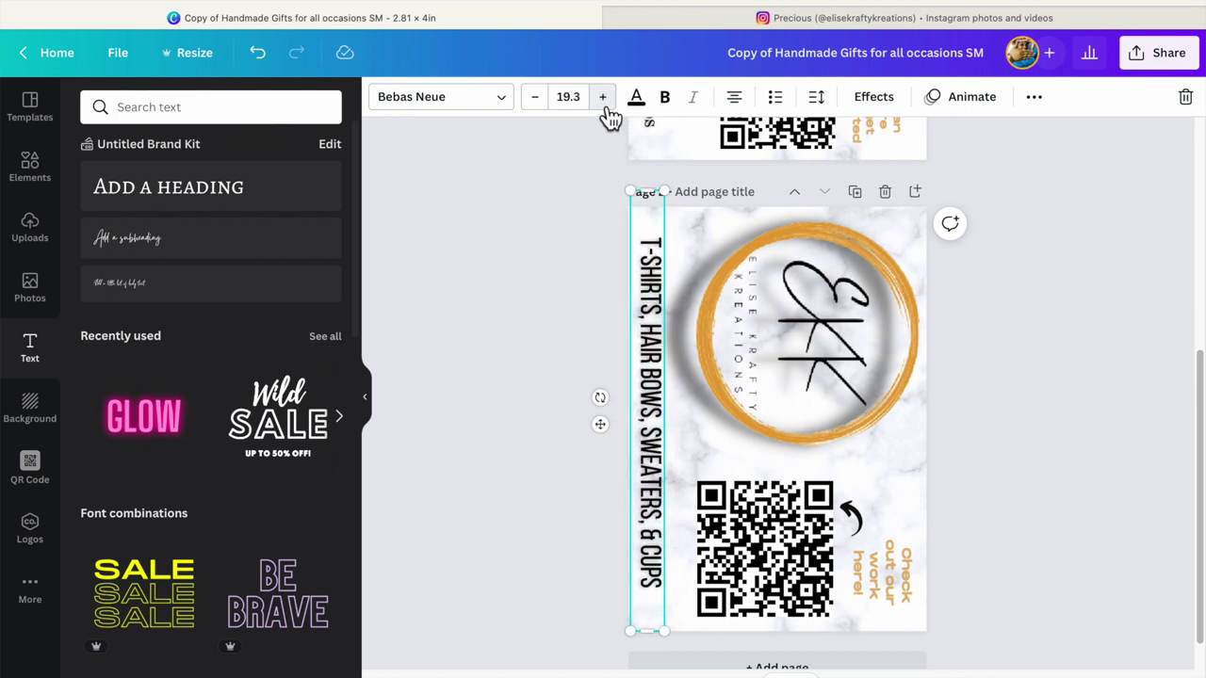
click(580, 278)
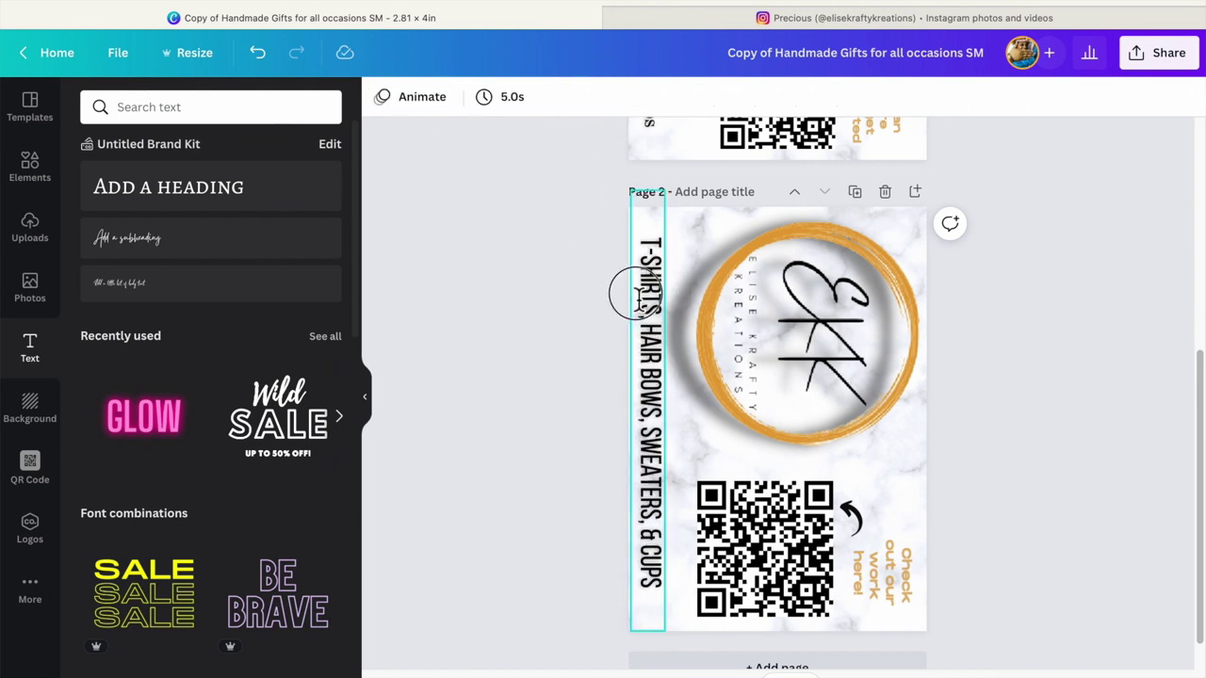
drag(631, 285, 648, 304)
click(572, 350)
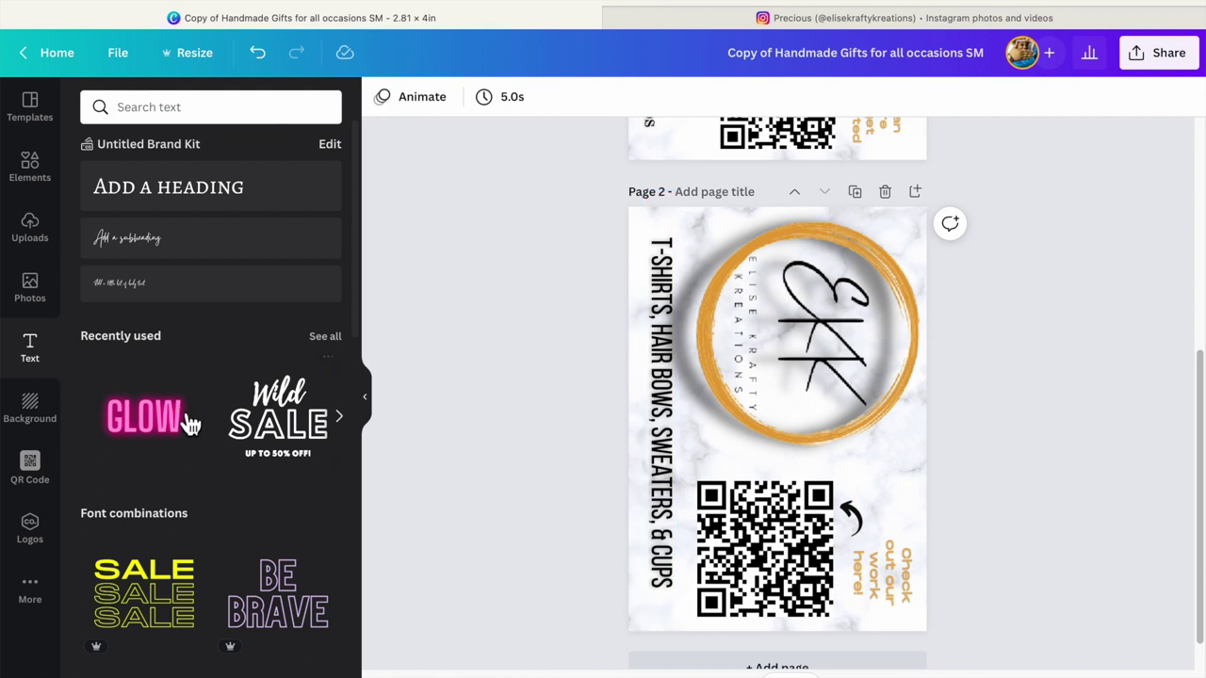
- Search the Elements library for 'accents'
mouse_move(23, 264)
click(28, 168)
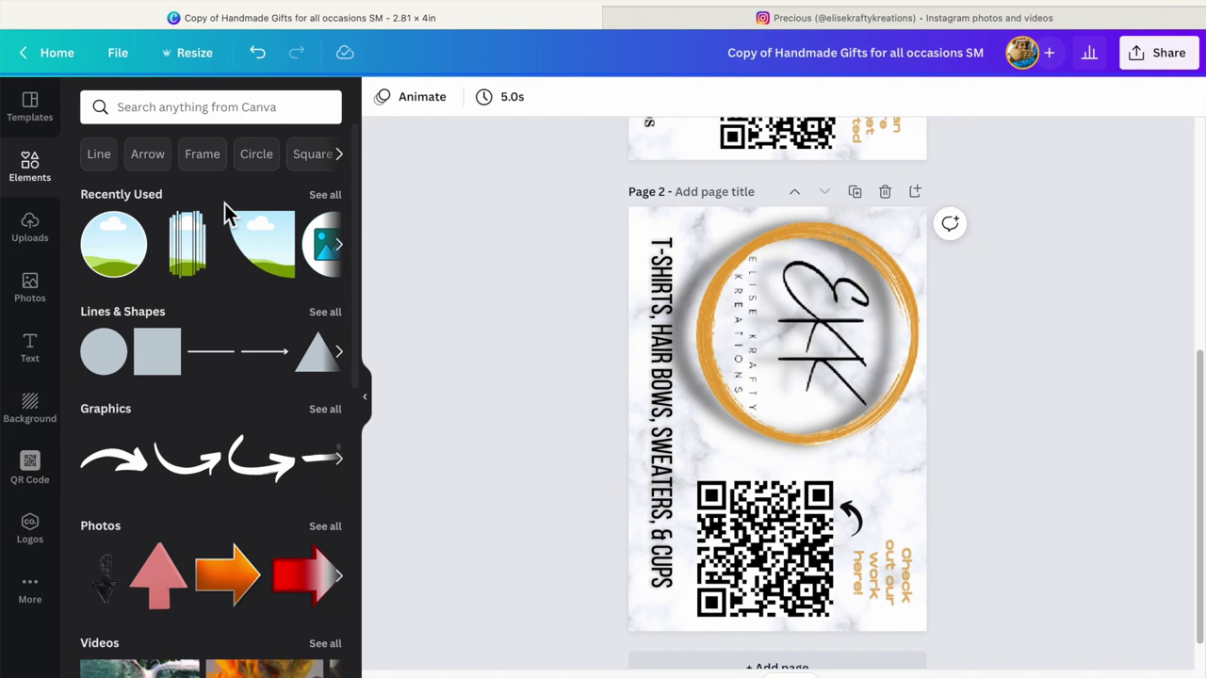
click(186, 109)
text(accents)
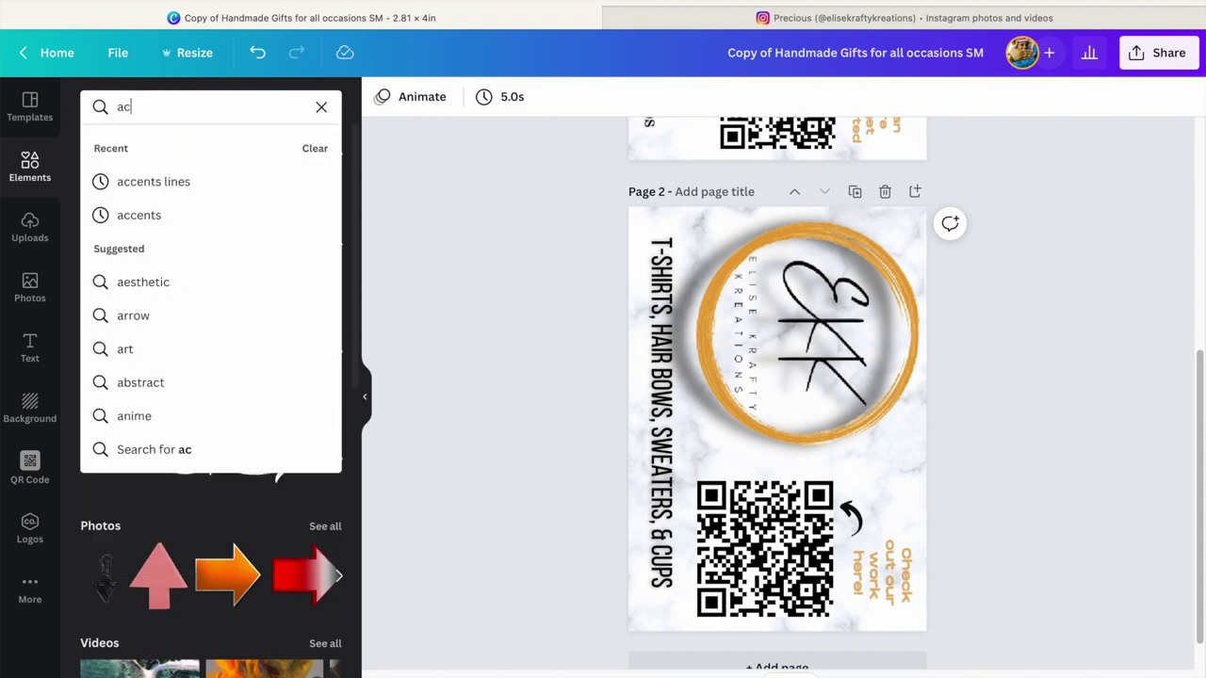
key(Return)
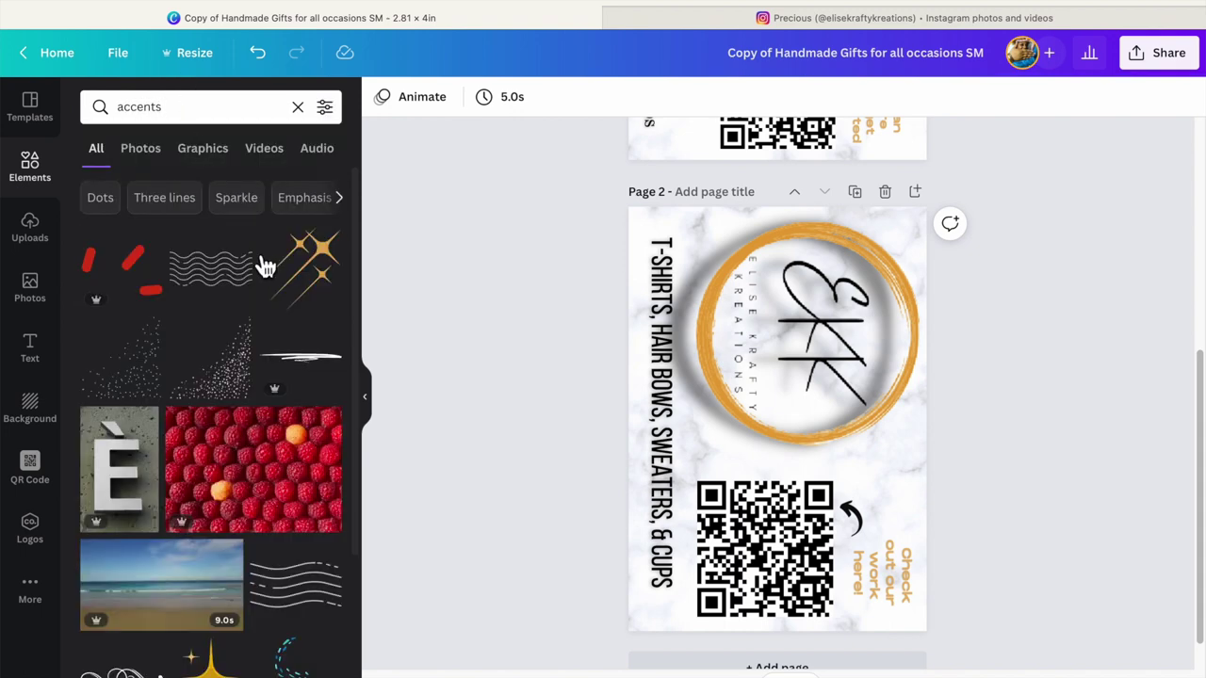
- Browse the accents results, then switch to the Instagram profile browser tab
scroll(292, 330, down, 4)
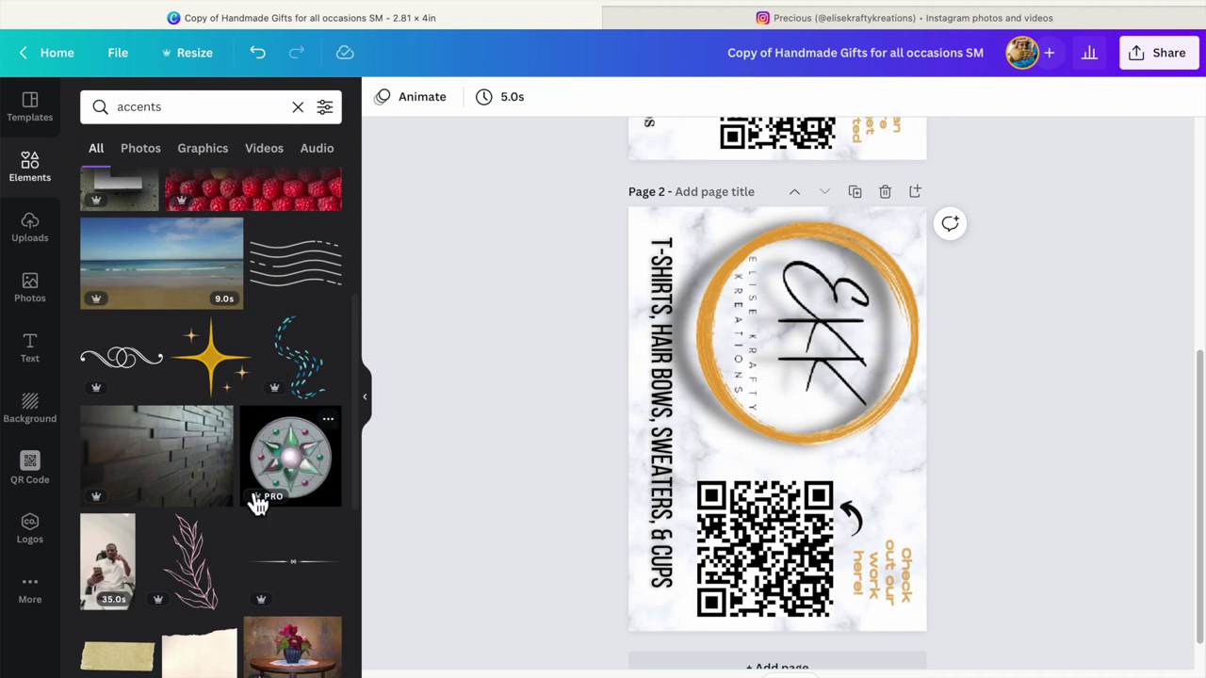
scroll(256, 499, down, 4)
scroll(257, 504, down, 3)
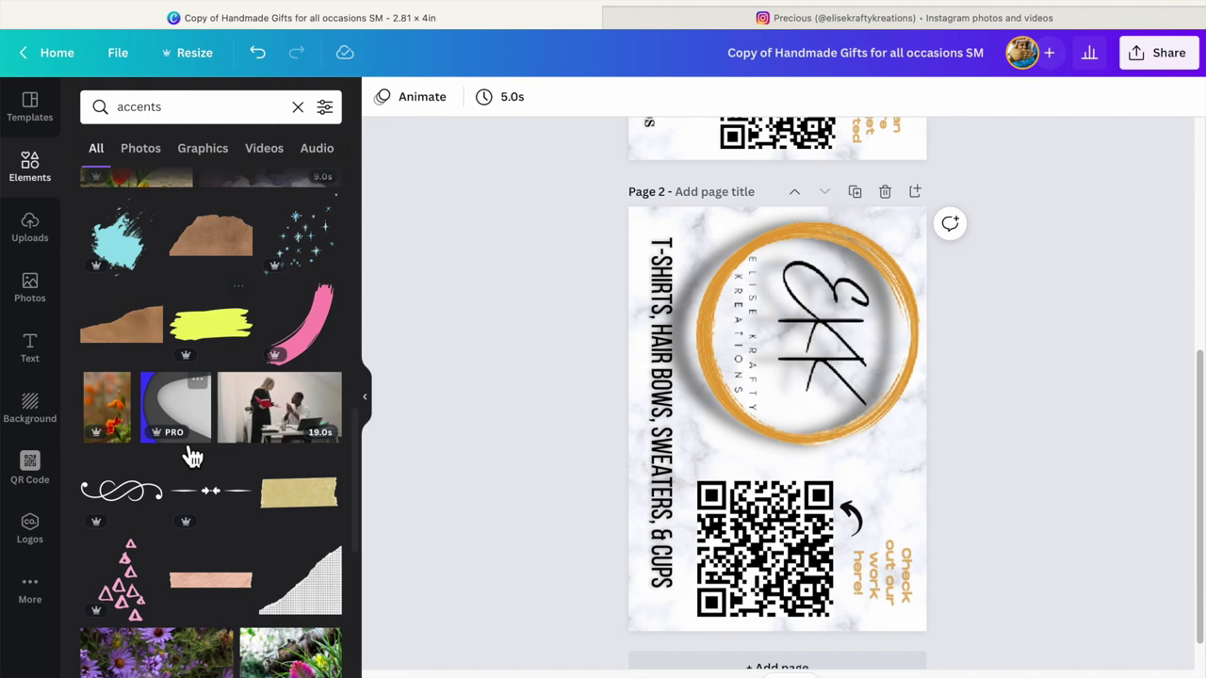
scroll(185, 471, down, 4)
scroll(185, 471, down, 10)
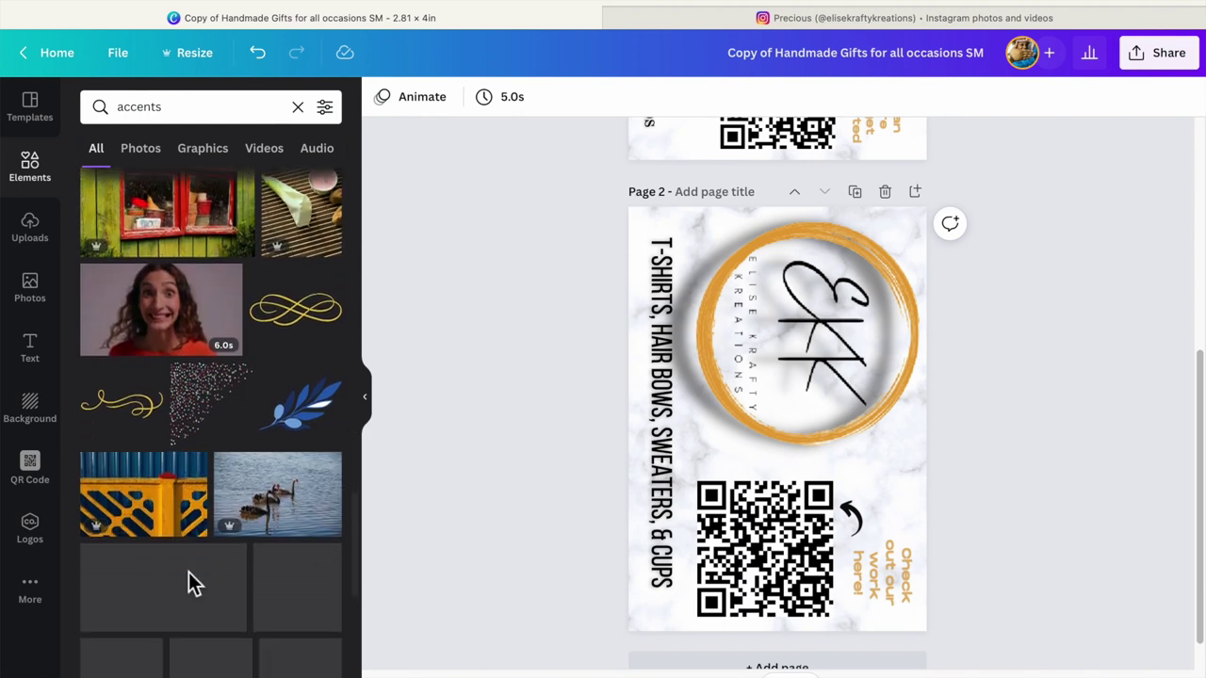
scroll(188, 584, down, 5)
scroll(188, 572, down, 7)
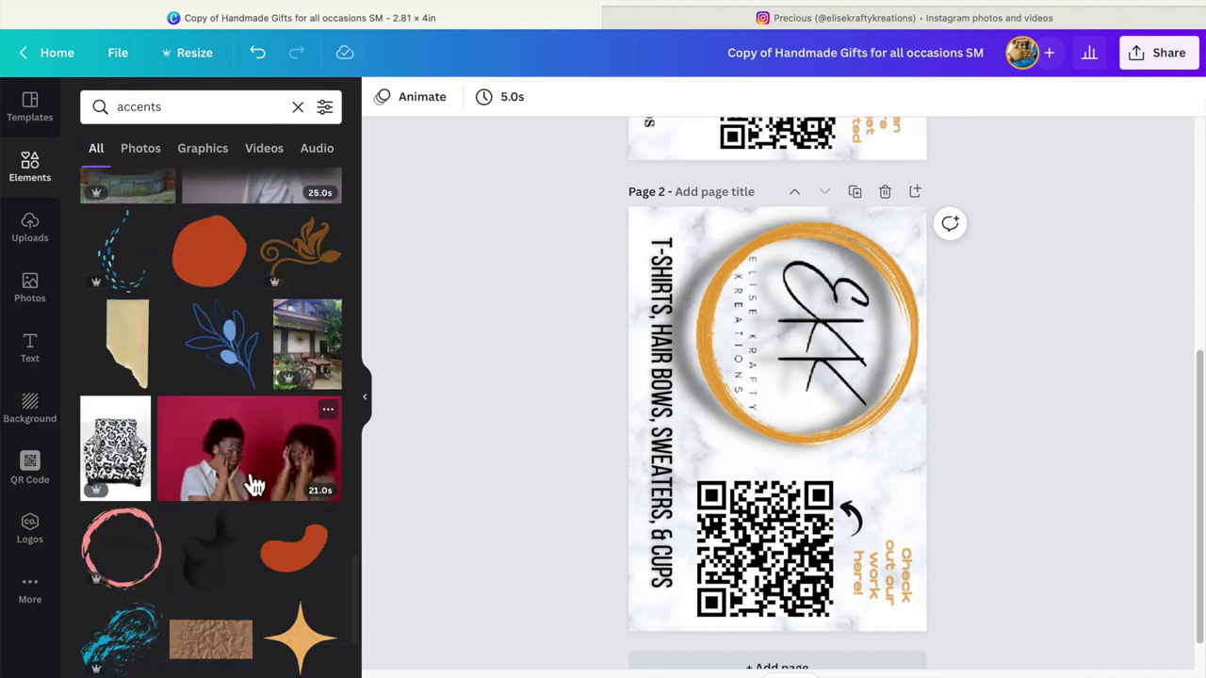
scroll(251, 485, down, 4)
scroll(244, 590, down, 2)
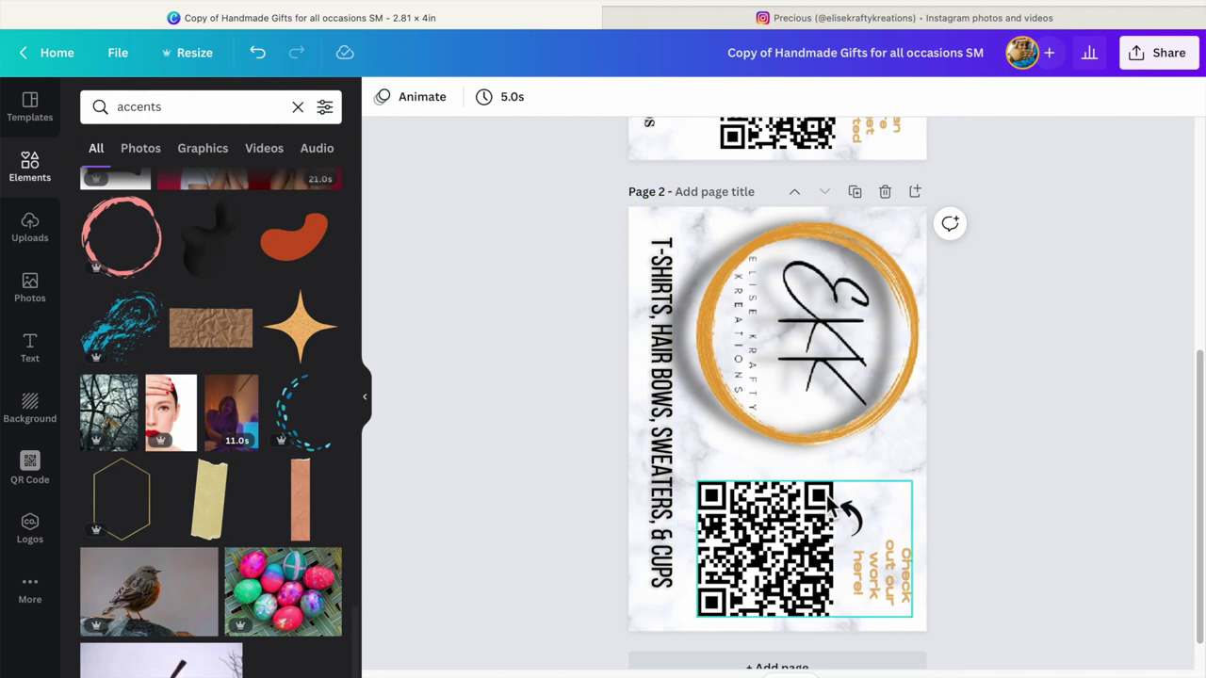
click(792, 397)
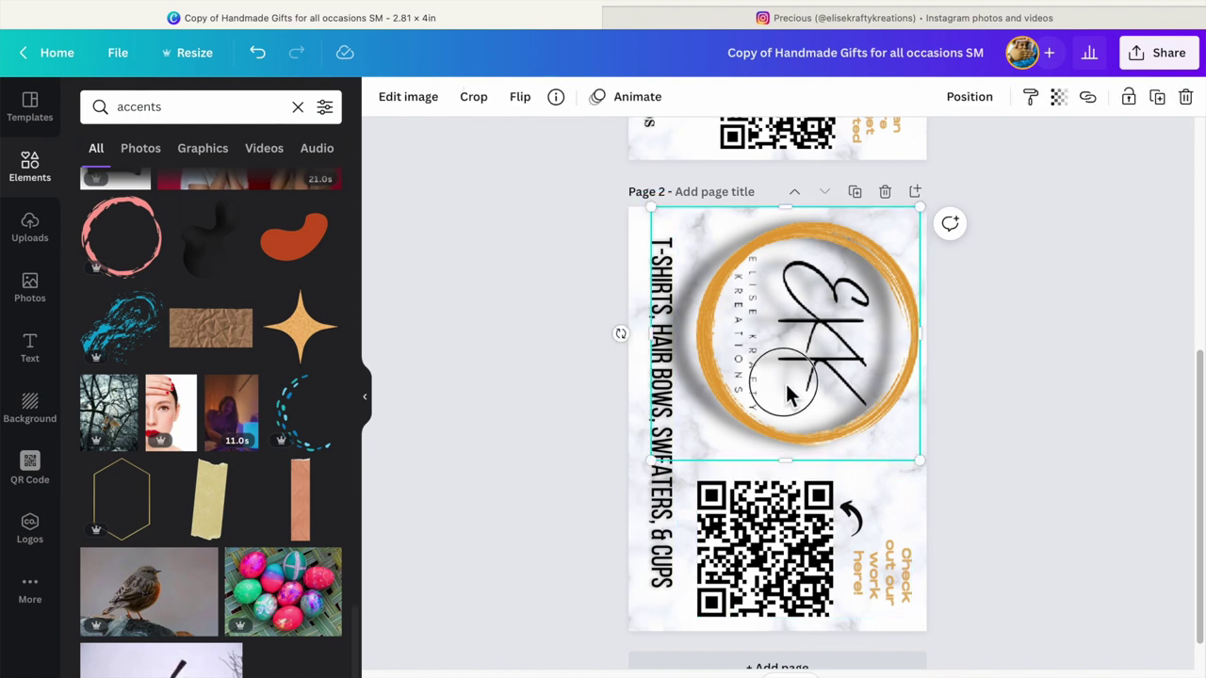
click(587, 390)
scroll(576, 378, up, 5)
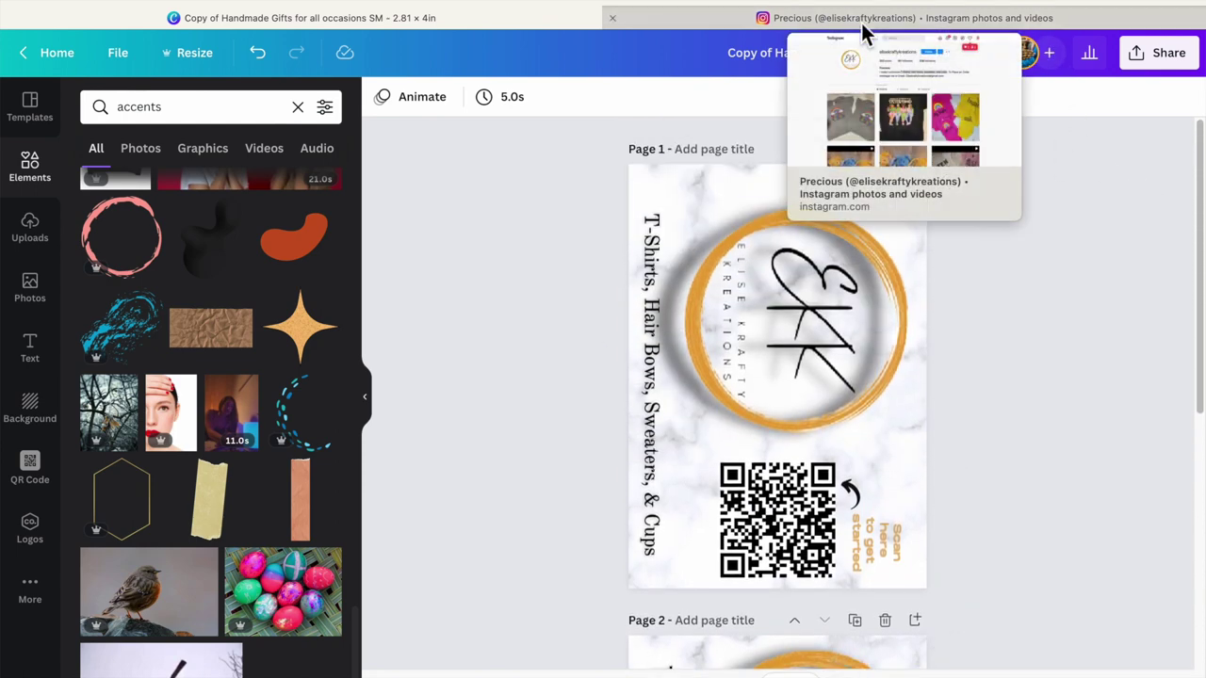
click(699, 31)
- Go to the Sticker Mule website by typing 'stic' in the address bar
click(679, 1)
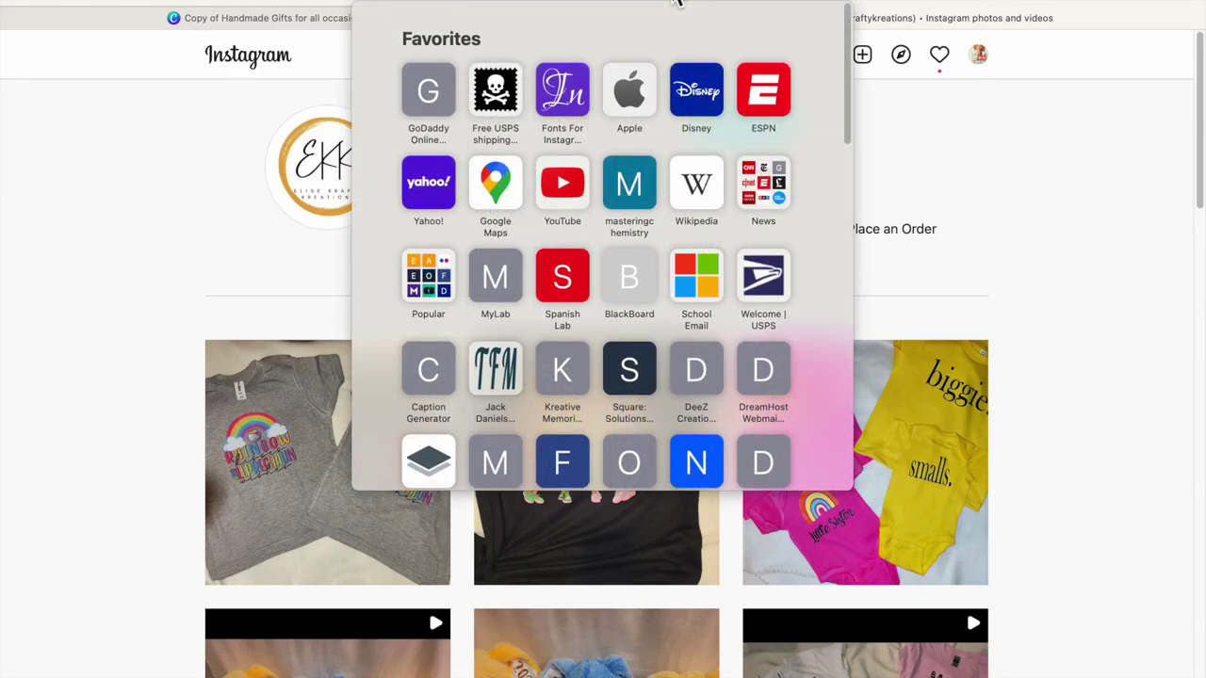
text(stic)
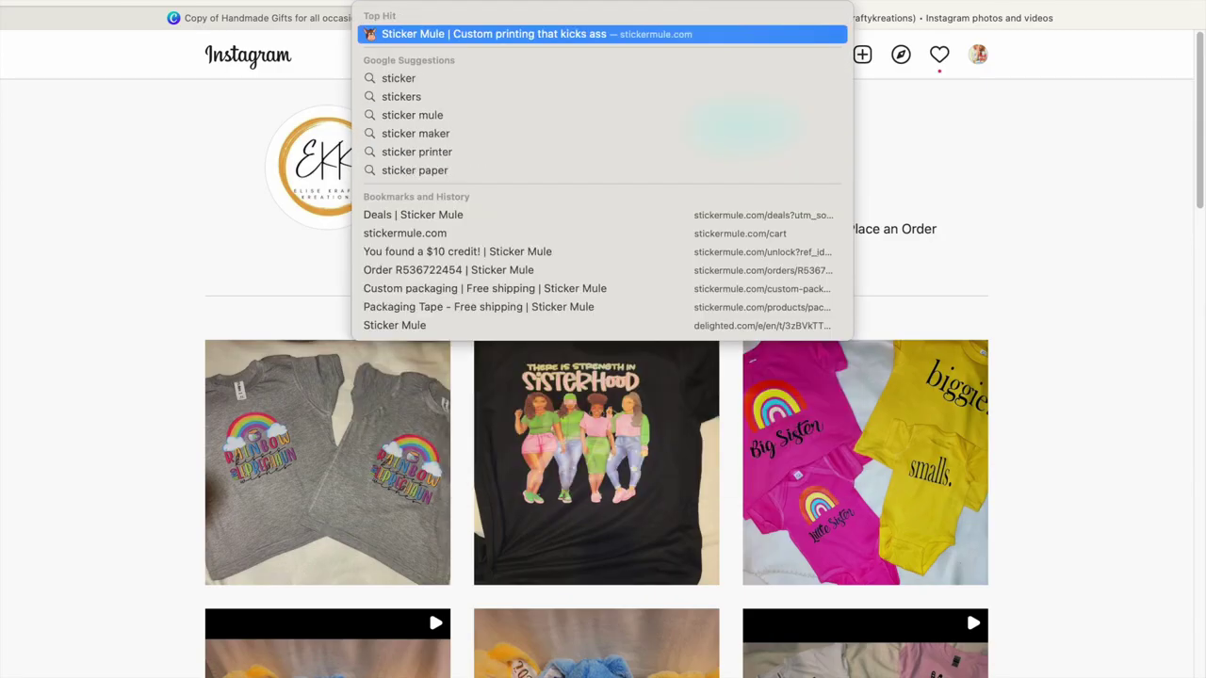
key(Return)
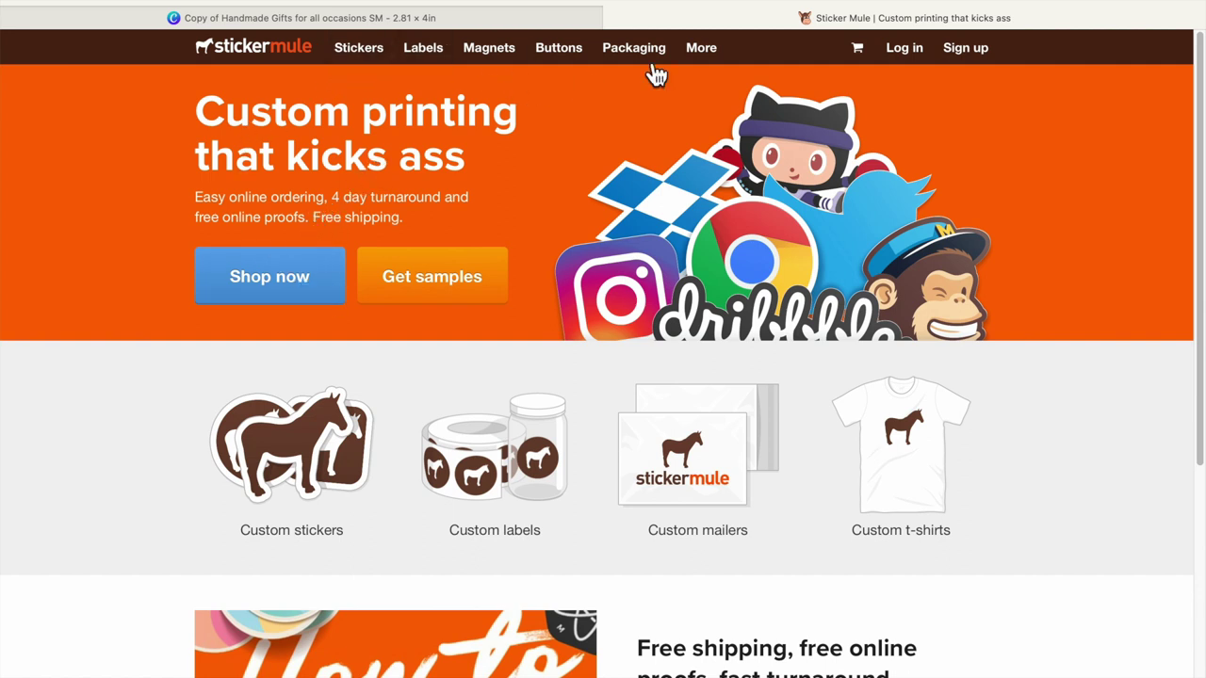
- Browse Sticker Mule's More products and custom stickers pages, then return to the homepage
click(712, 57)
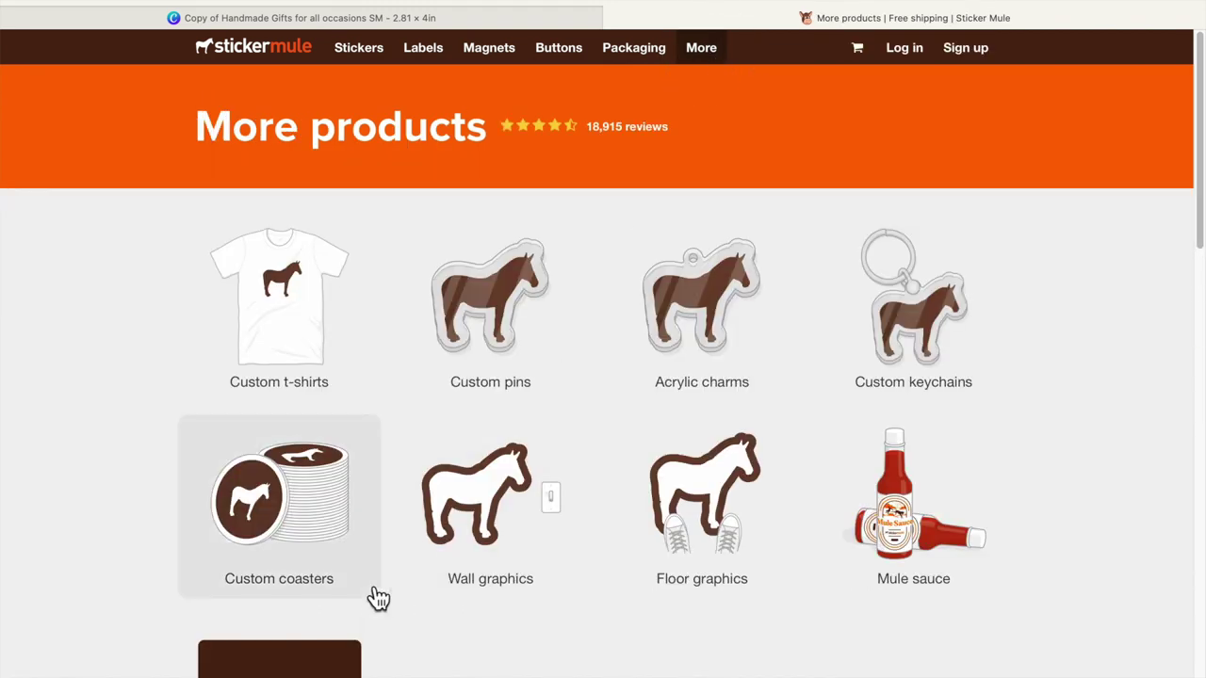
scroll(377, 598, down, 3)
scroll(378, 597, down, 1)
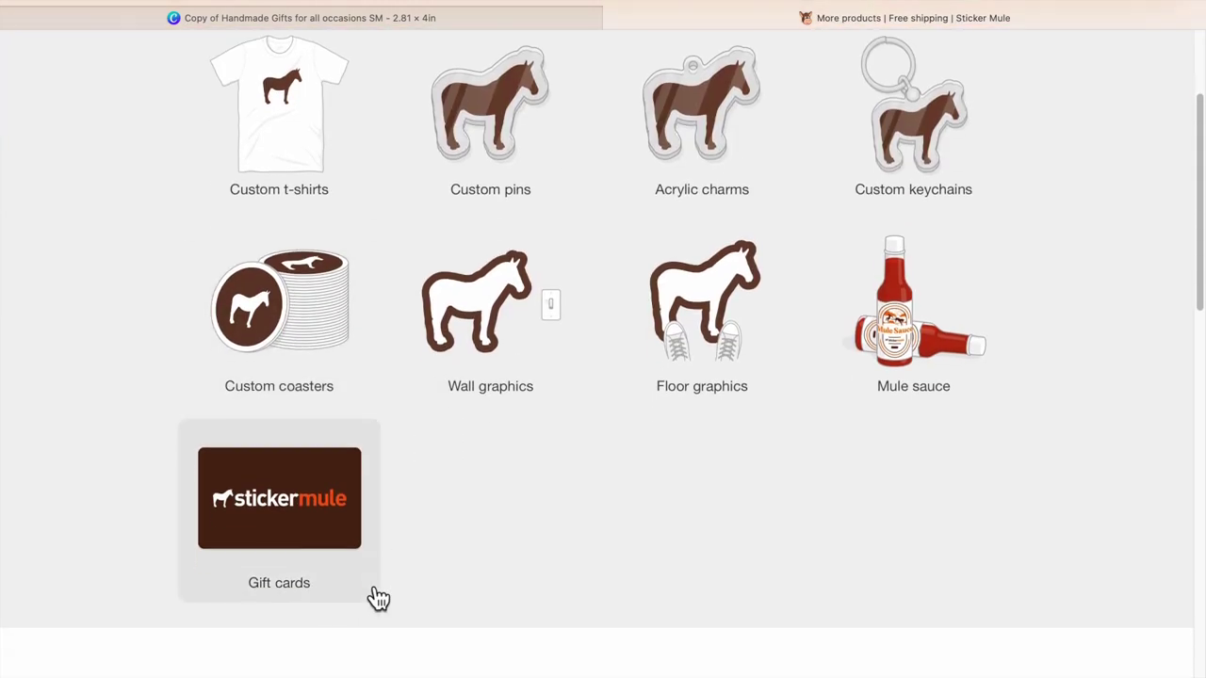
scroll(374, 593, down, 5)
scroll(368, 588, up, 7)
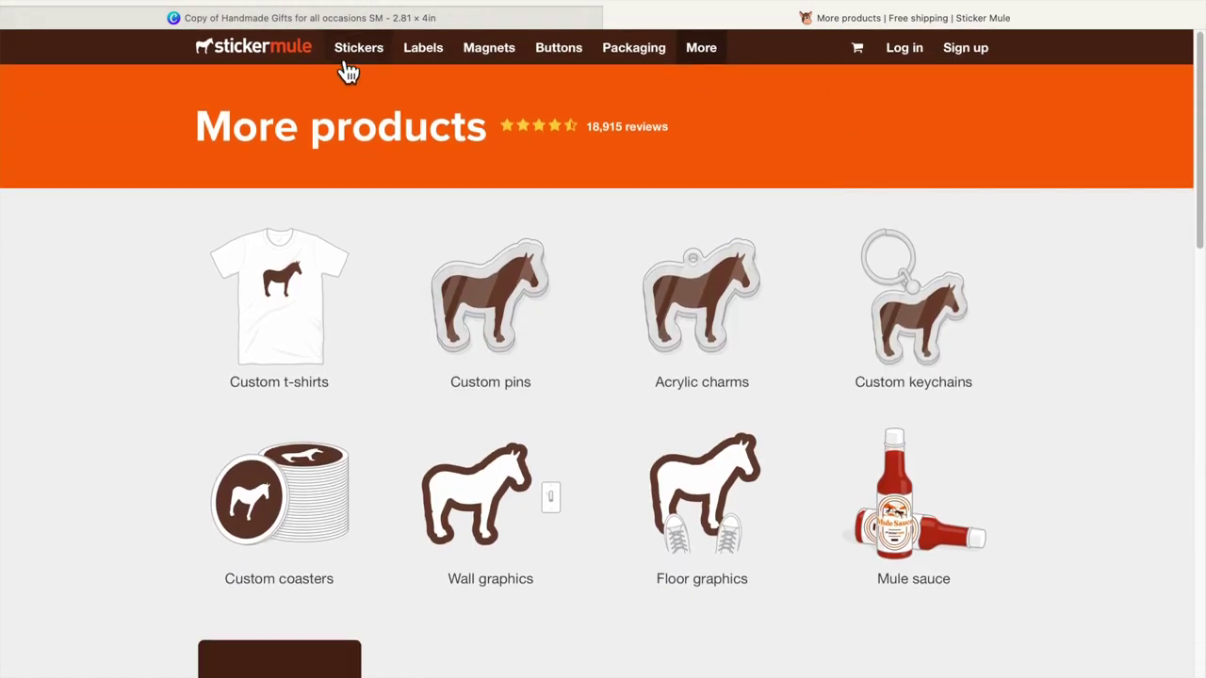
click(345, 63)
click(293, 55)
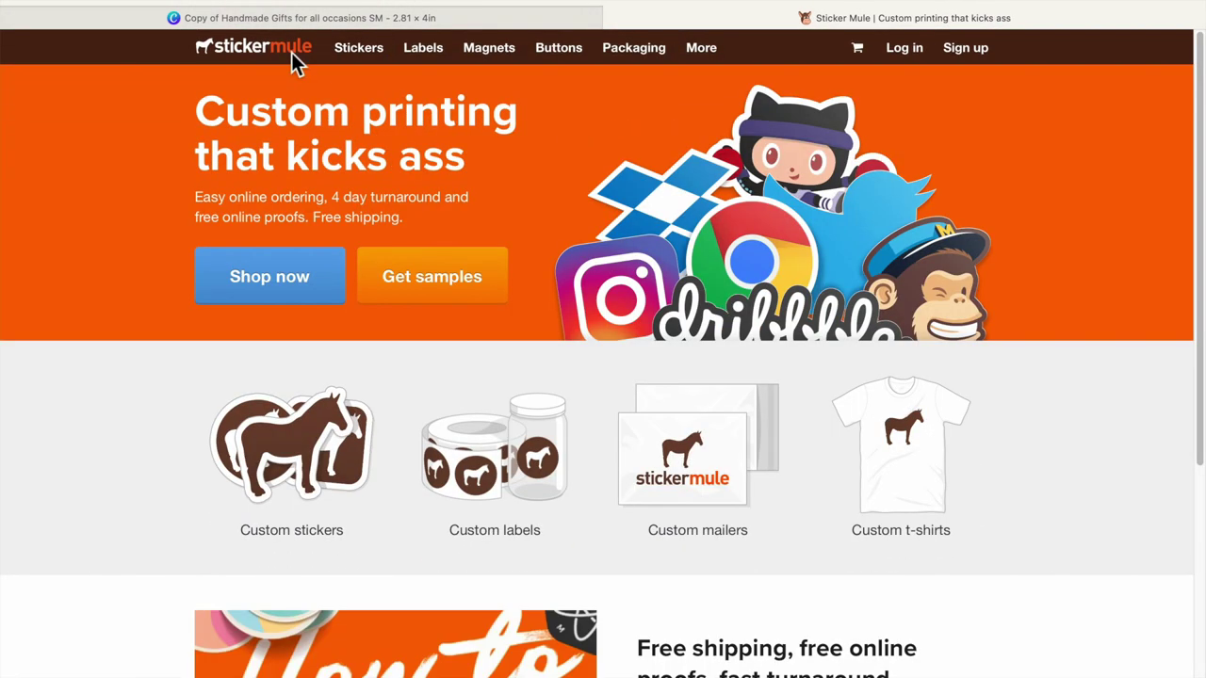
- Scroll through the $9 custom 3" × 100 ft packaging tape deal details
scroll(495, 452, down, 4)
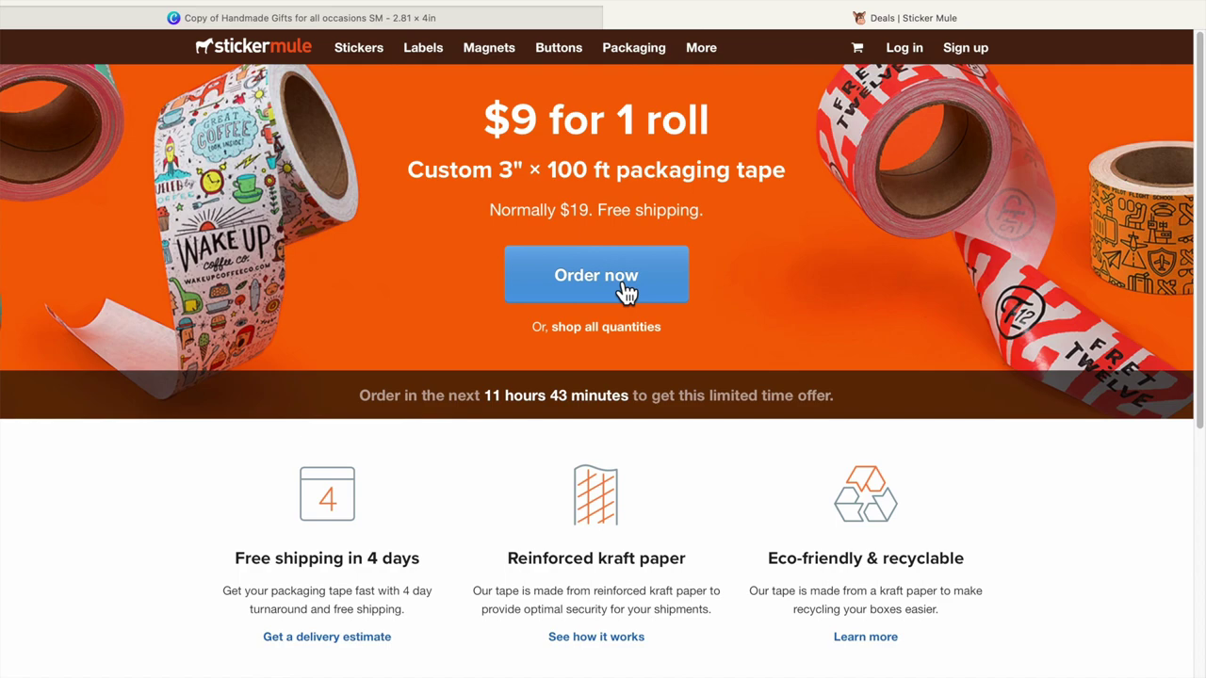
scroll(799, 306, down, 5)
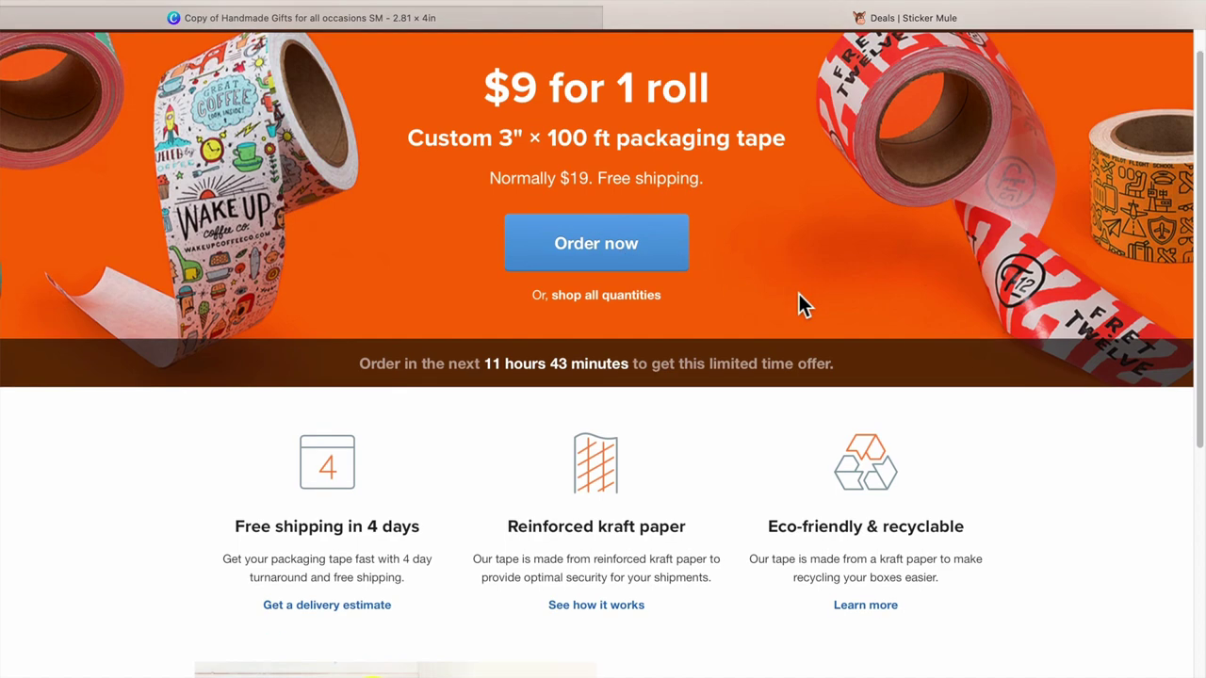
scroll(799, 298, down, 2)
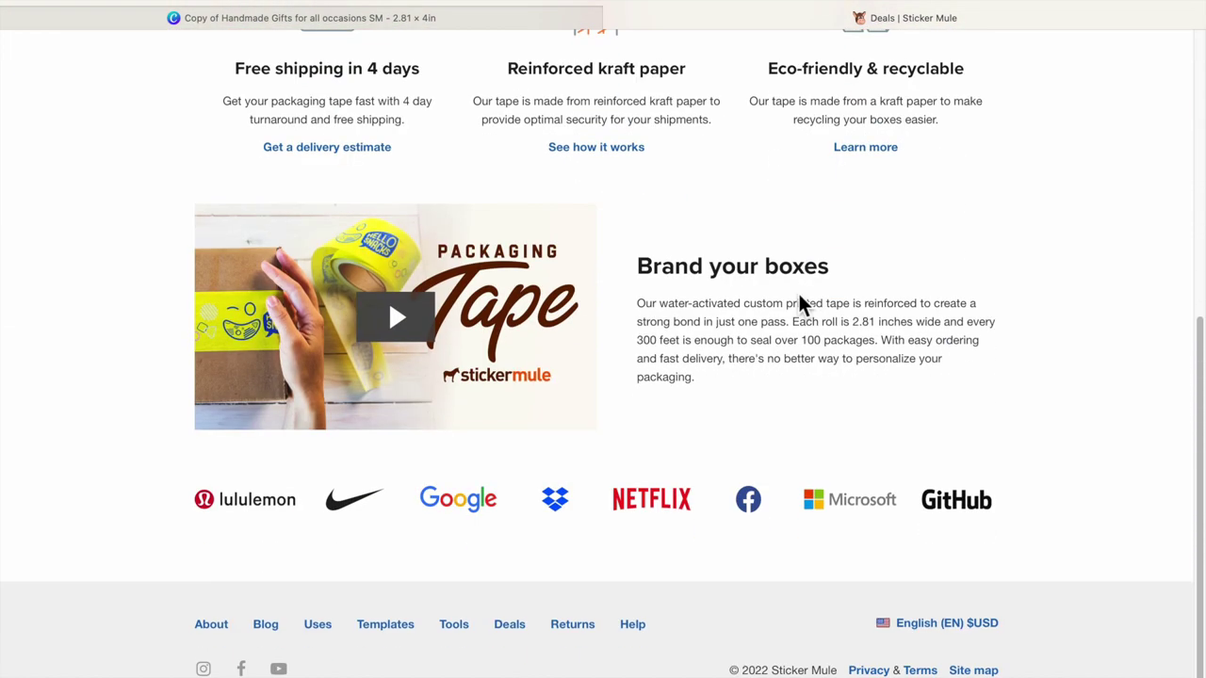
scroll(799, 296, up, 7)
scroll(799, 306, down, 1)
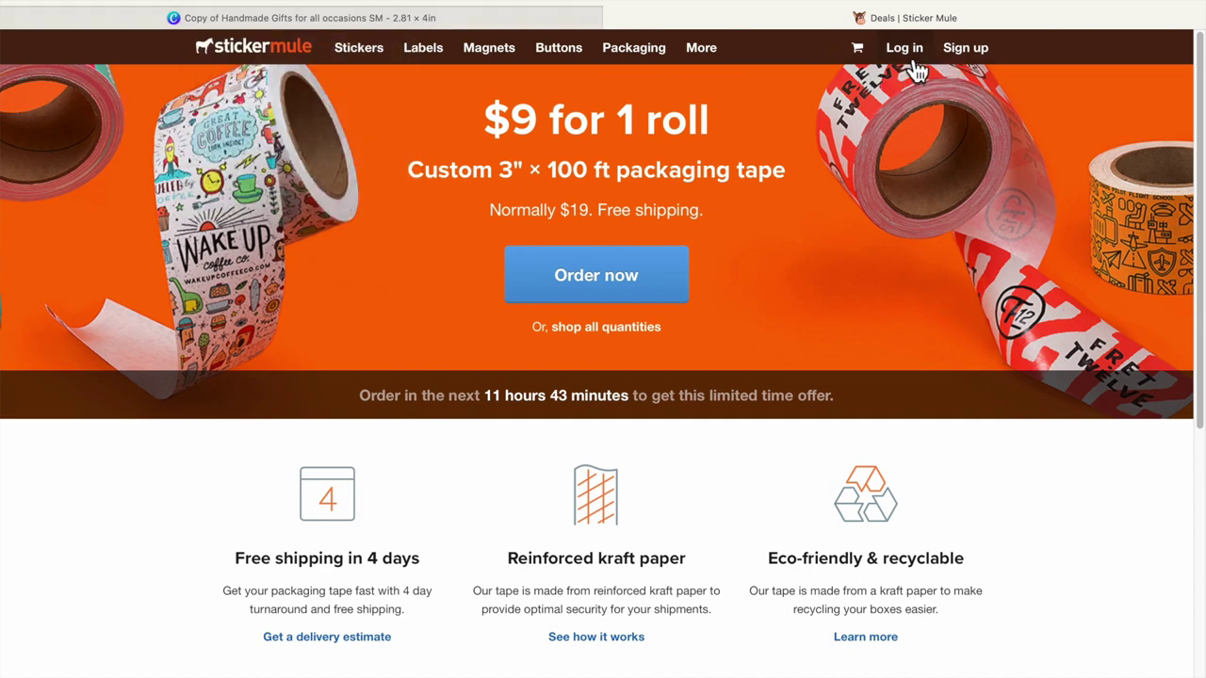
- Log in to Sticker Mule with a Google account and return to the tape deal page
click(908, 55)
click(537, 319)
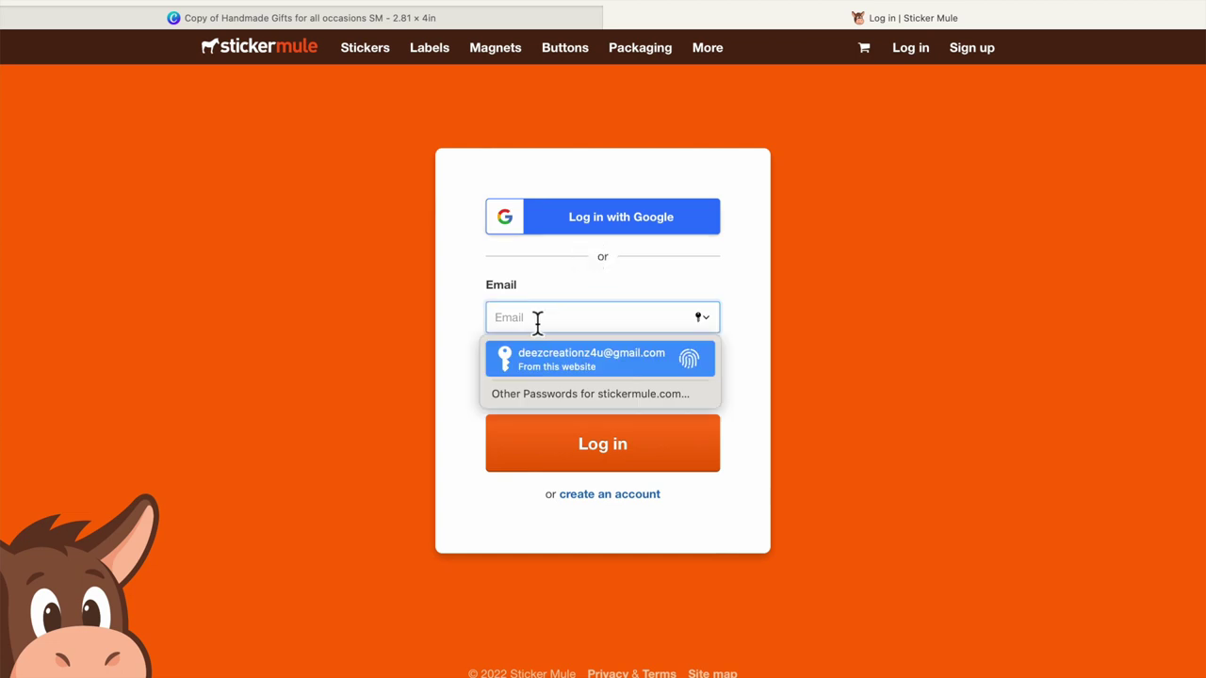
click(538, 360)
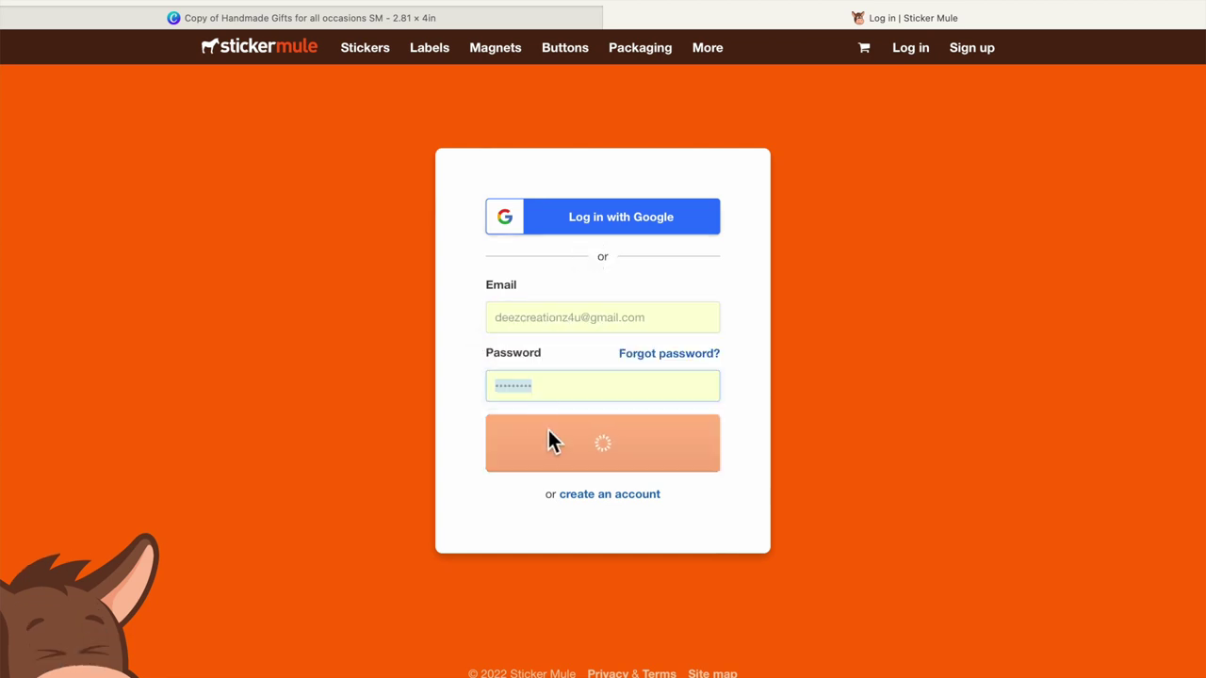
click(603, 316)
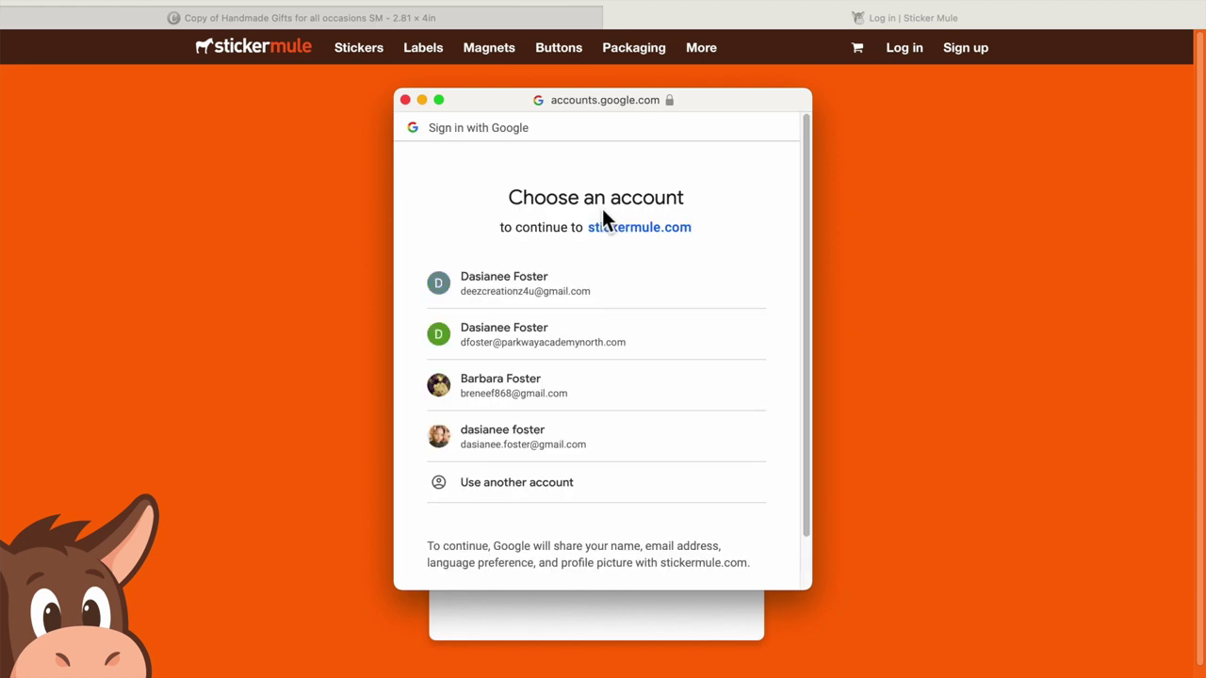
click(515, 296)
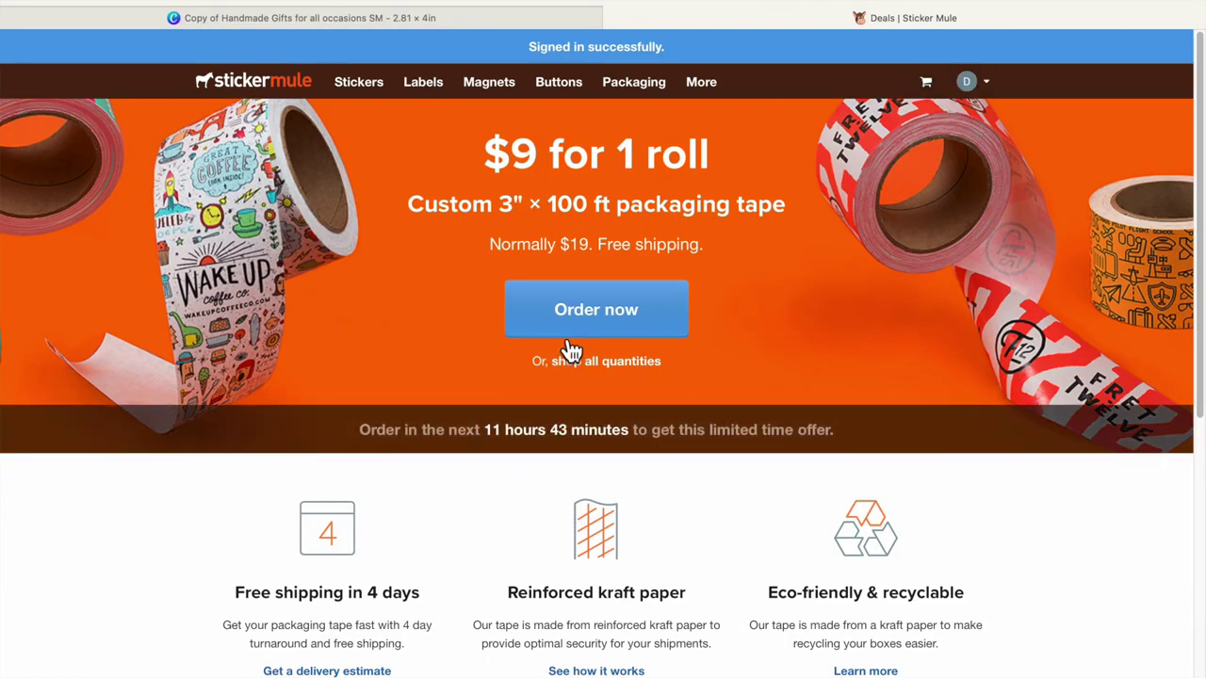
scroll(566, 337, down, 6)
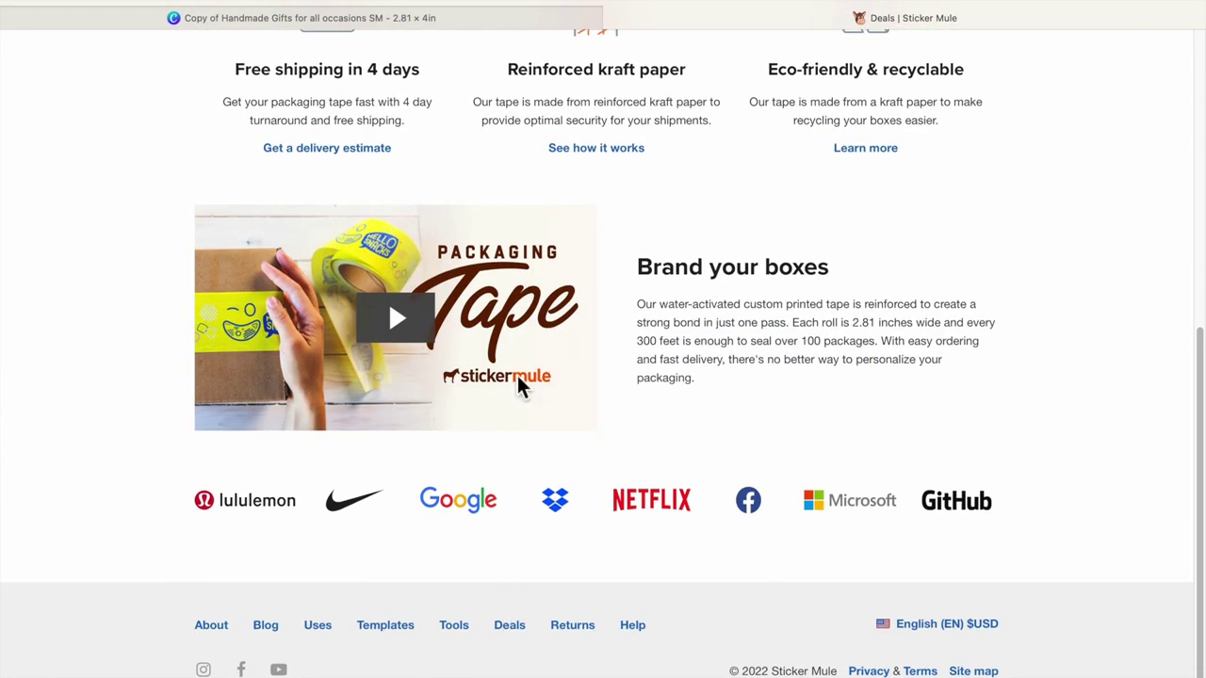
scroll(519, 382, up, 6)
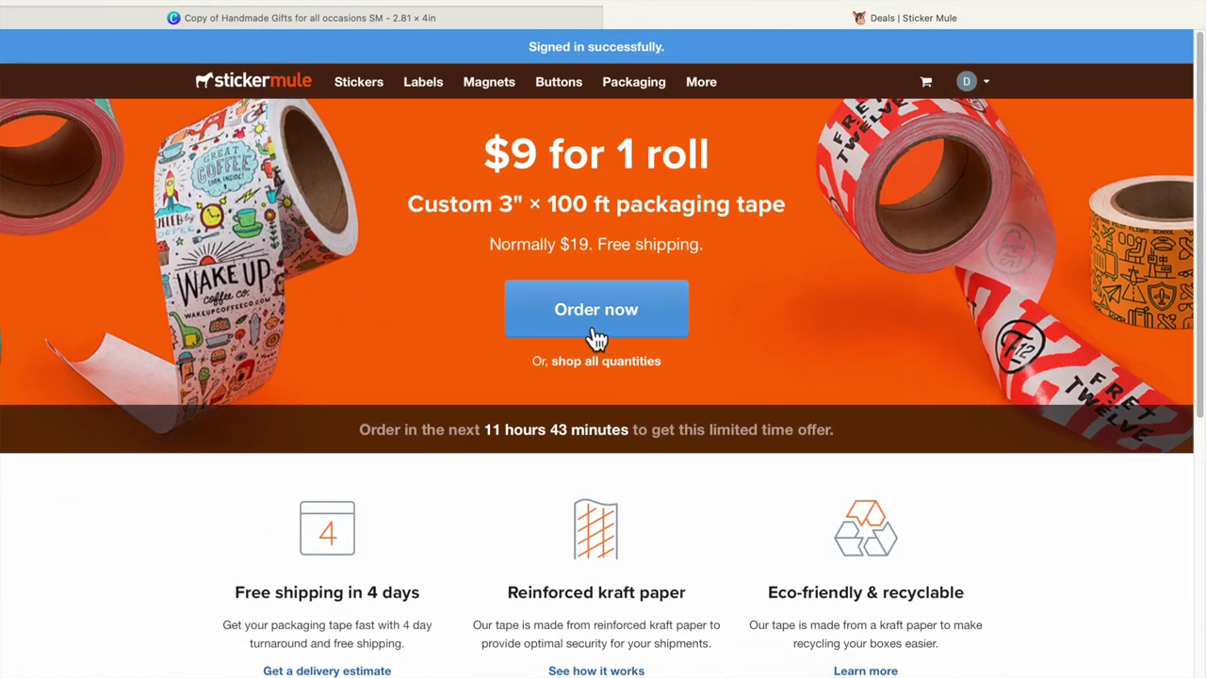
- Start the $9 packaging tape order and open the artwork file picker
click(594, 335)
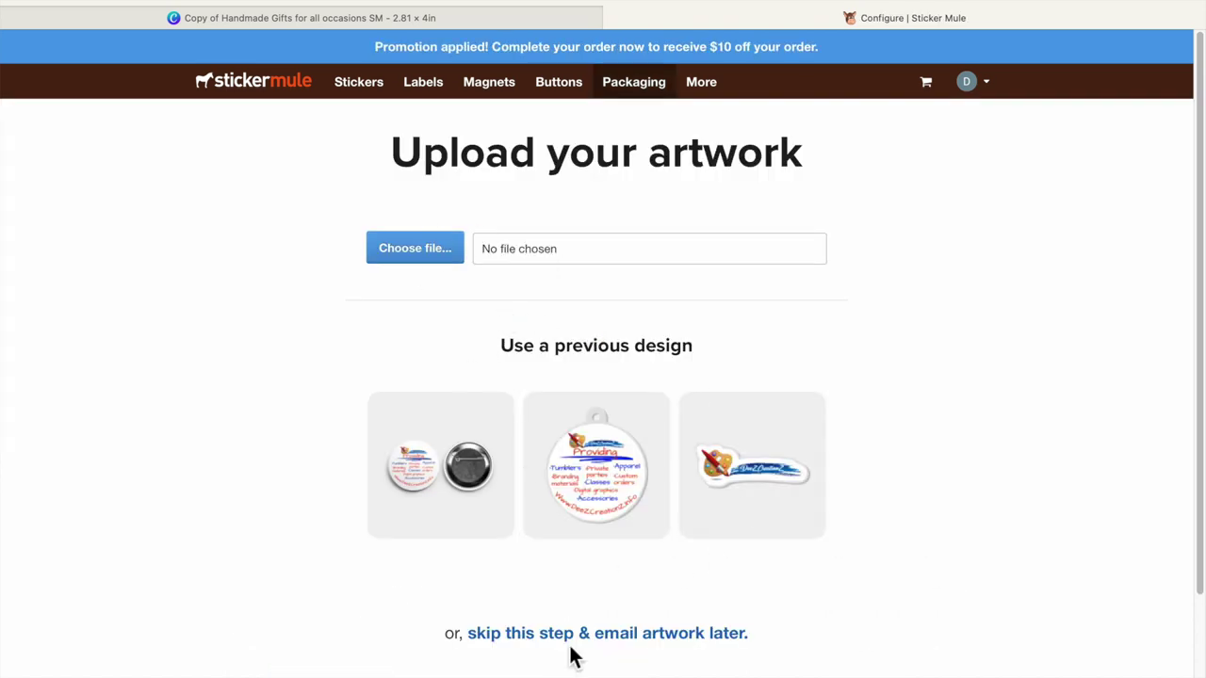
click(424, 264)
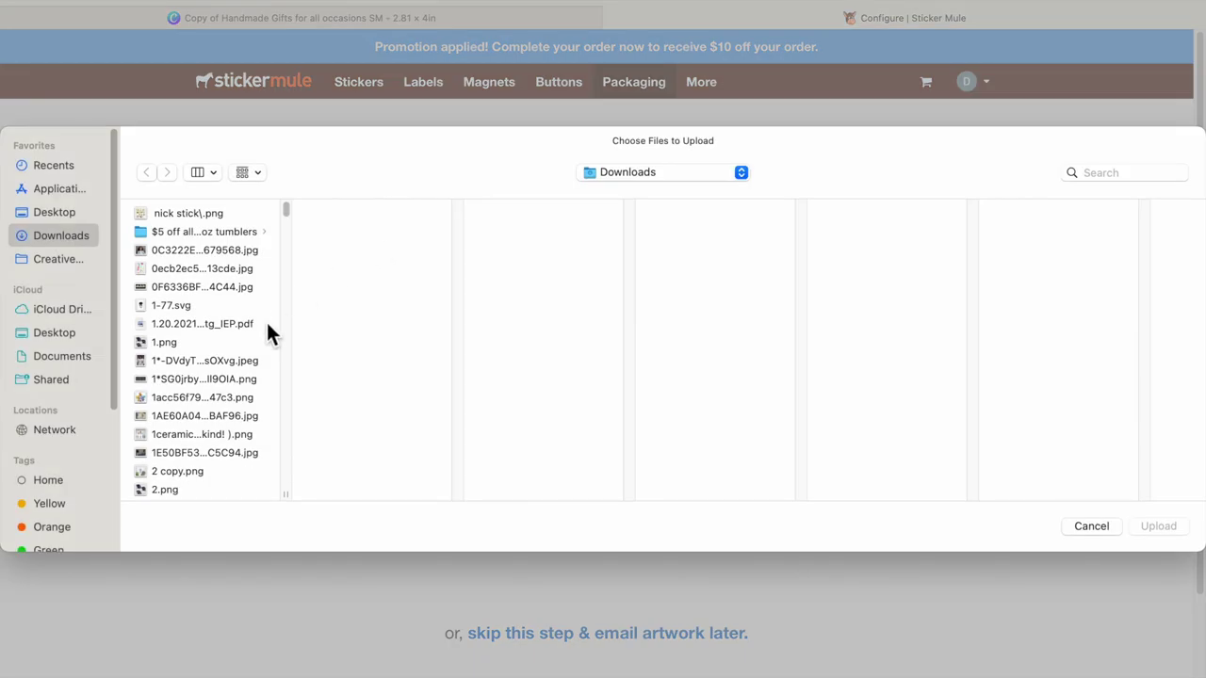
scroll(230, 382, down, 10)
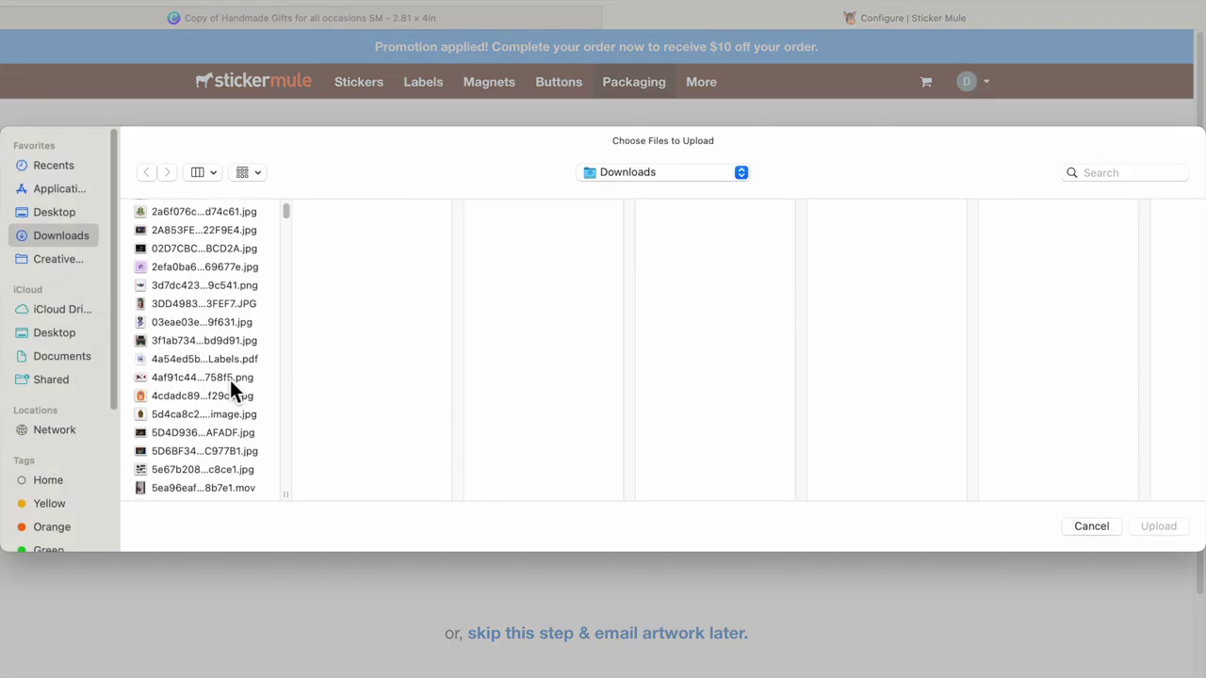
scroll(230, 382, down, 5)
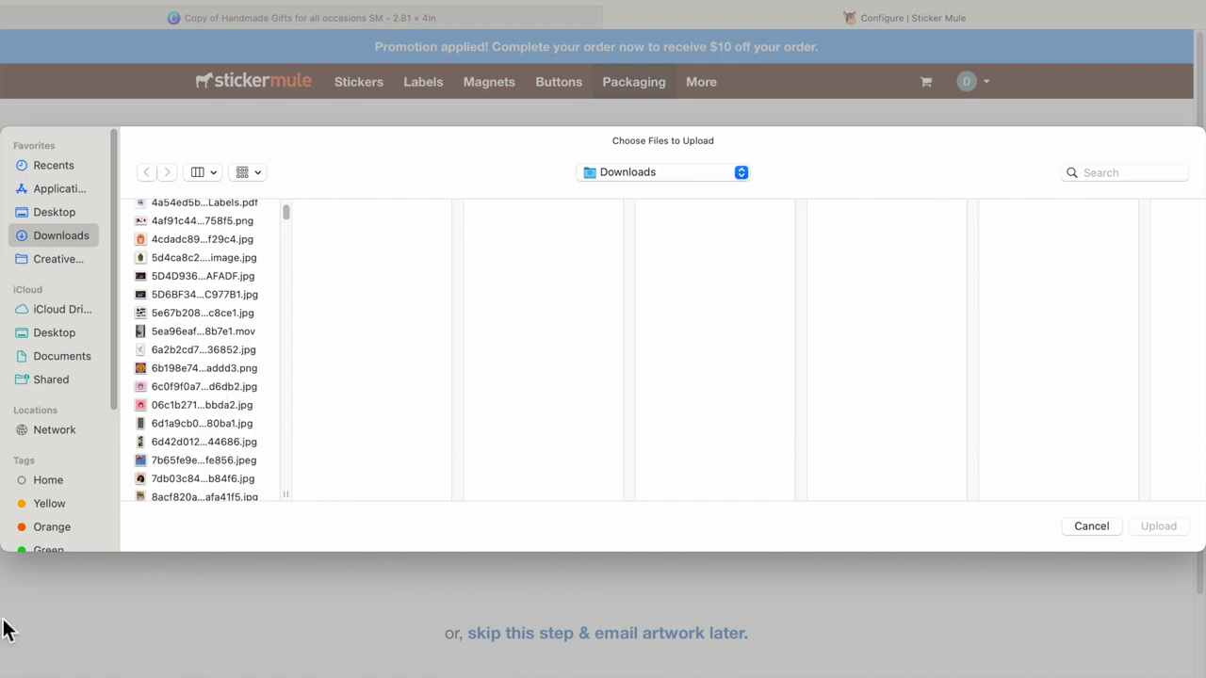
- Upload Handmade Gifts for all occasions SM.png from Downloads as the tape artwork and continue
click(54, 655)
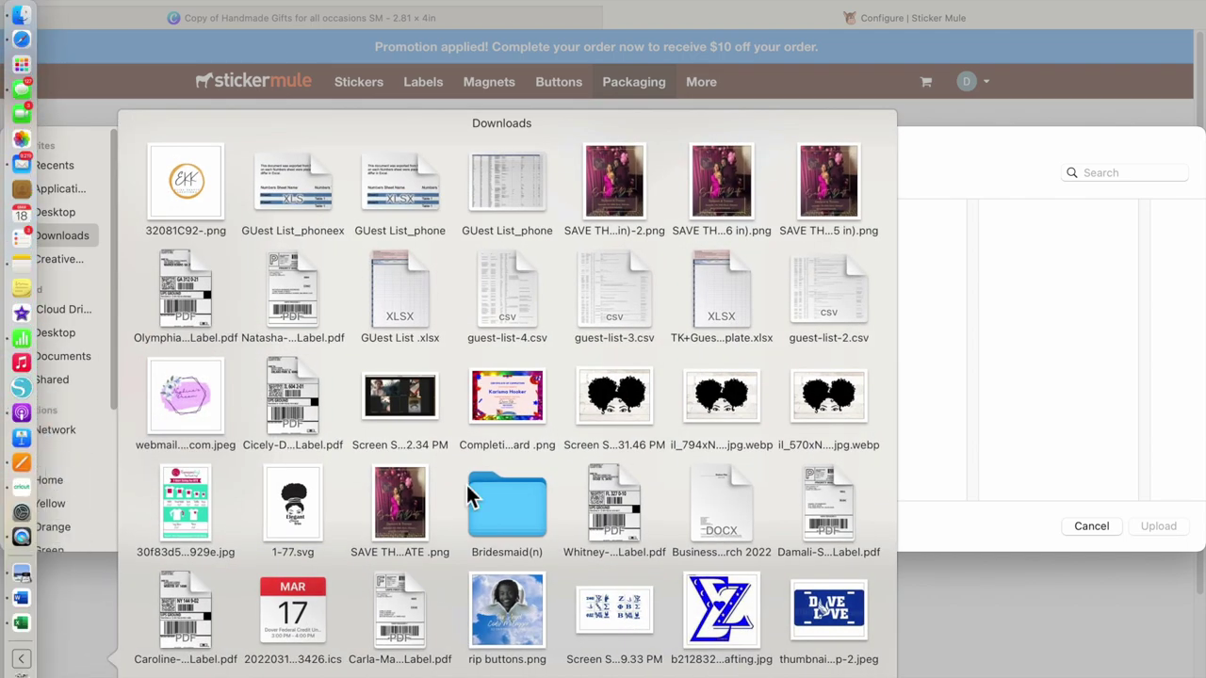
scroll(469, 490, down, 1)
scroll(465, 483, down, 3)
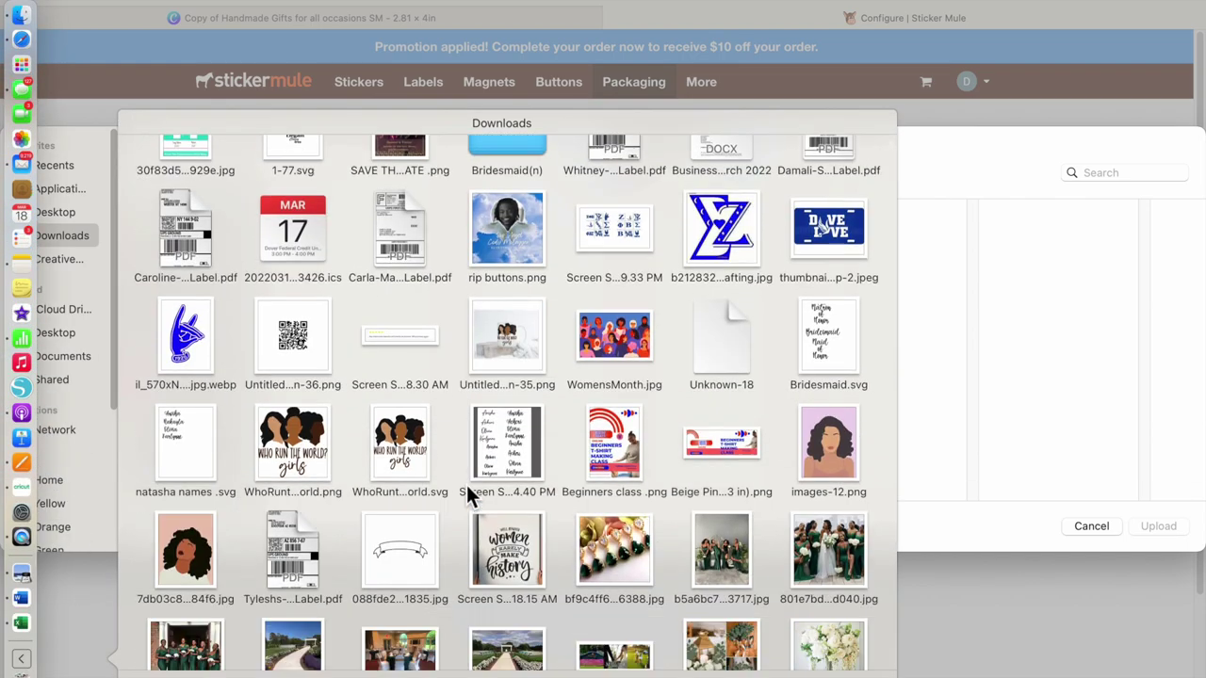
scroll(466, 486, down, 10)
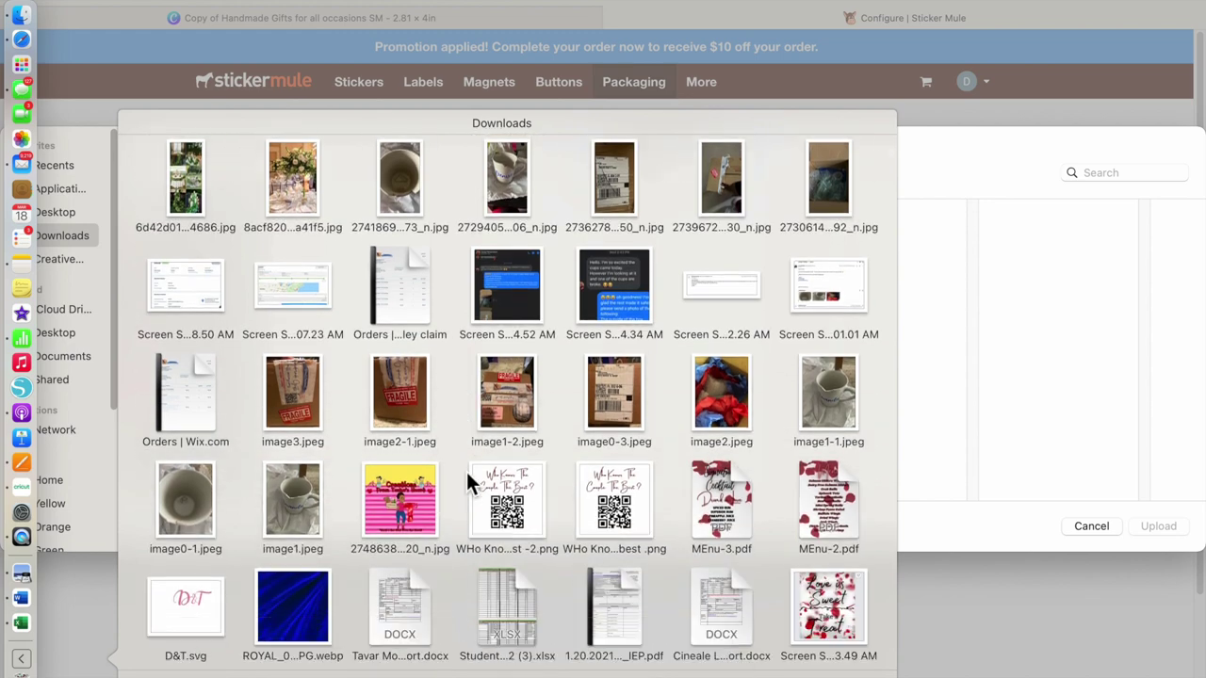
scroll(466, 476, down, 5)
scroll(466, 476, down, 8)
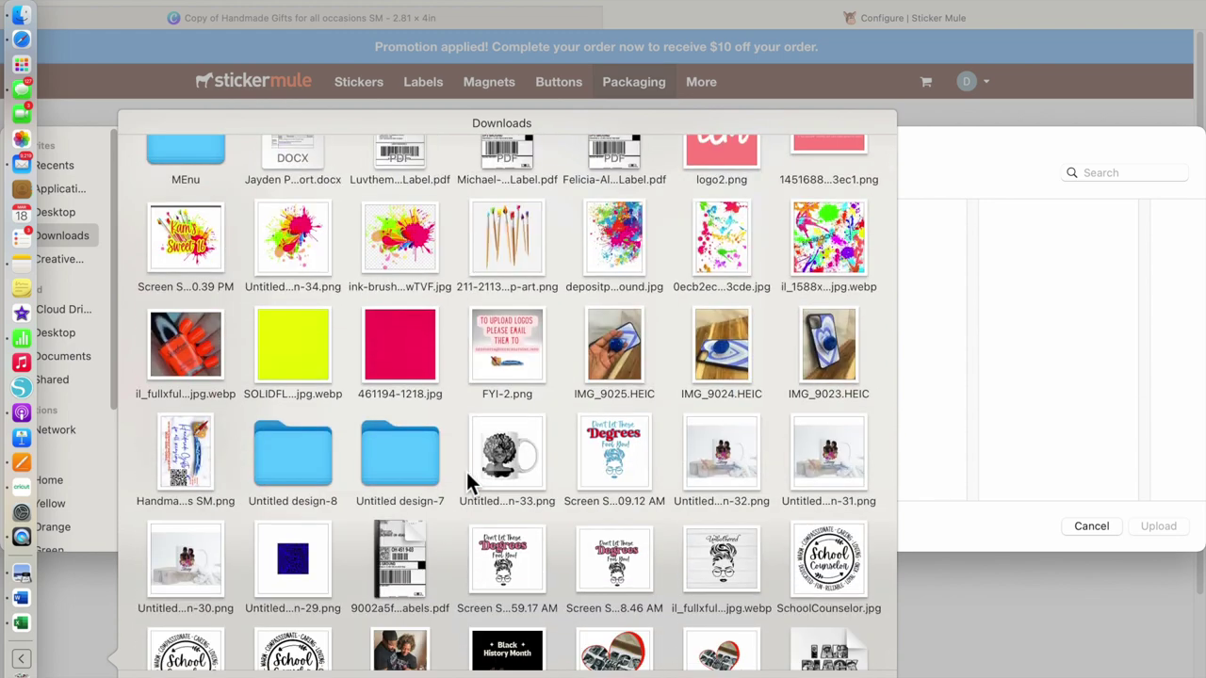
scroll(467, 472, down, 2)
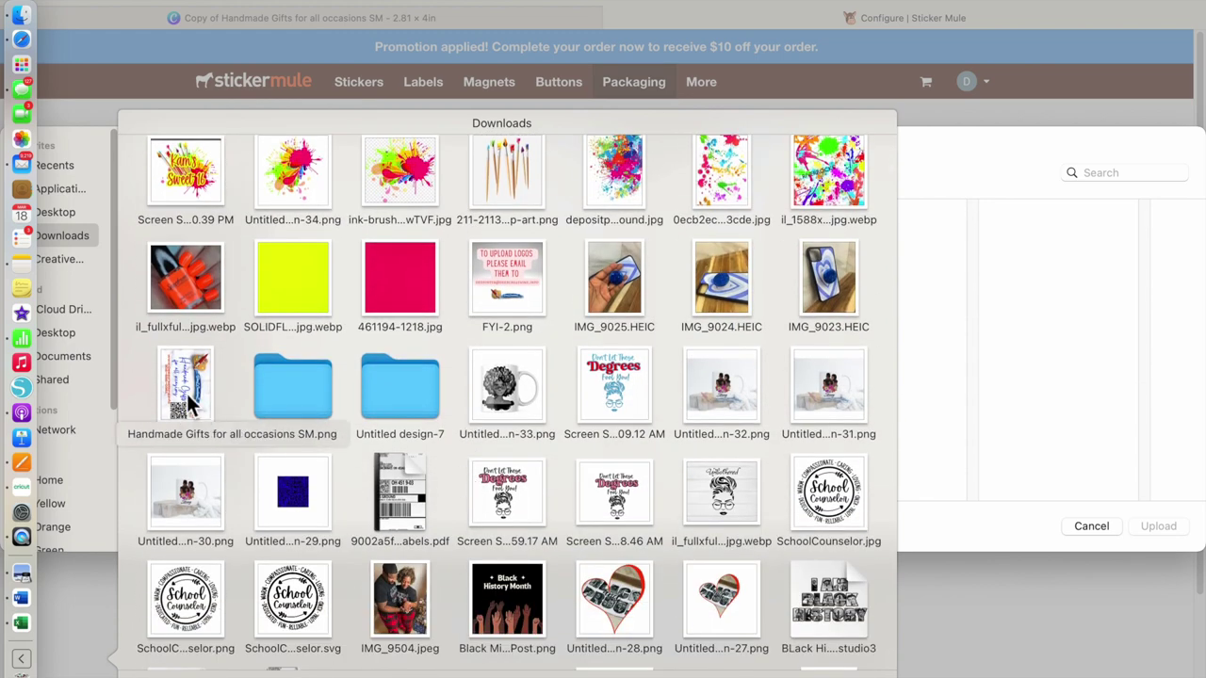
drag(188, 403, 759, 422)
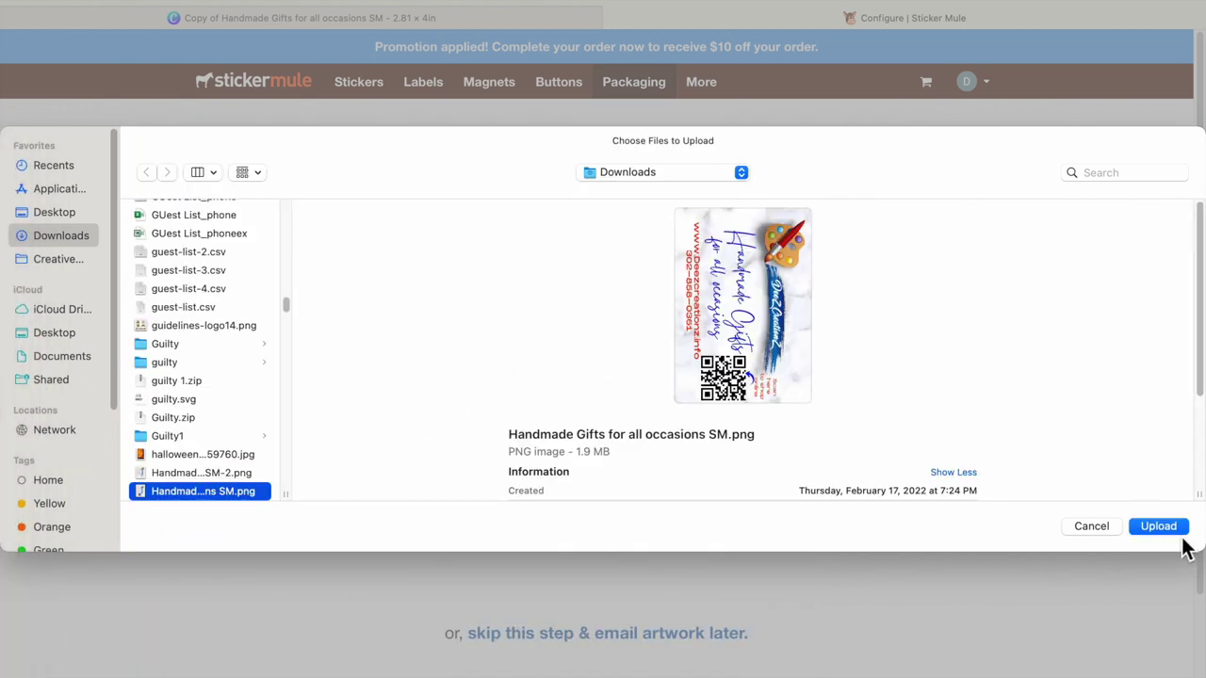
click(1159, 527)
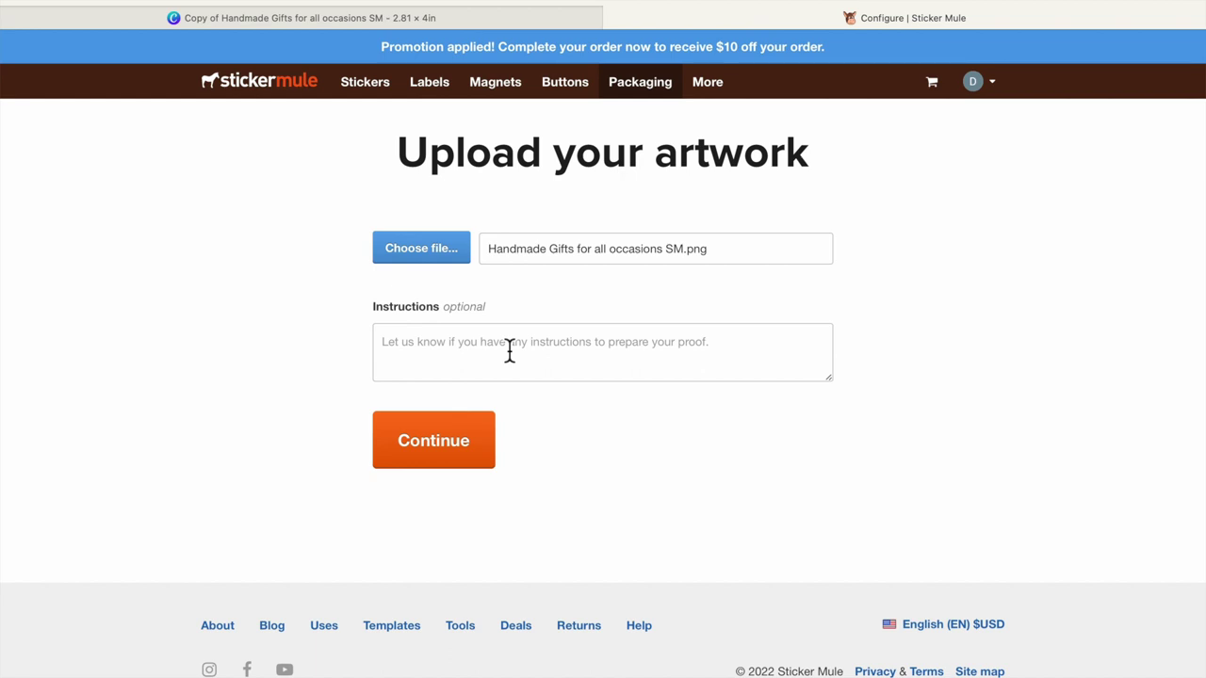
click(407, 447)
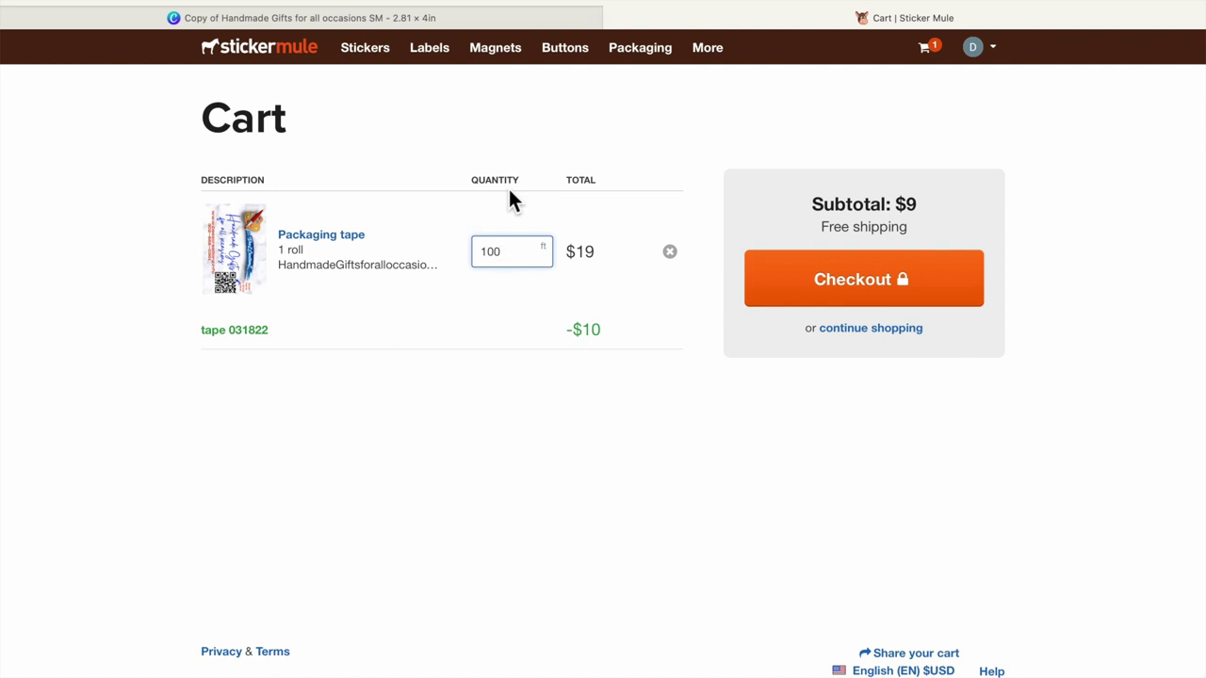
- Return to the Canva tab showing the two-page EKK tape design
click(472, 26)
scroll(625, 429, down, 1)
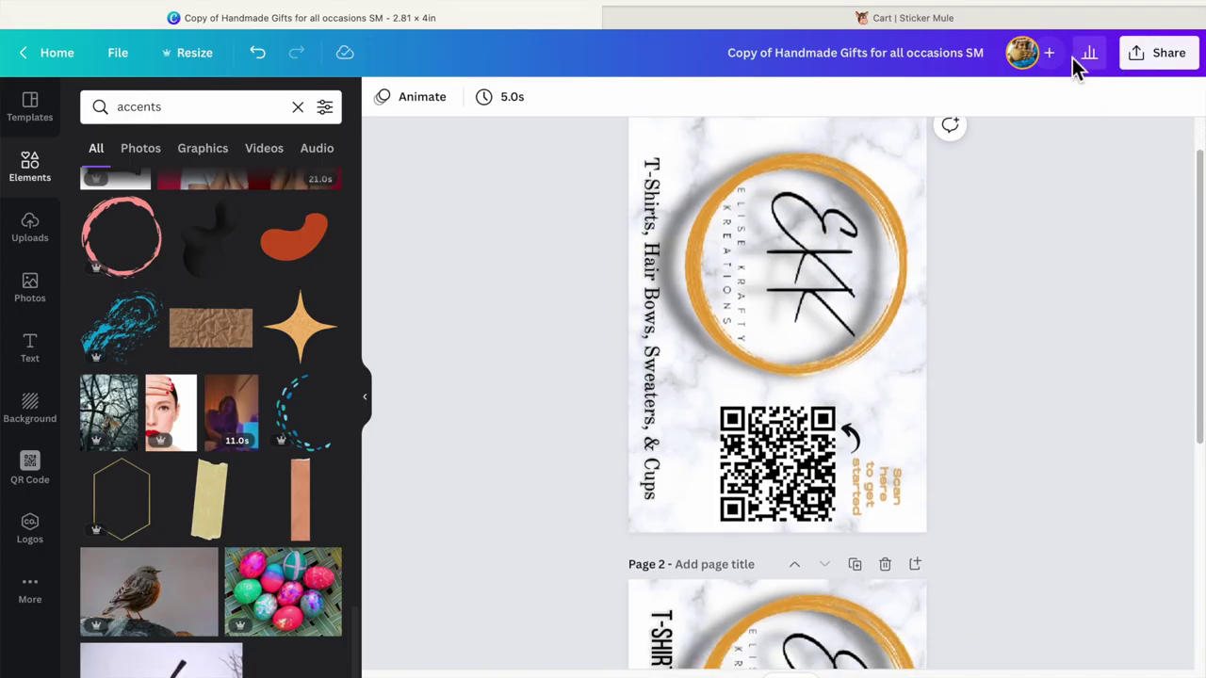
- Download all pages as PNG via Share > Download, then switch back to the Sticker Mule cart tab
click(1154, 68)
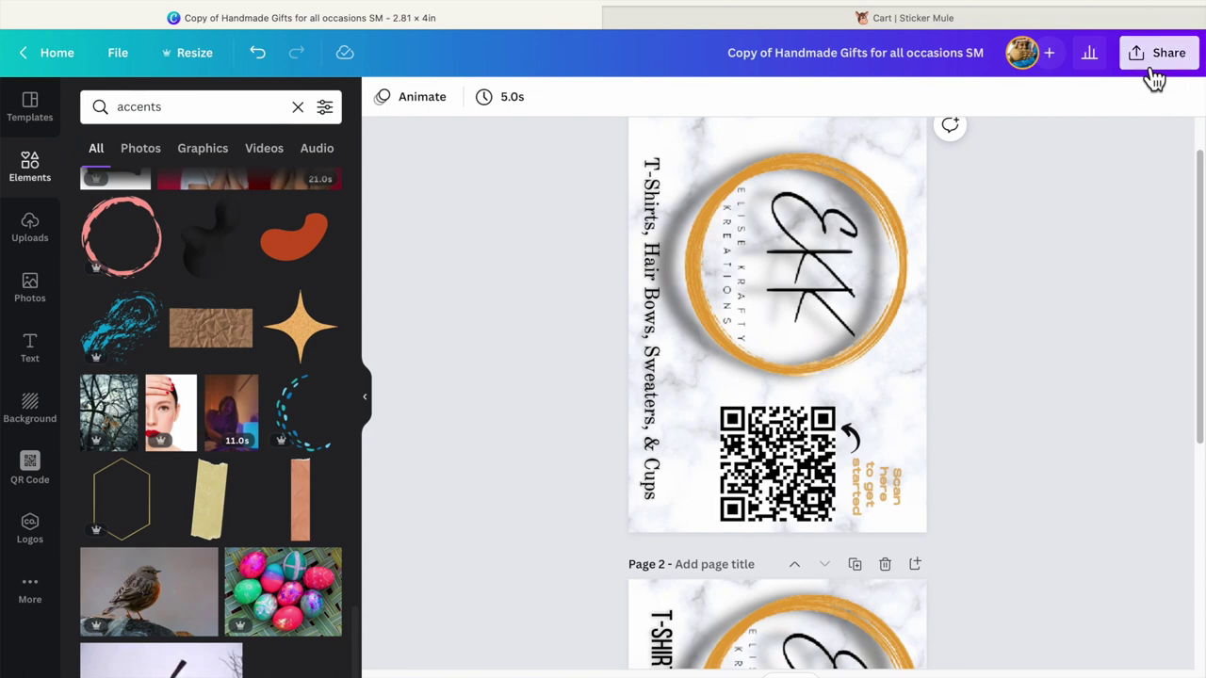
click(988, 450)
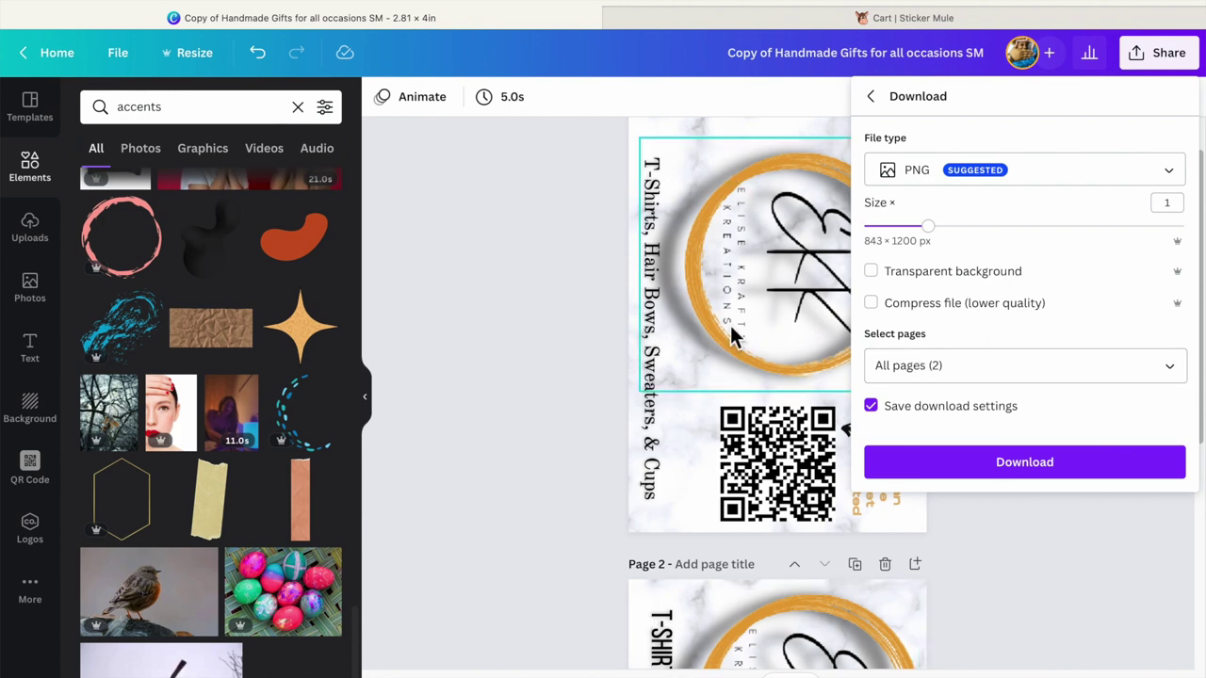
click(912, 181)
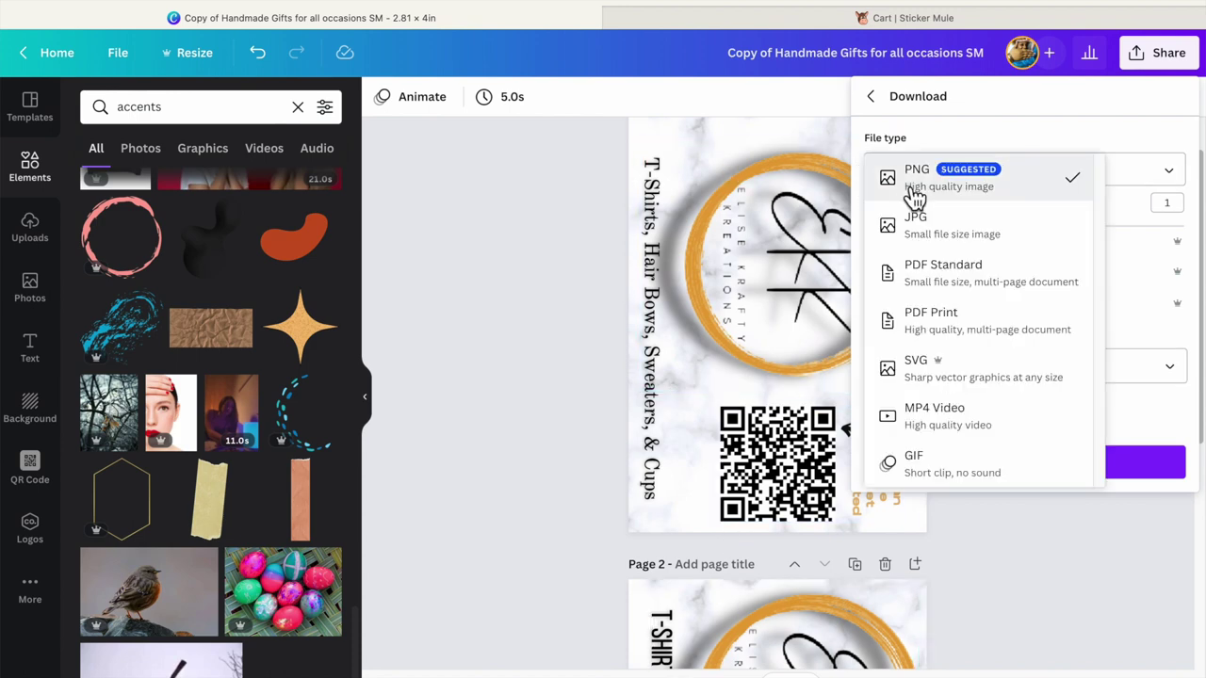
click(915, 196)
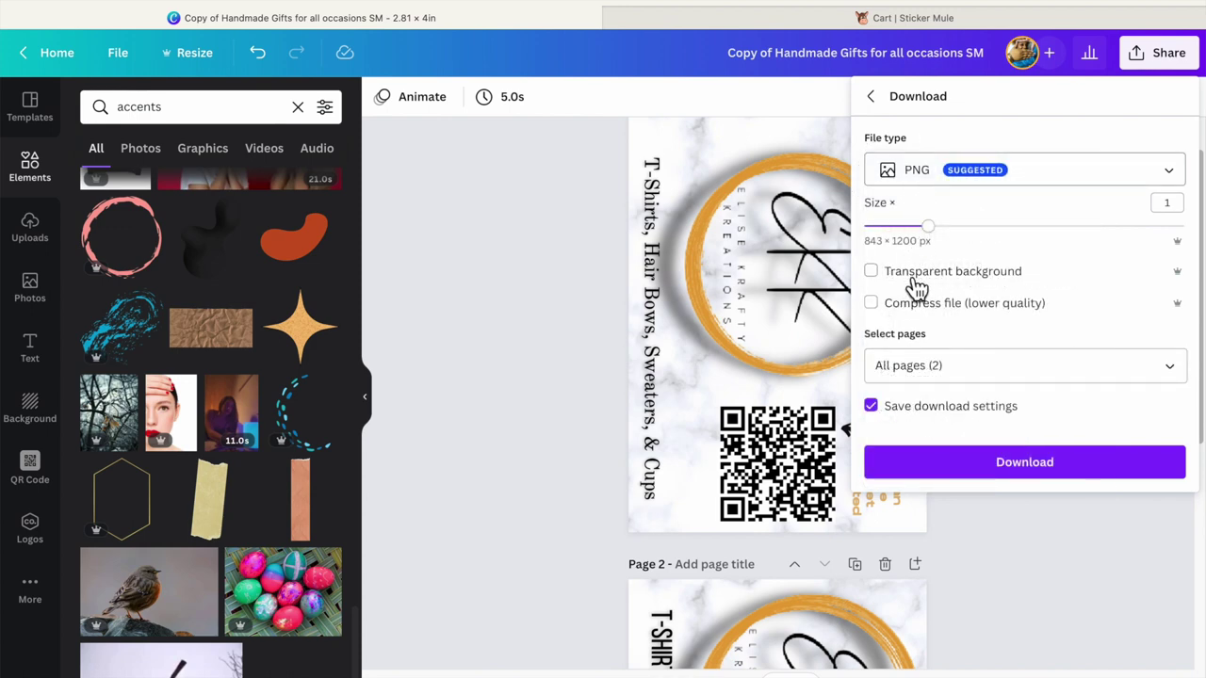
click(950, 464)
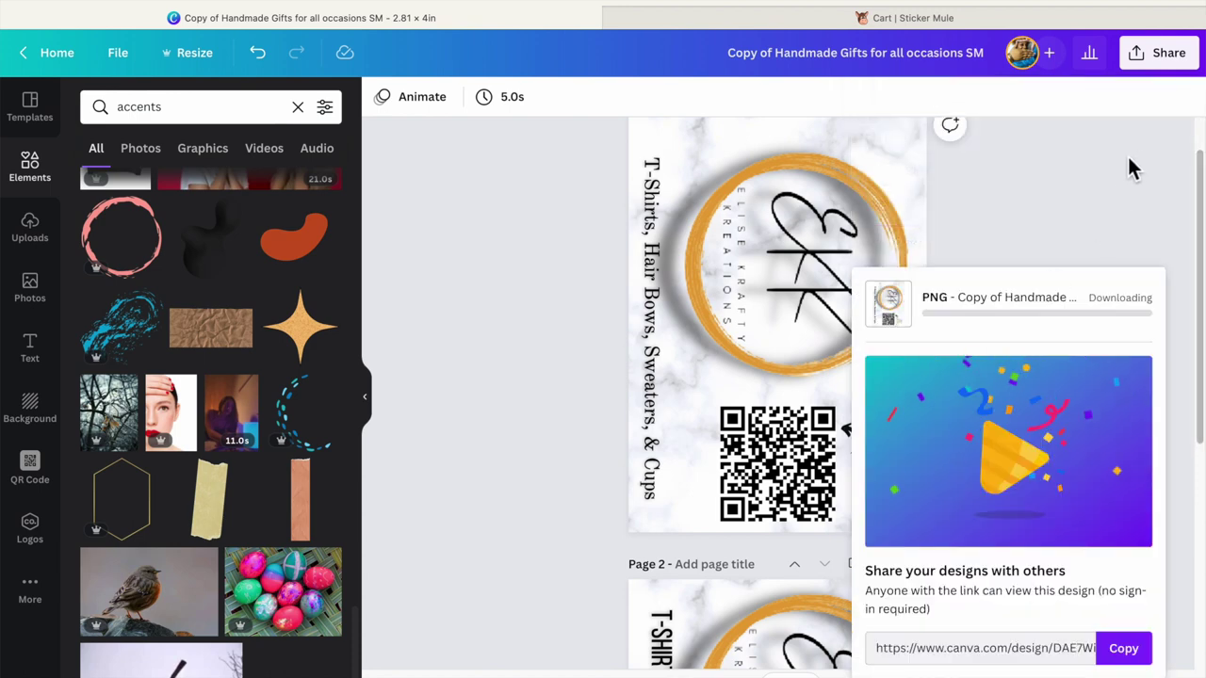
click(735, 18)
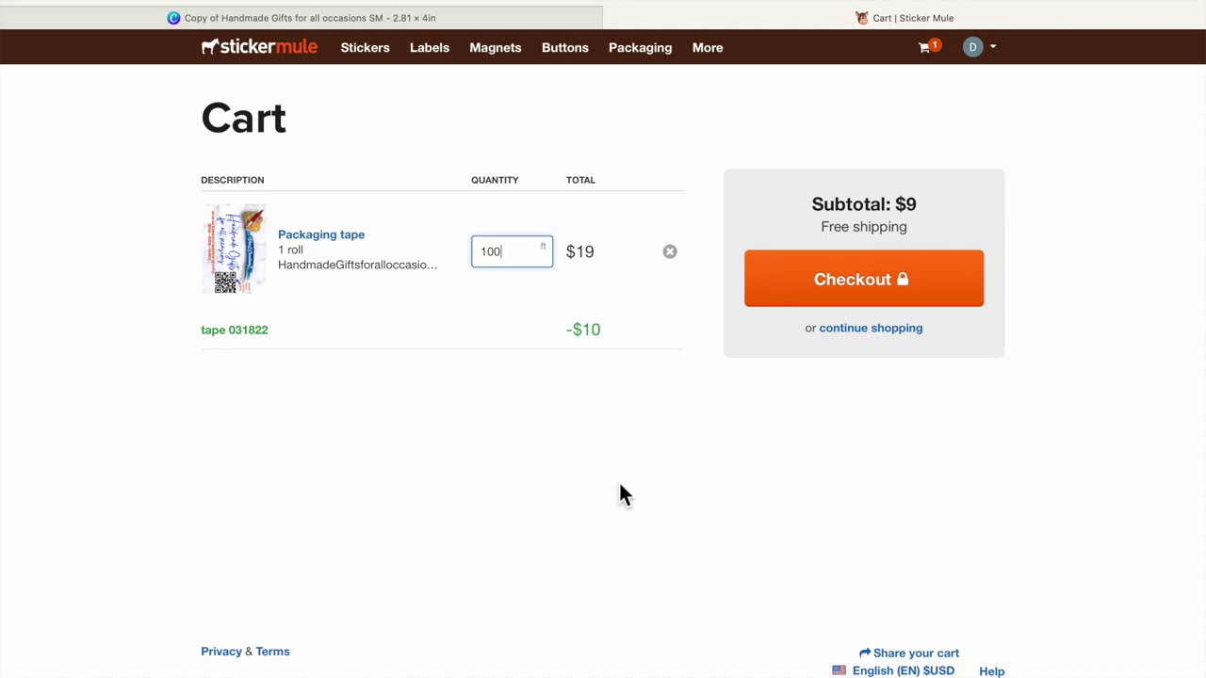
click(421, 26)
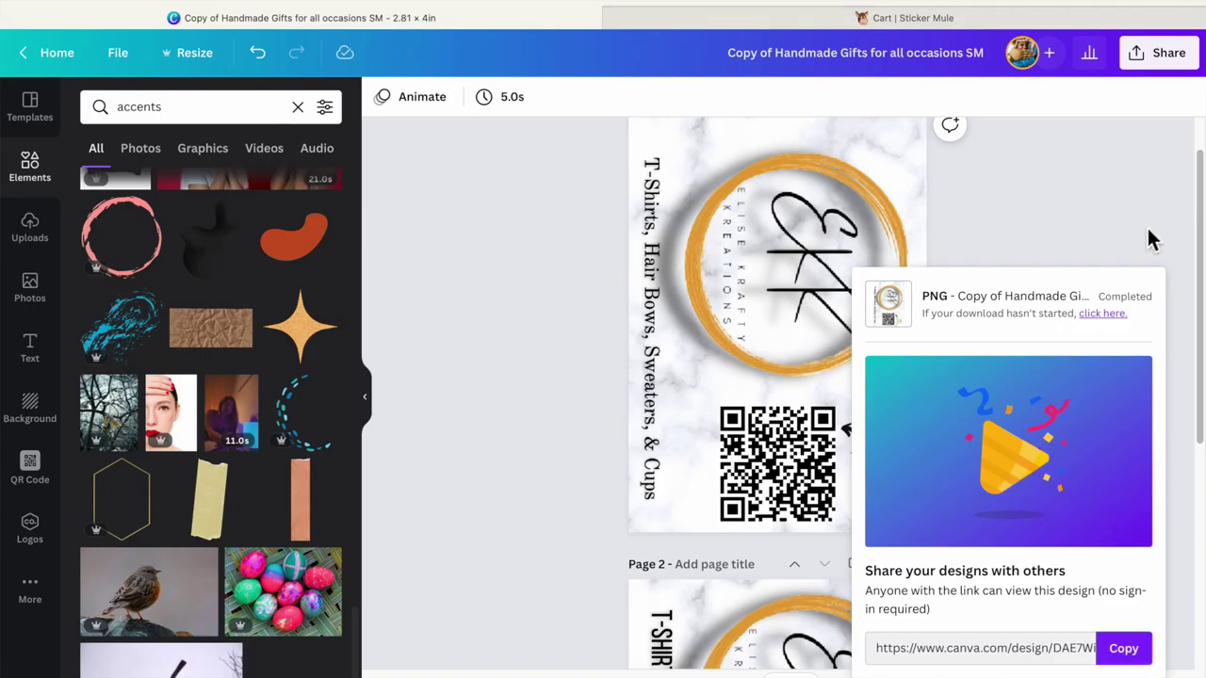
click(910, 22)
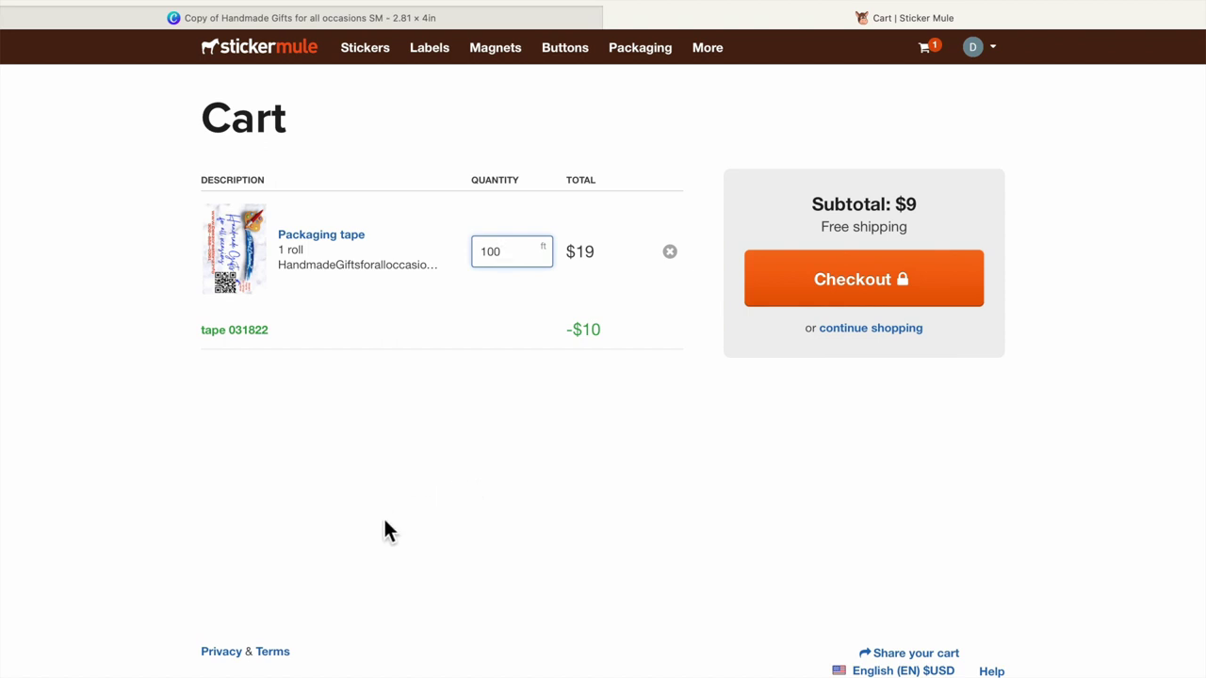
click(429, 25)
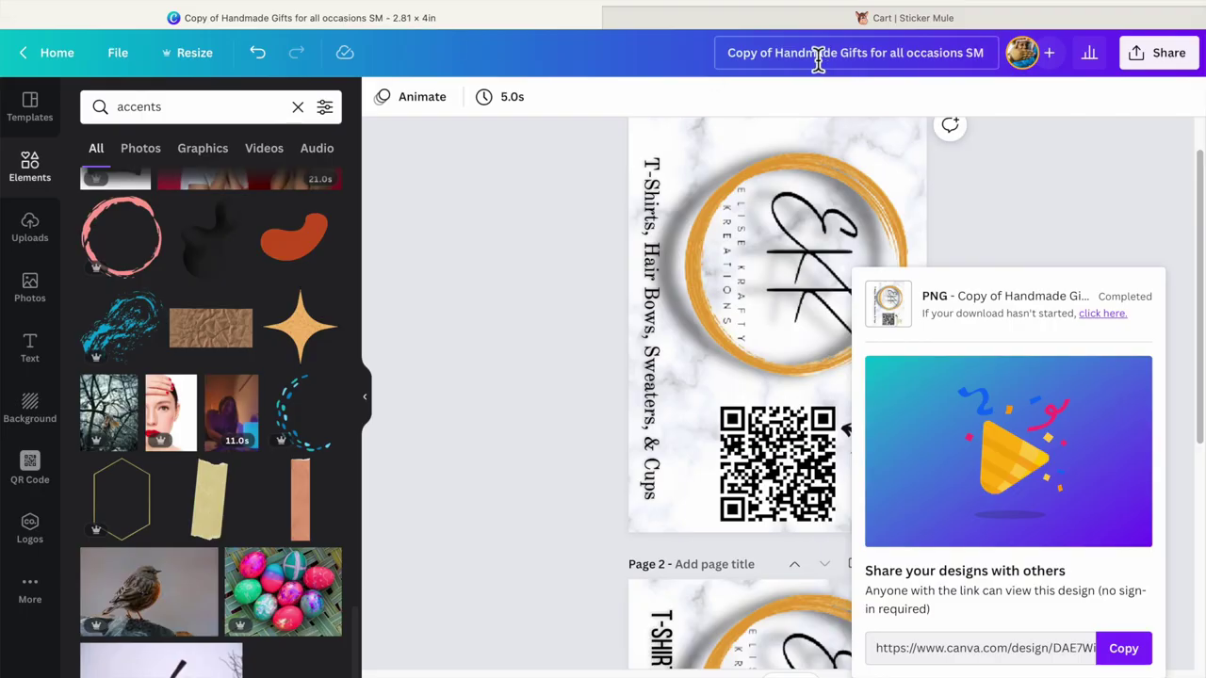
click(793, 25)
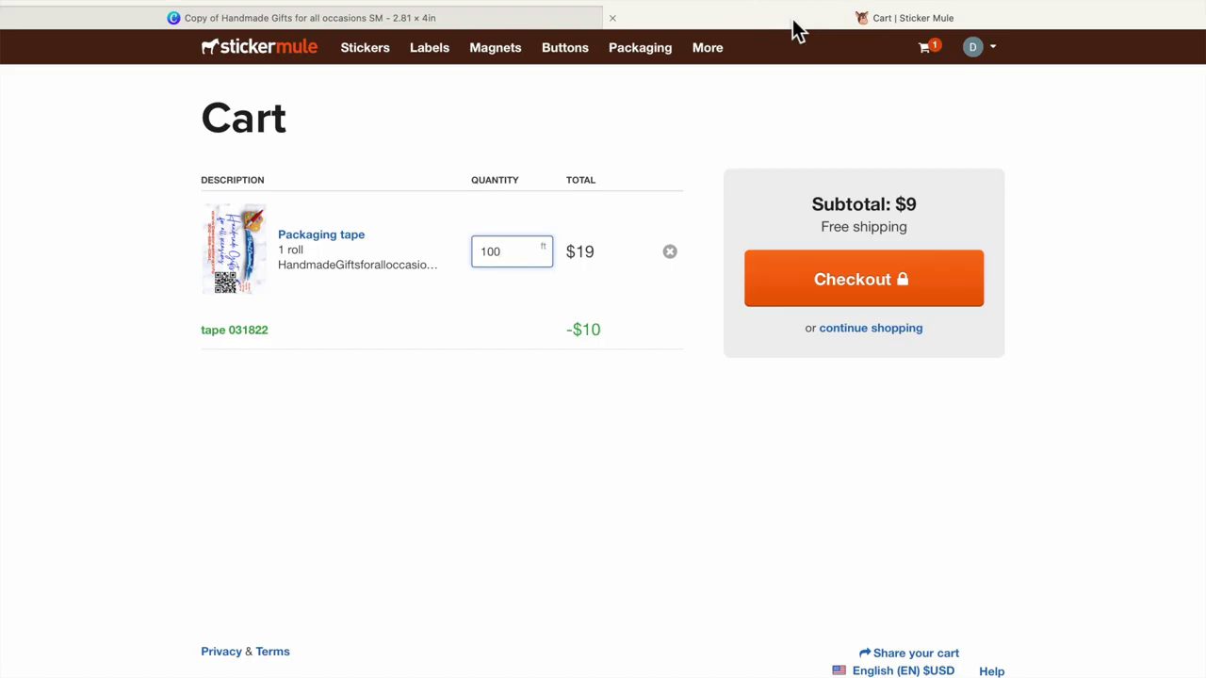